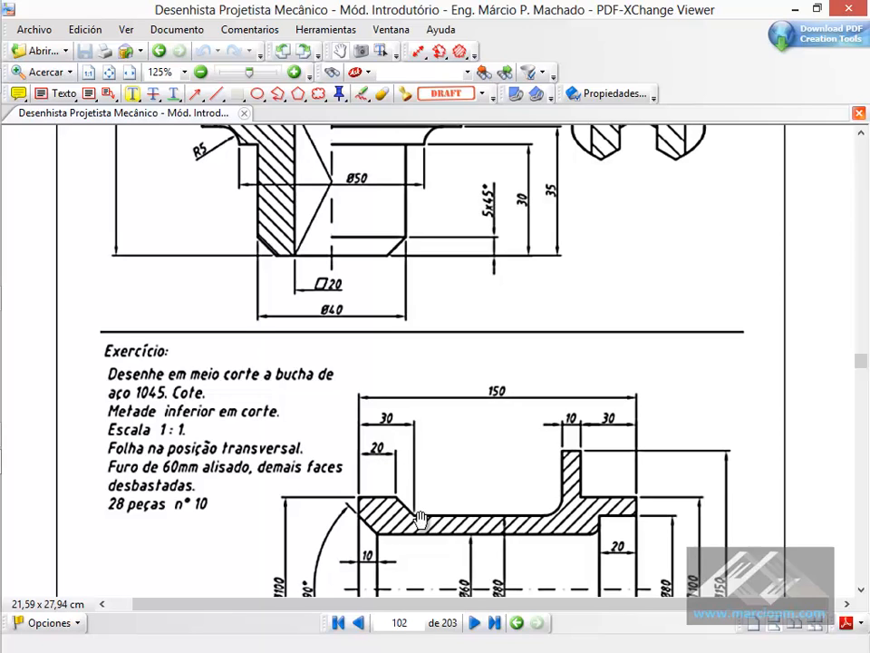
- Check the bushing drawing in the PDF, switch to SOLIDWORKS and start a sketch on the front plane (Plano frontal)
scroll(399, 544, "down", 1)
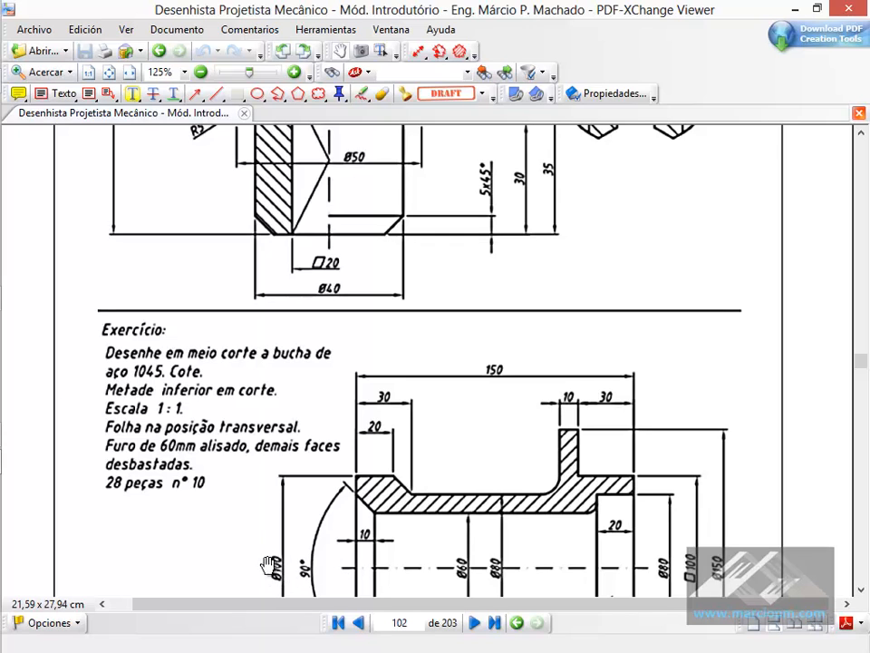
key("alt+Tab")
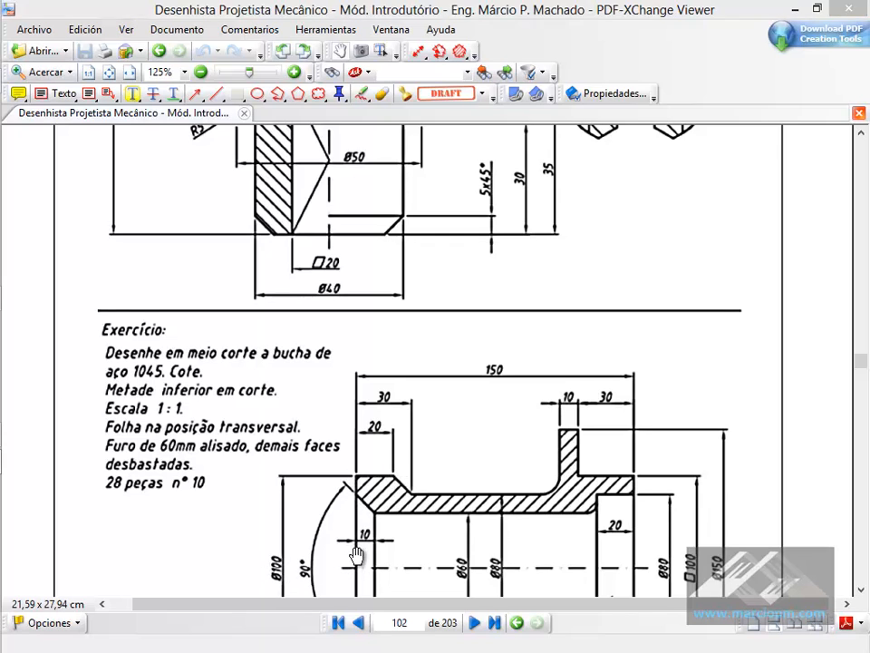
left_click(156, 20)
left_click(391, 416)
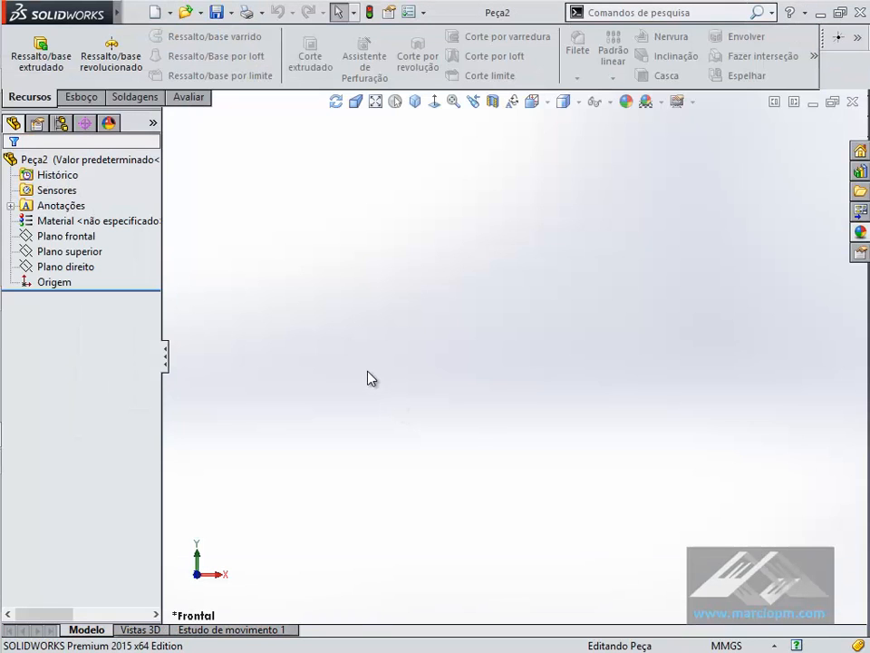
left_click(56, 235)
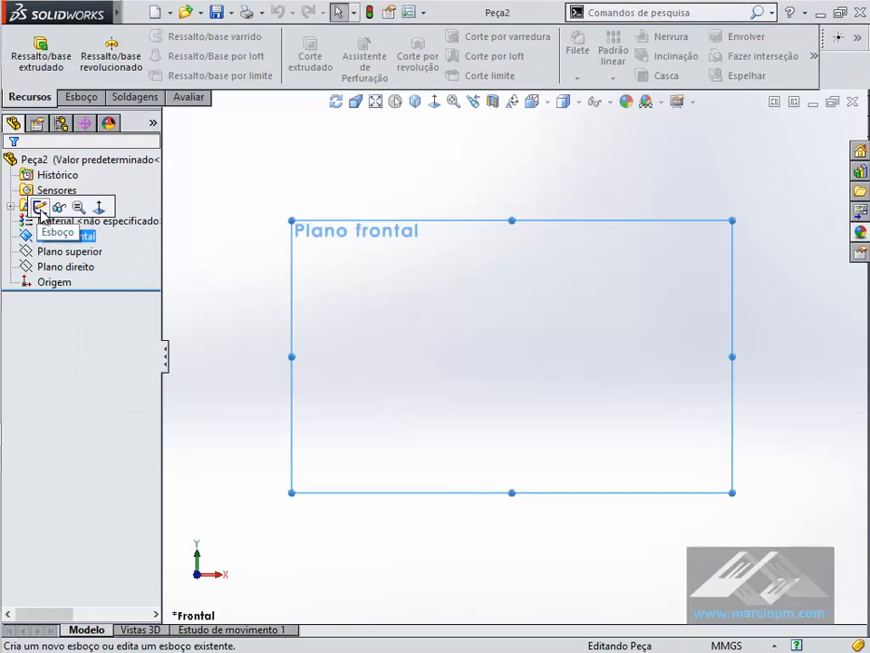
left_click(32, 204)
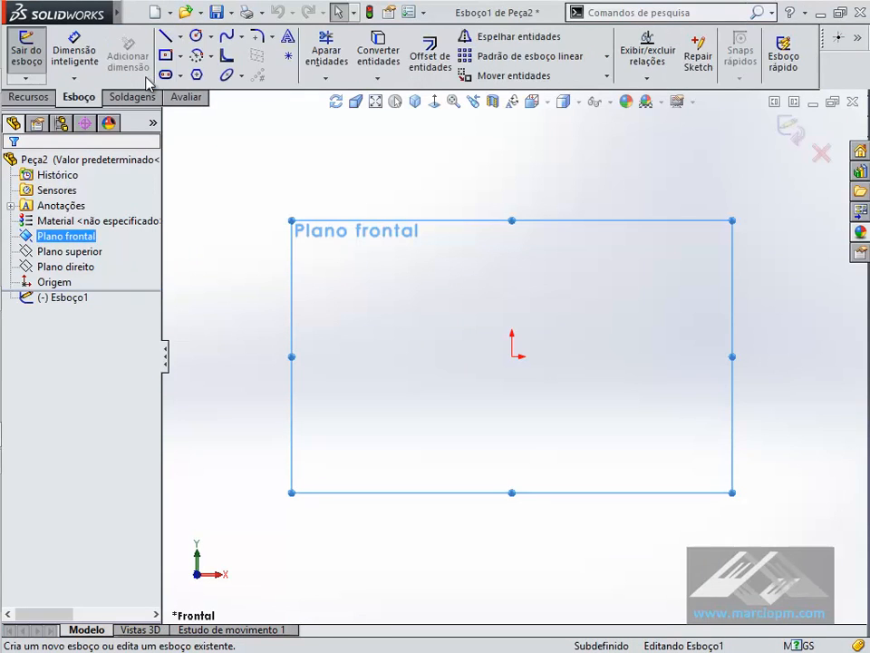
- Sketch the profile's start above the origin with connected lines: a short vertical end edge, a horizontal top edge and a 45° downward slope
left_click(166, 37)
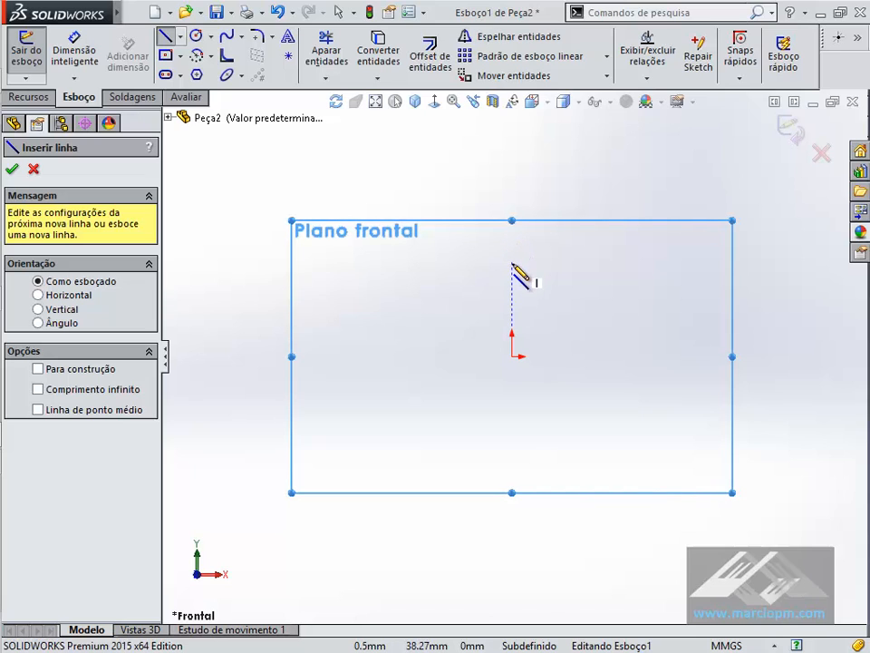
left_click(513, 270)
left_click(513, 238)
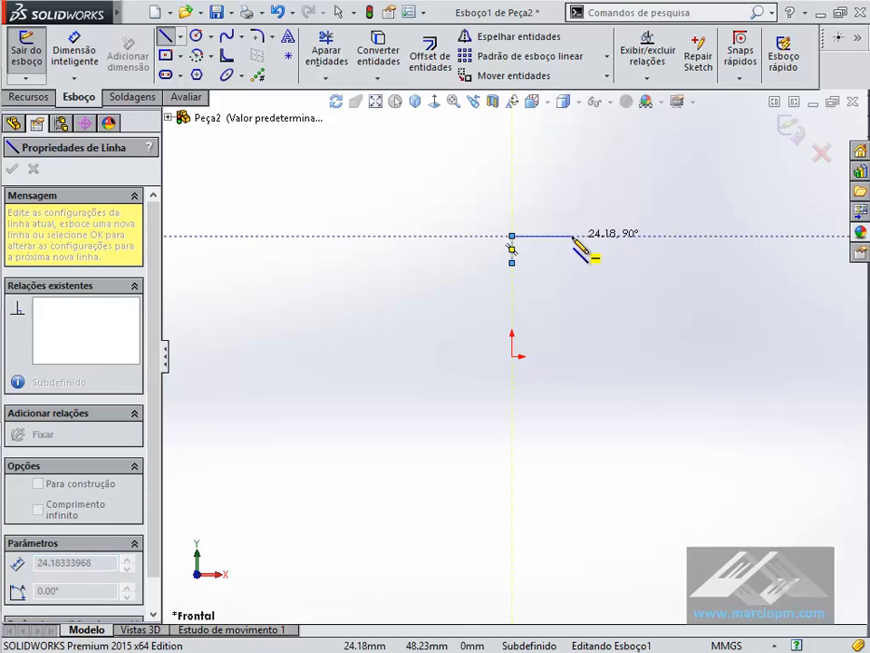
key("alt+Tab")
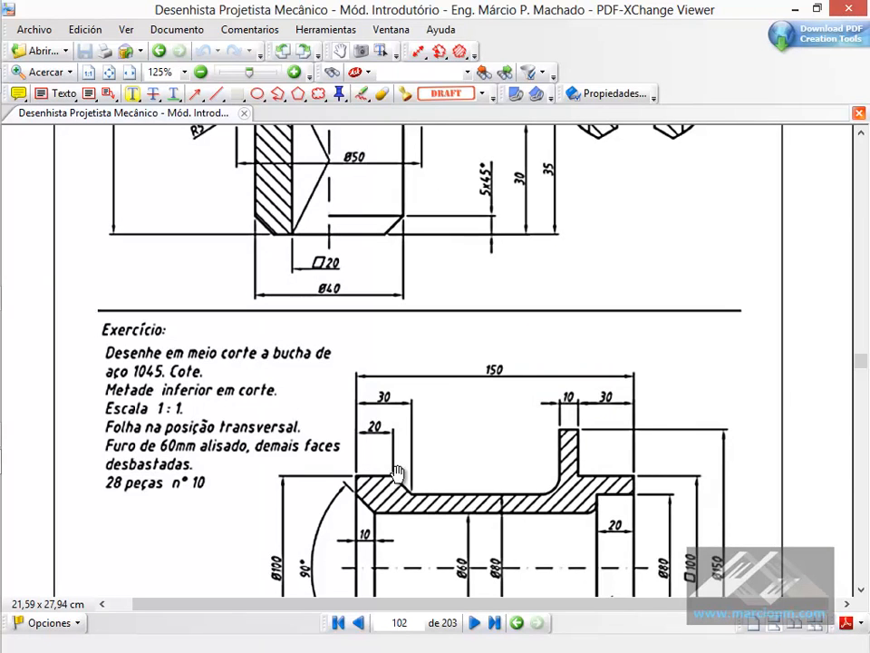
key("alt+Tab")
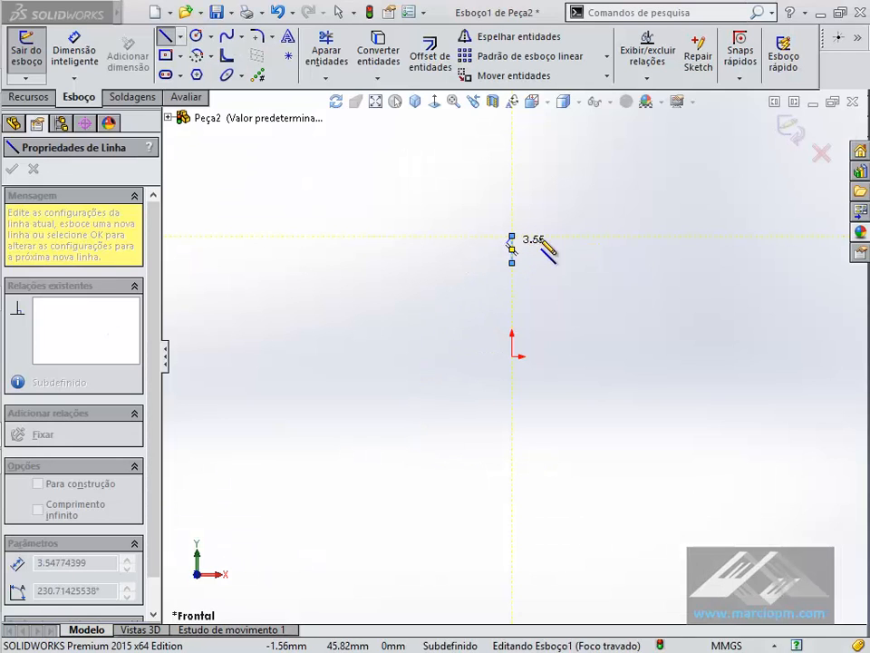
left_click(557, 236)
left_click(576, 256)
- Continue the profile with a horizontal line about 84 mm long, a vertical flange side about 22 mm high and a short horizontal flange top
key("alt+Tab")
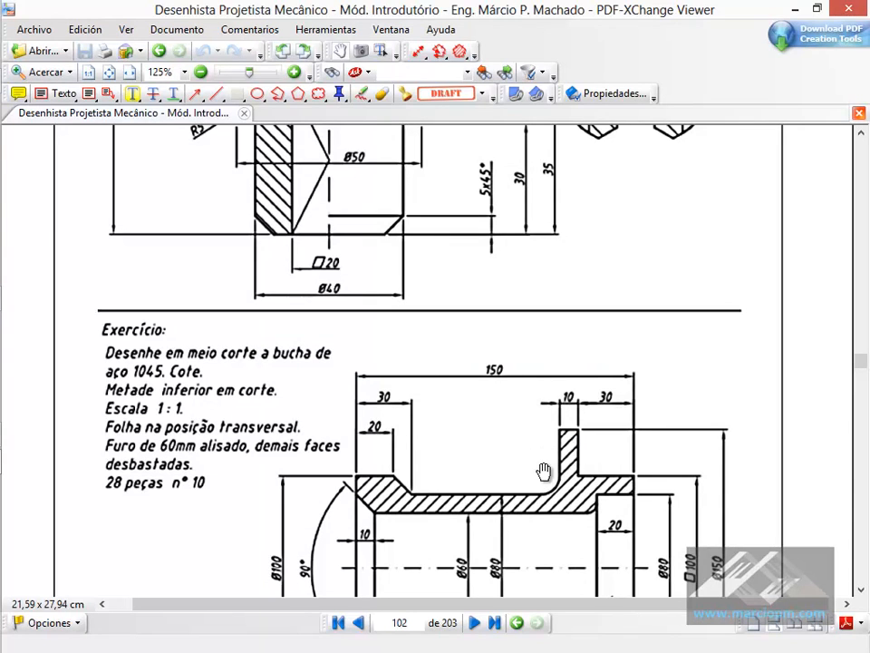
key("alt+Tab")
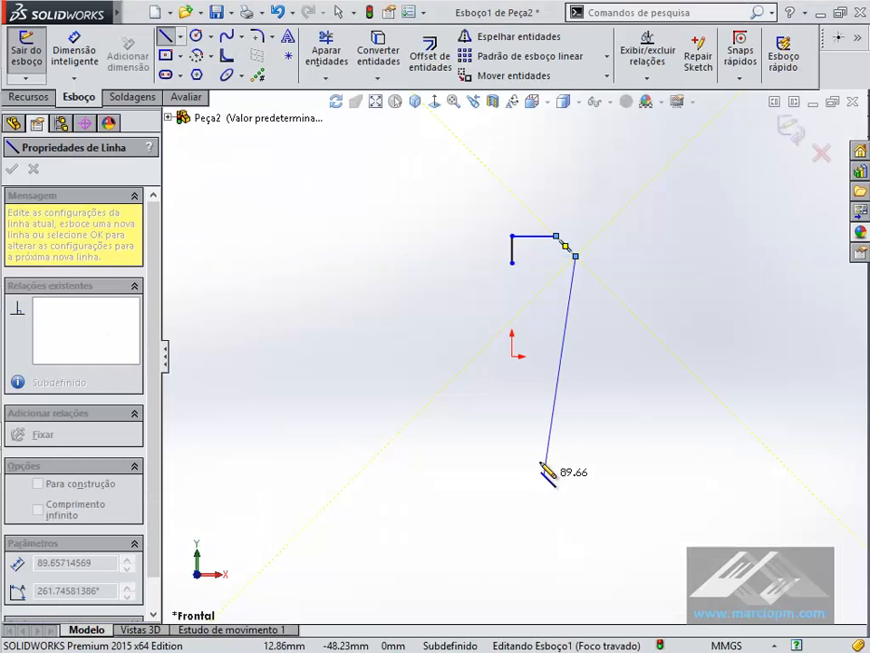
left_click(785, 258)
scroll(760, 263, "up", 5)
scroll(748, 314, "down", 3)
key("alt+Tab")
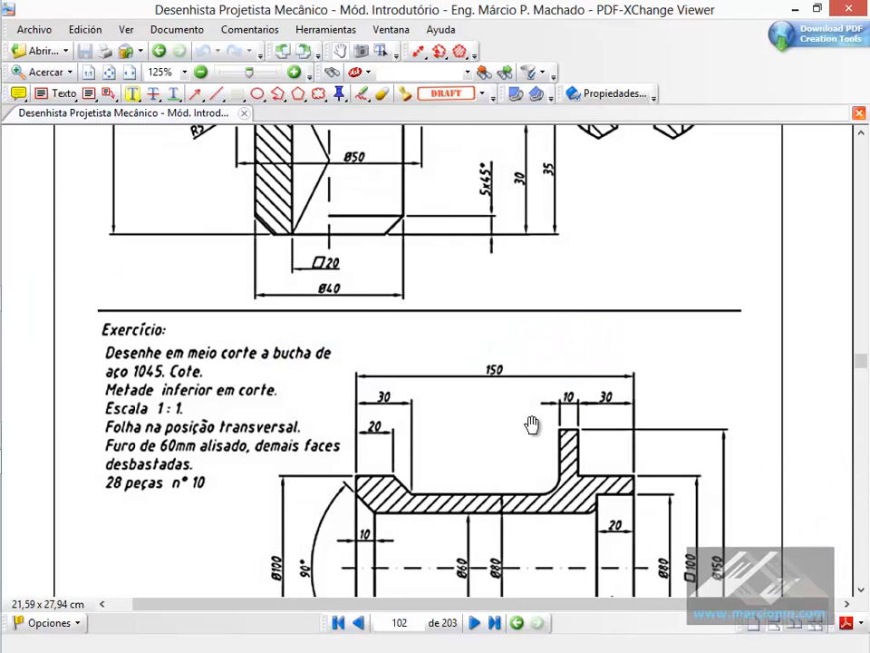
key("alt+Tab")
key("alt+Tab")
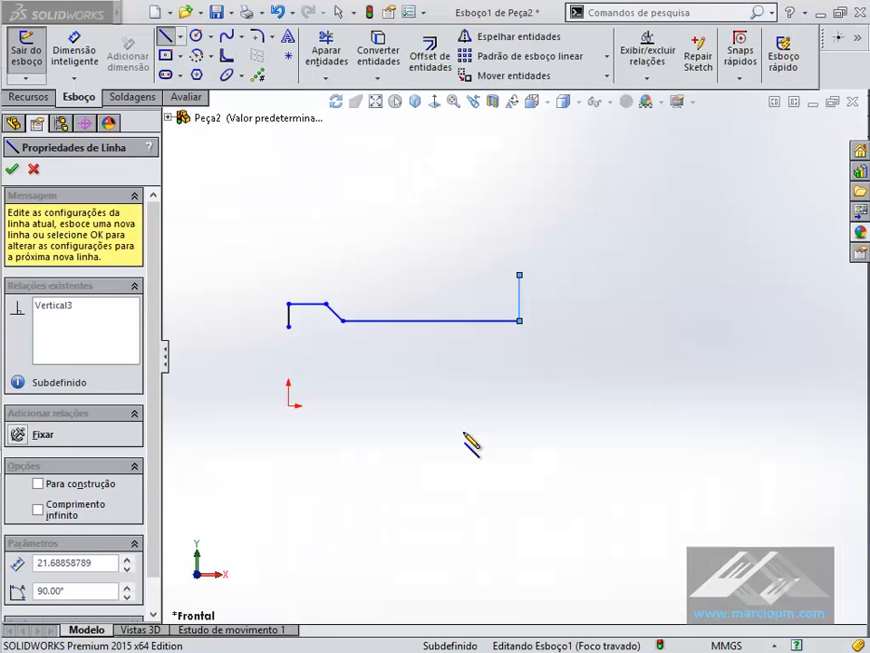
left_click(534, 276)
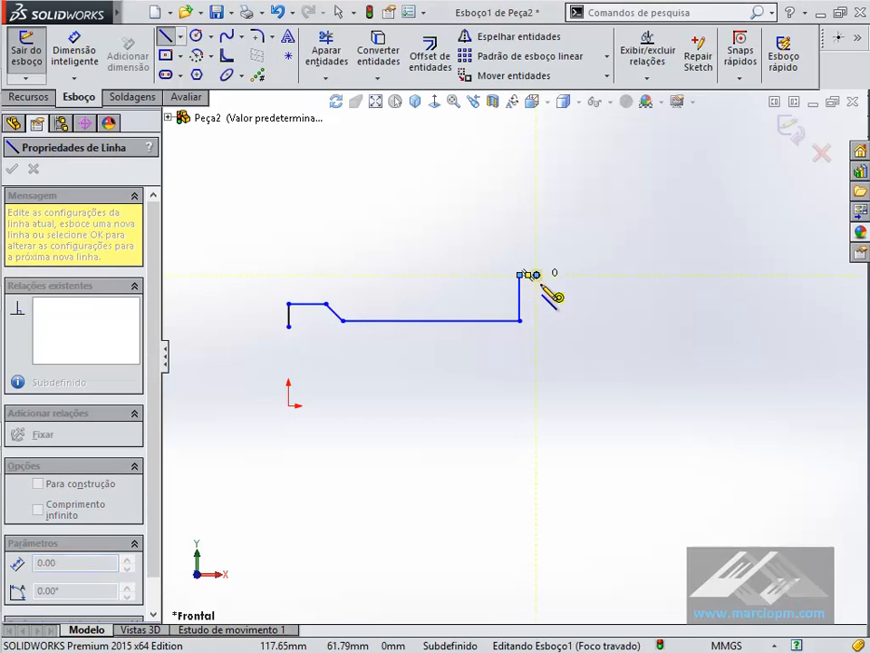
- Draw the flange's far side about 11 mm down and a horizontal line about 17 mm long outward, following the PDF drawing
key("alt+Tab")
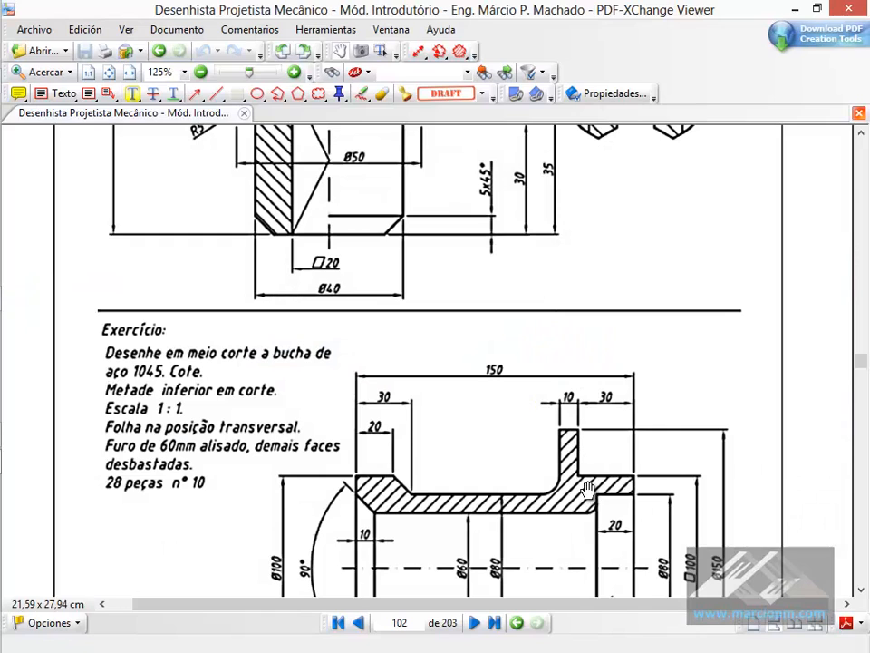
key("alt+Tab")
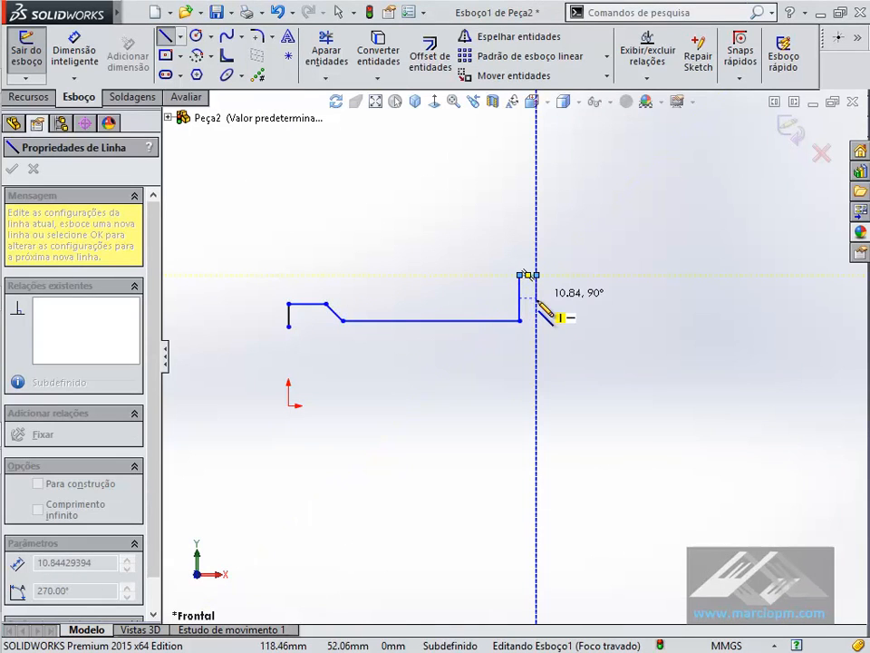
scroll(536, 310, "up", 2)
scroll(535, 310, "up", 2)
scroll(542, 326, "down", 5)
left_click(532, 307)
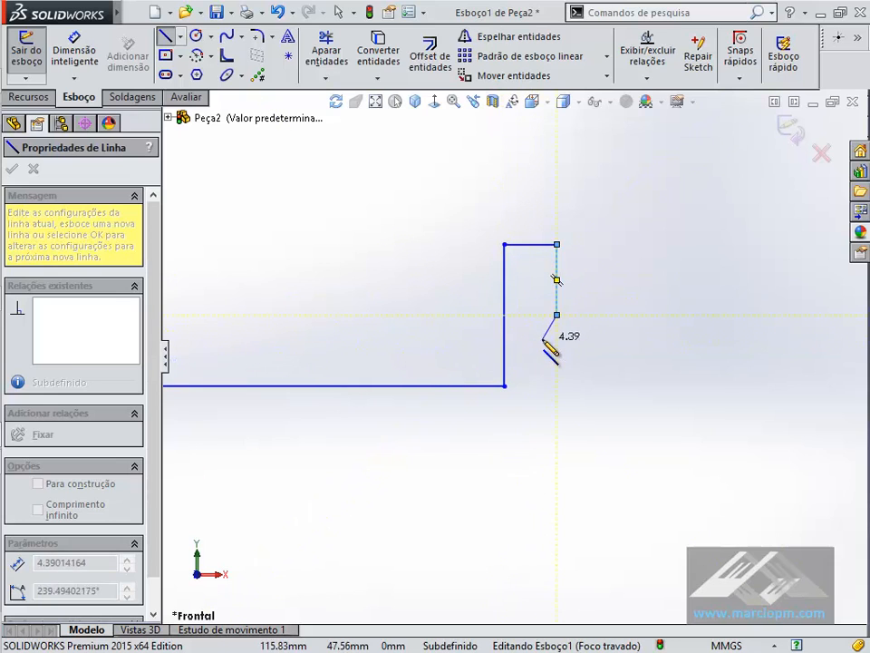
key("alt+Tab")
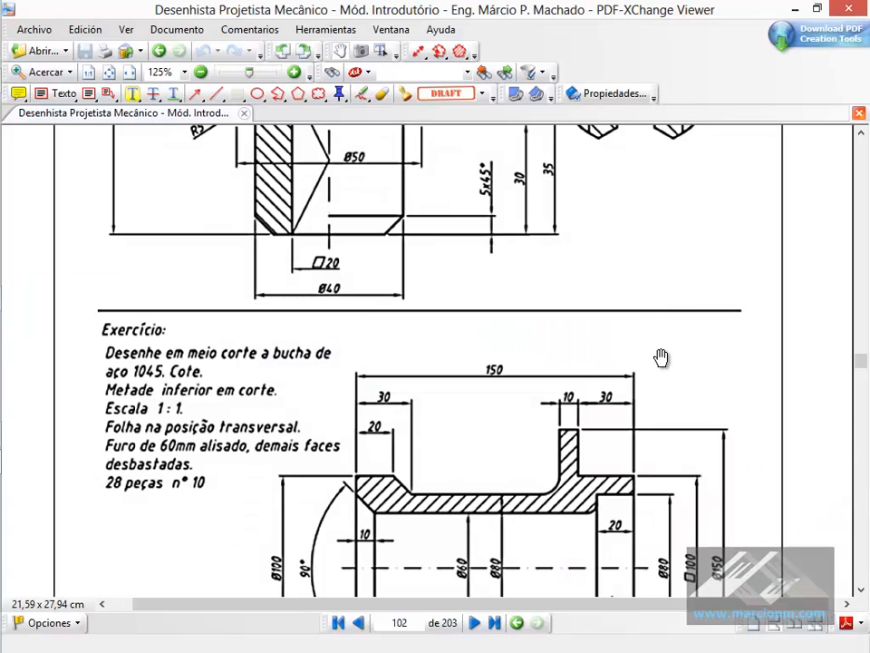
key("alt+Tab")
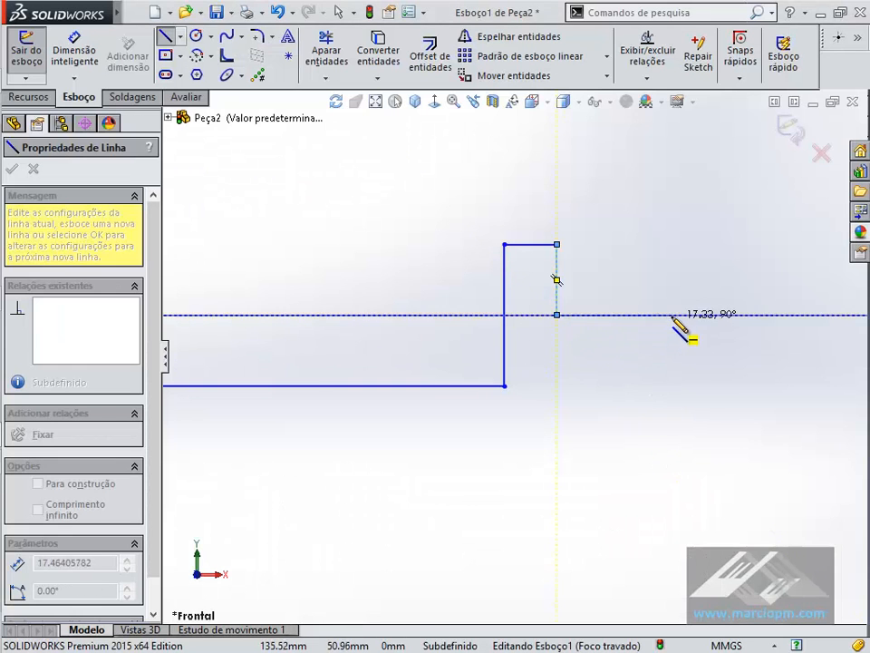
left_click(672, 329)
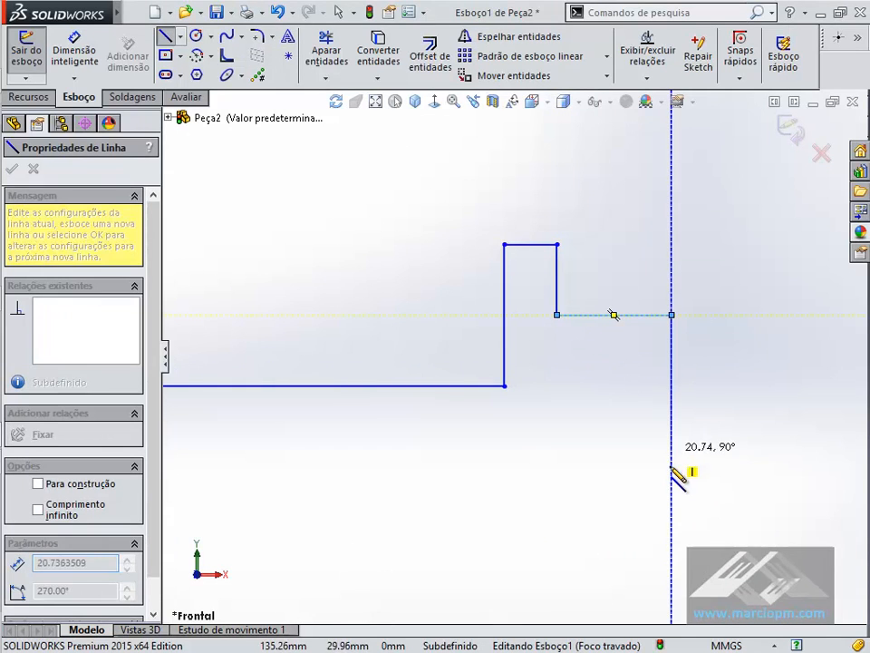
- Sketch the counterbored end: a short vertical end face, a horizontal line back inward and a vertical line about 8 mm down
key("alt+Tab")
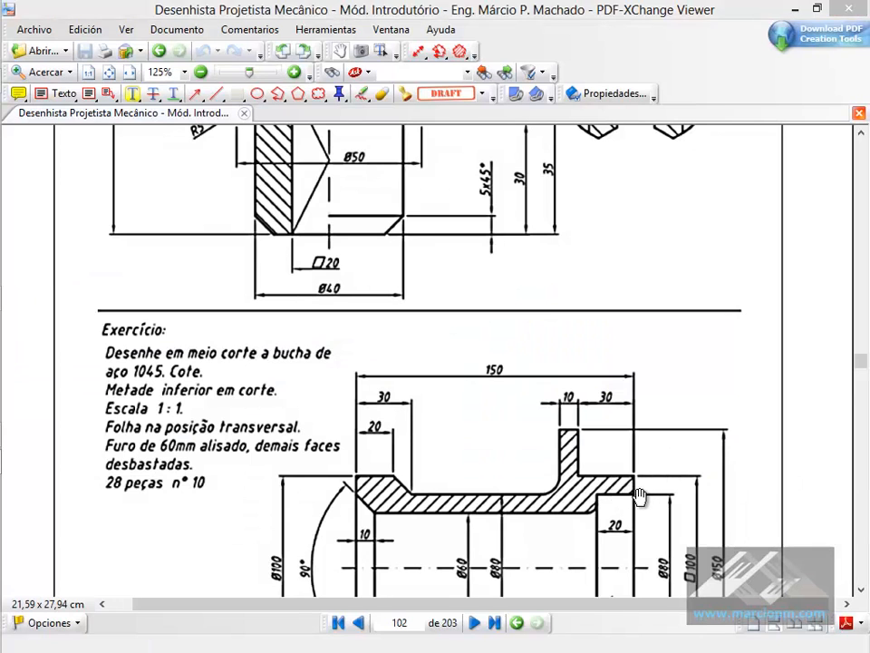
key("alt+Tab")
left_click(672, 359)
key("alt+Tab")
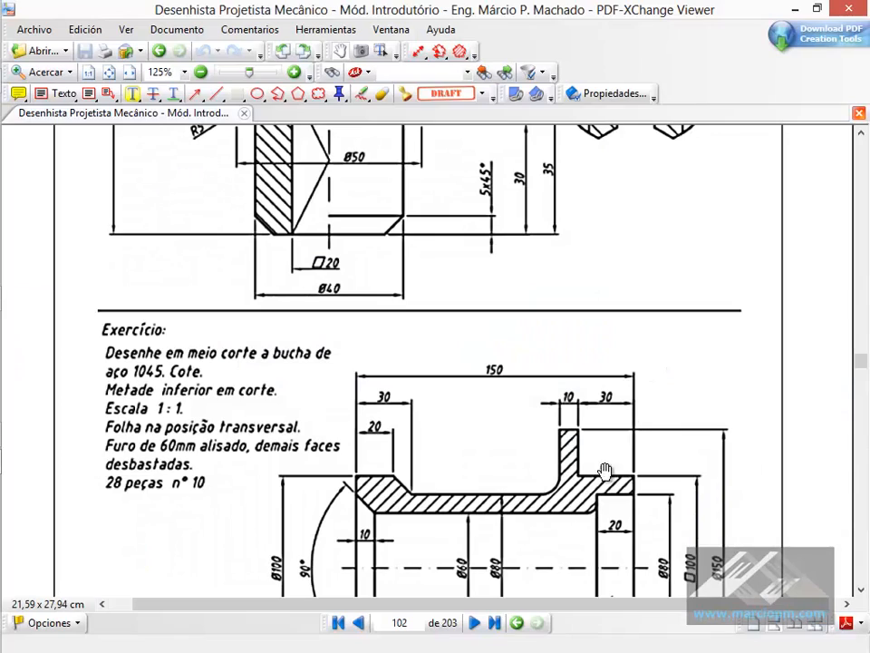
key("alt+Tab")
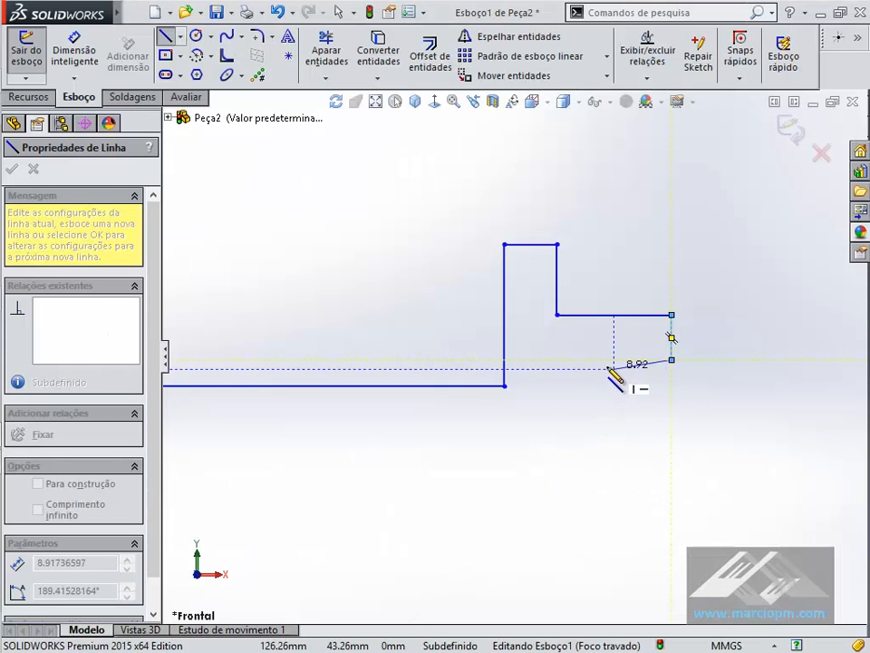
left_click(621, 360)
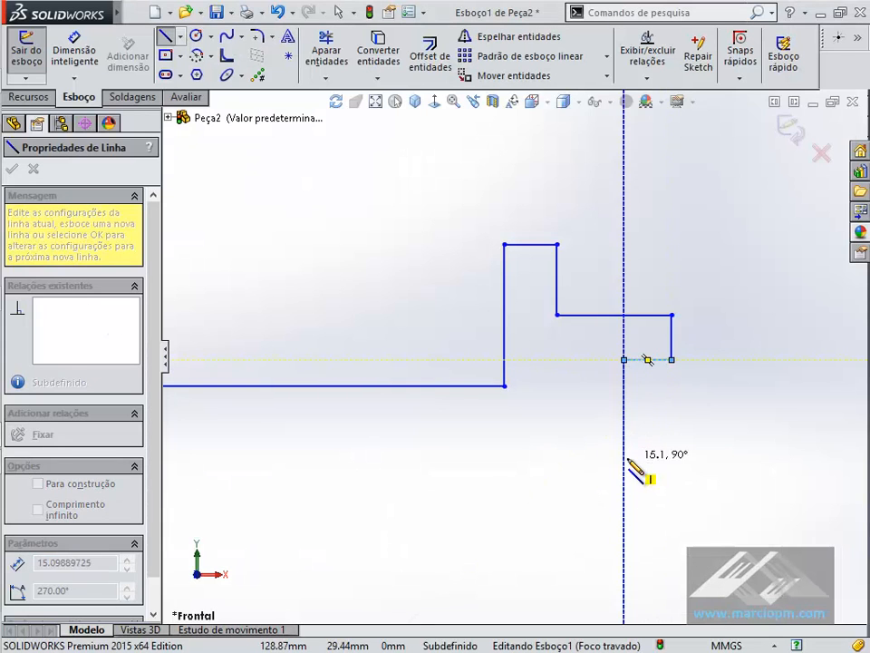
key("alt+Tab")
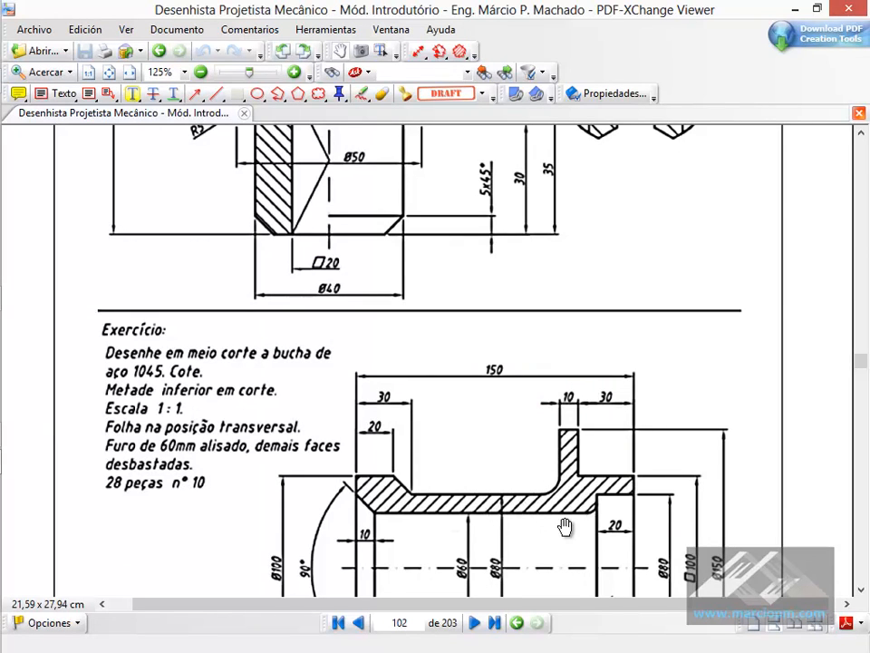
key("alt+Tab")
left_click(624, 413)
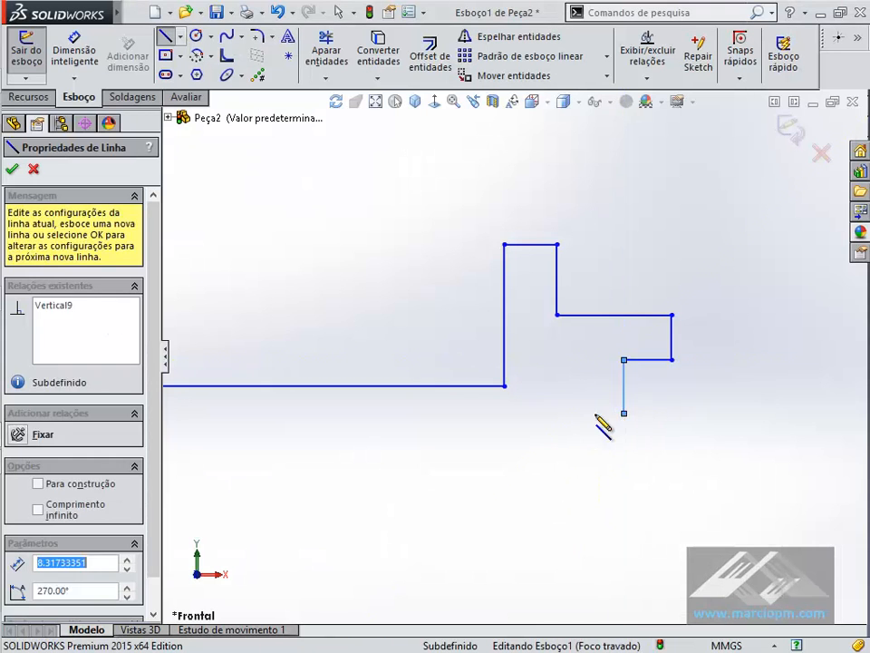
- Close the profile with a bottom line about 128 mm long to the starting edge's lower endpoint and end the Line command
scroll(476, 411, "down", 1)
scroll(478, 410, "up", 8)
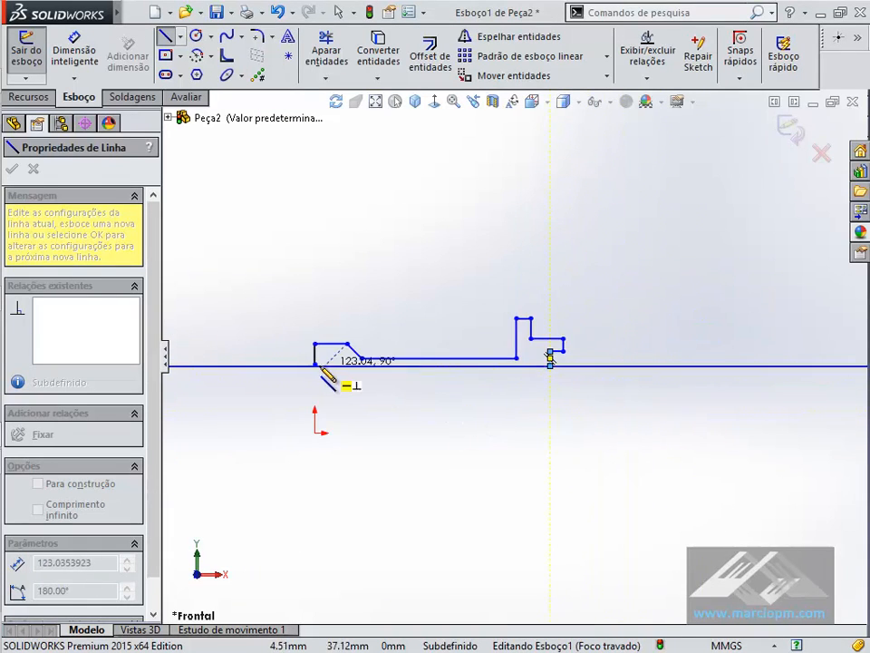
scroll(321, 368, "down", 3)
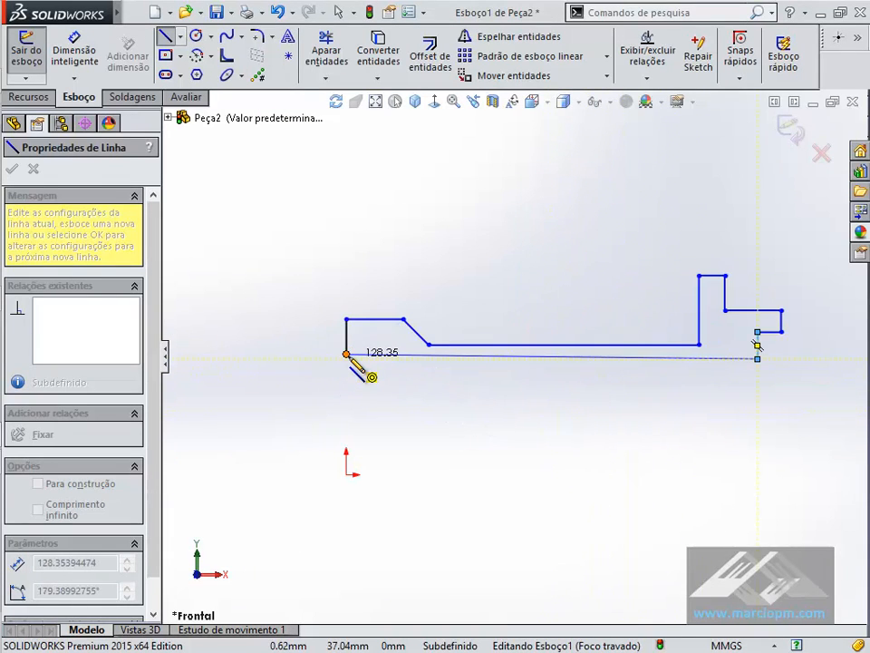
left_click(346, 354)
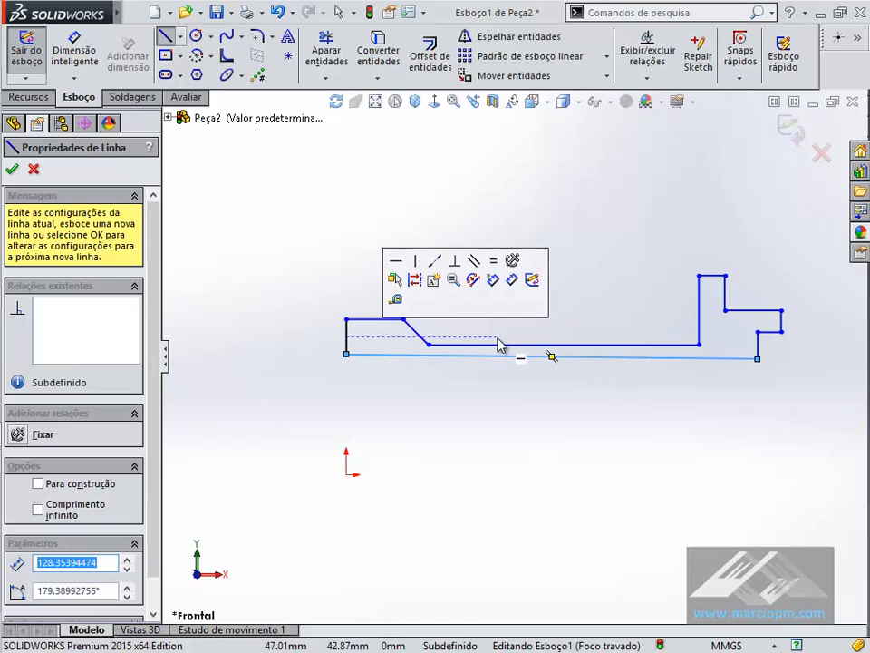
key("Escape")
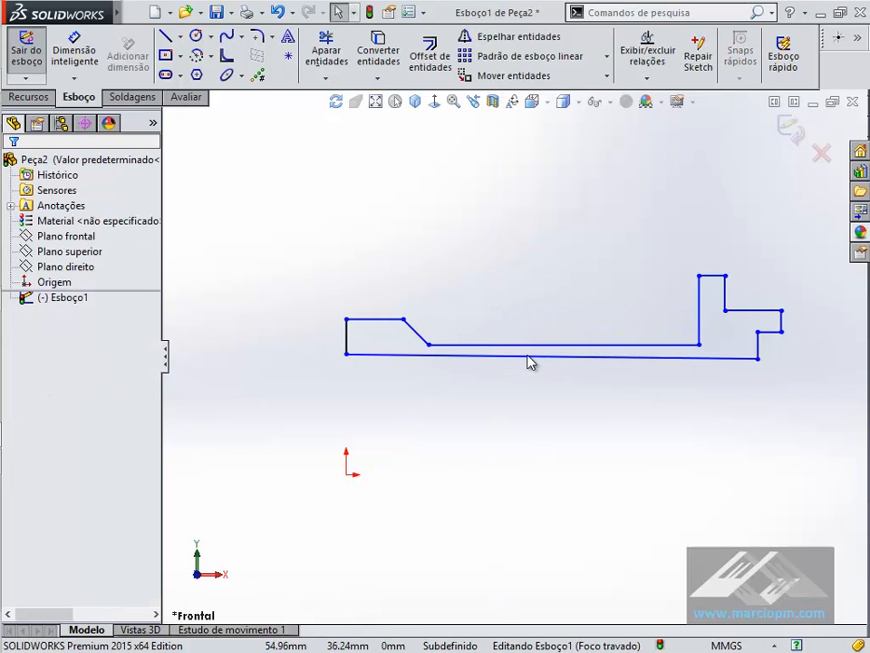
- Add a Horizontal relation to the profile's bottom line and move the line slightly downward to thicken the wall
left_click(526, 357)
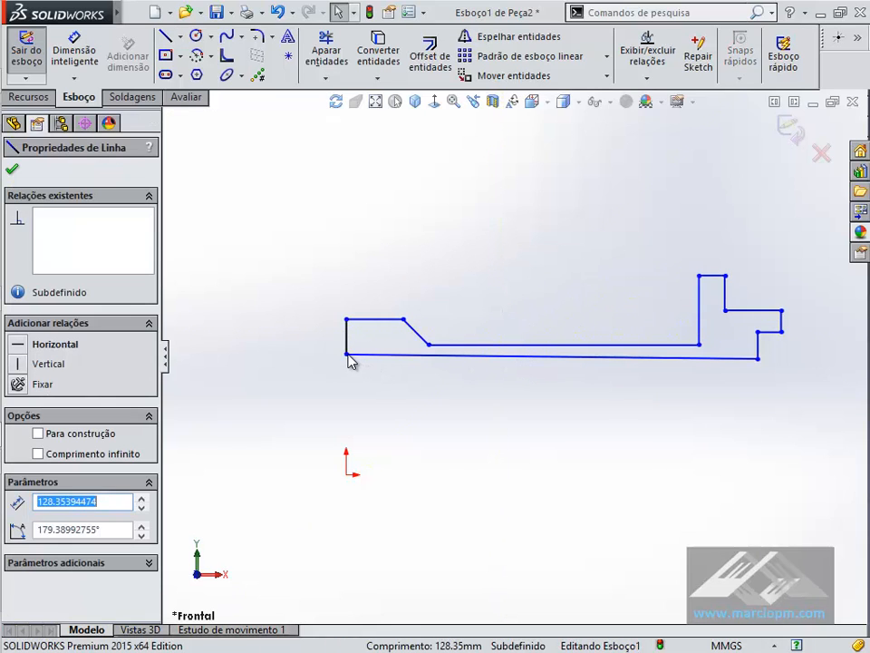
left_click(418, 359)
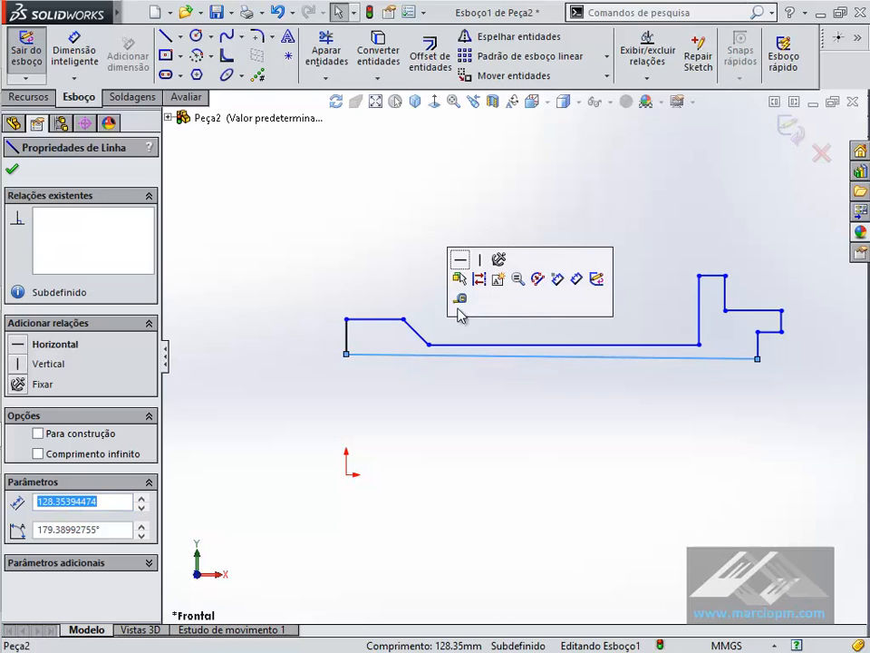
left_click(462, 266)
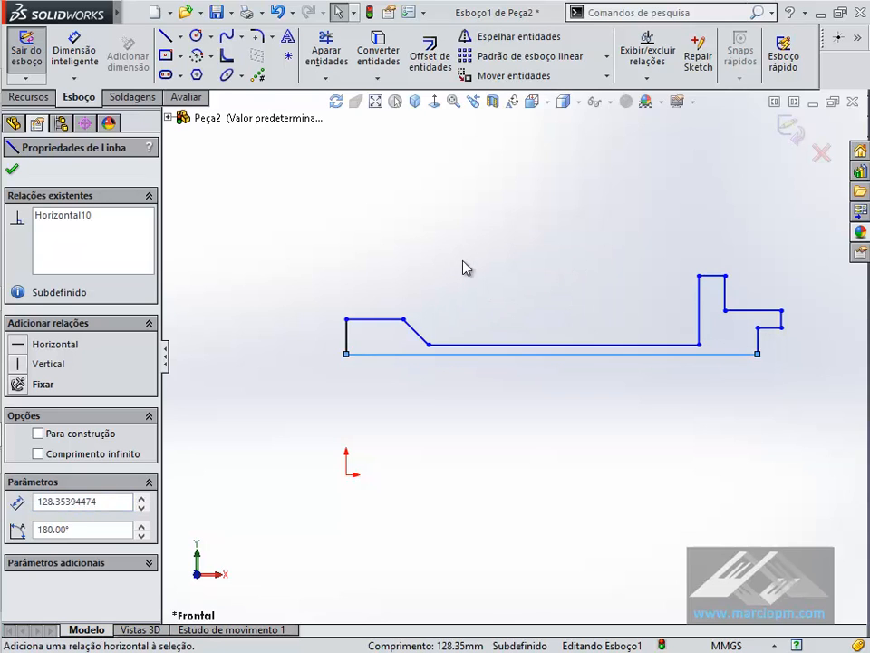
left_click(462, 268)
mouse_move(474, 356)
left_mouse_down()
mouse_move(478, 385)
mouse_move(484, 368)
left_mouse_up()
left_click(509, 408)
scroll(572, 436, "up", 1)
scroll(596, 396, "down", 1)
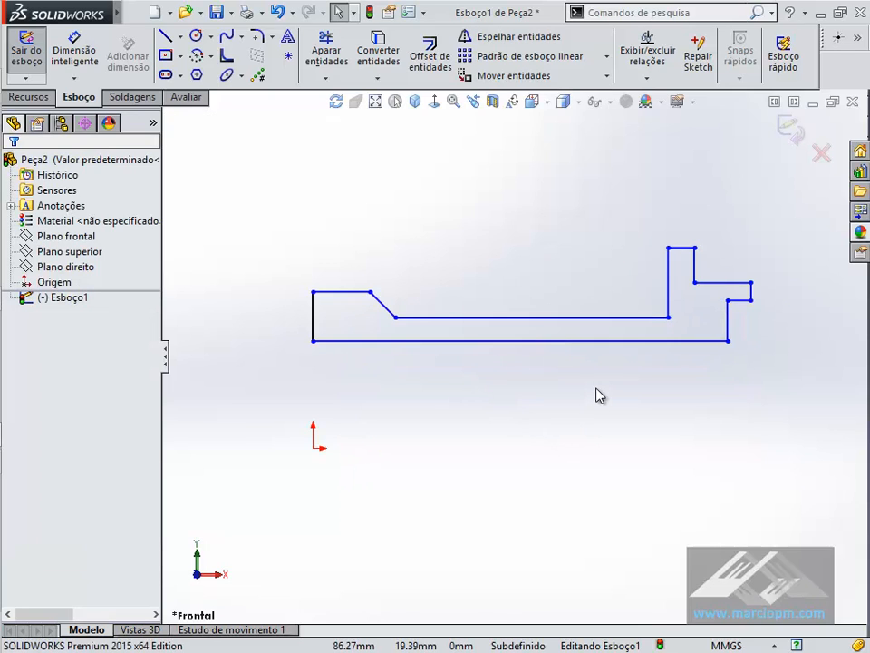
- Check the PDF drawing and sketch a horizontal centerline about 21 mm long from the origin, away from the profile
key("alt+Tab")
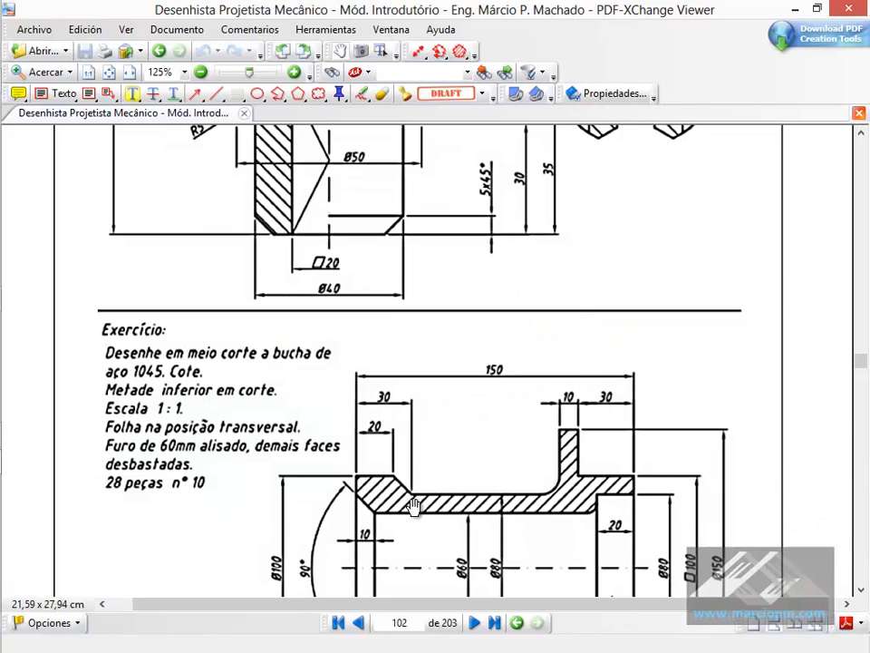
key("alt+Tab")
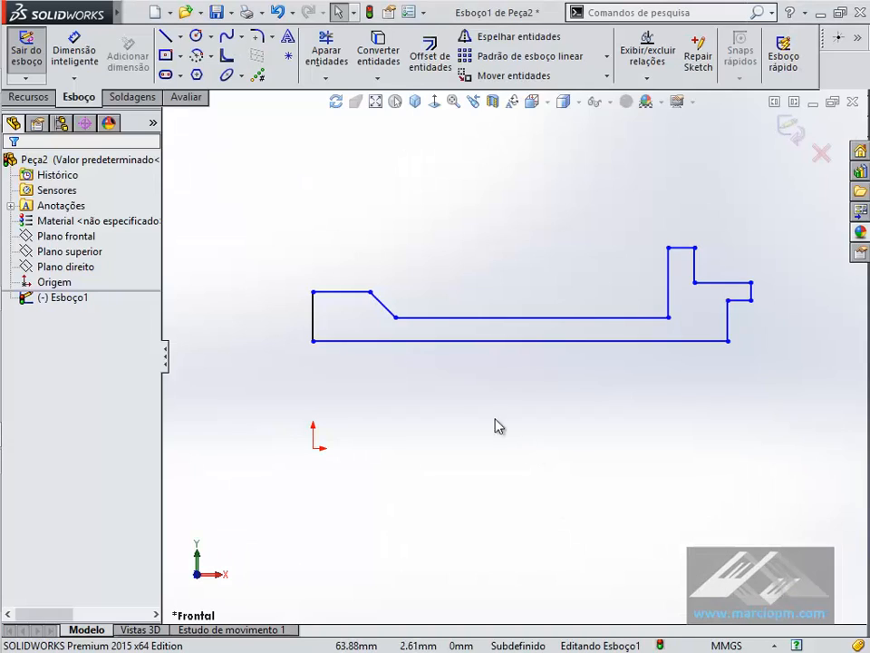
left_click(179, 36)
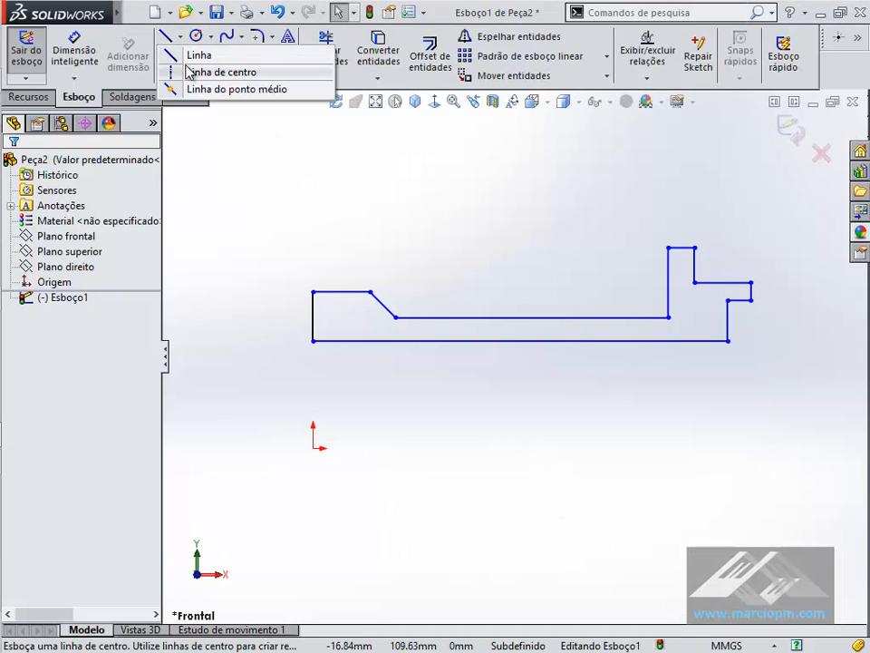
left_click(221, 71)
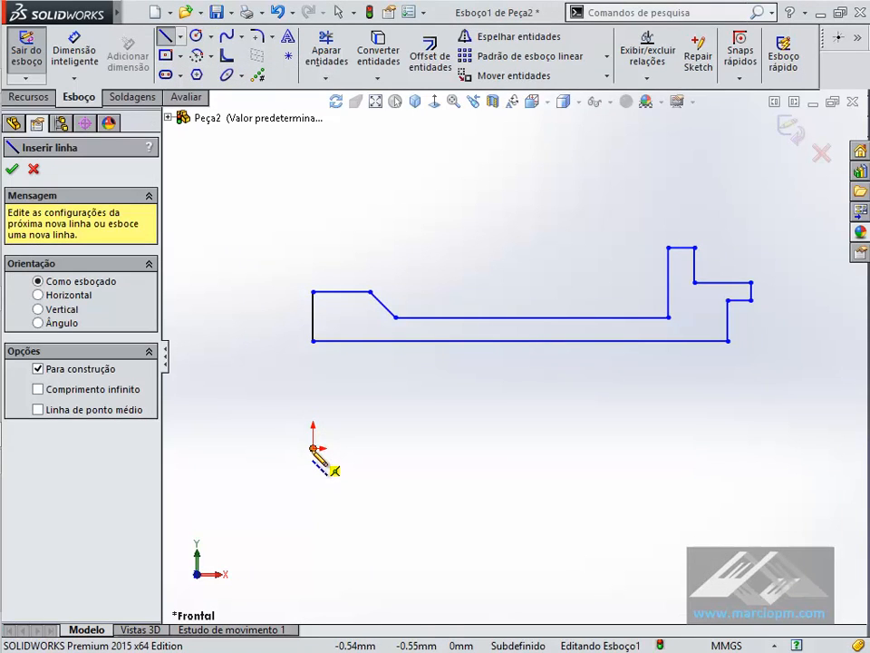
left_click(314, 447)
left_click(247, 448)
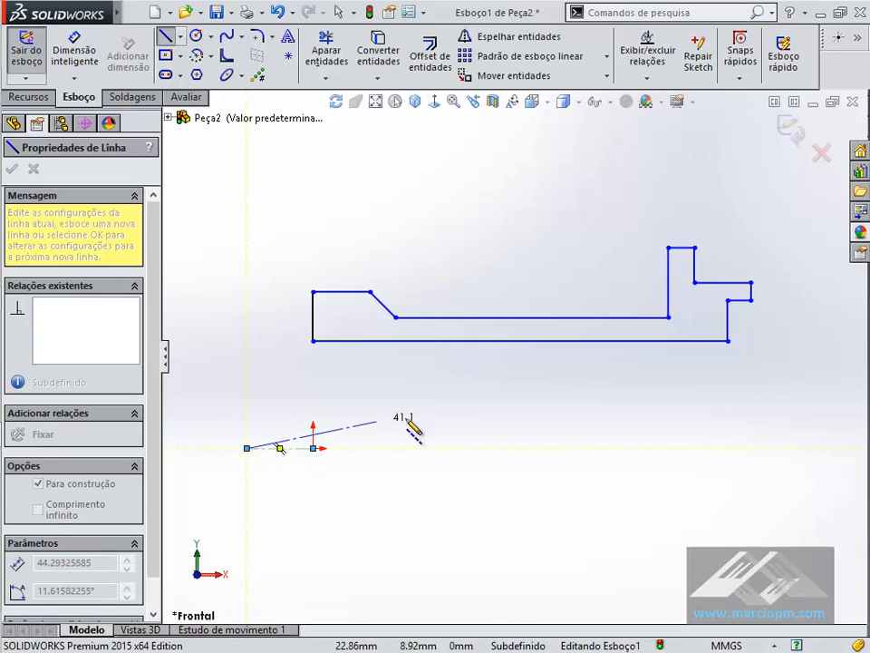
key("Escape")
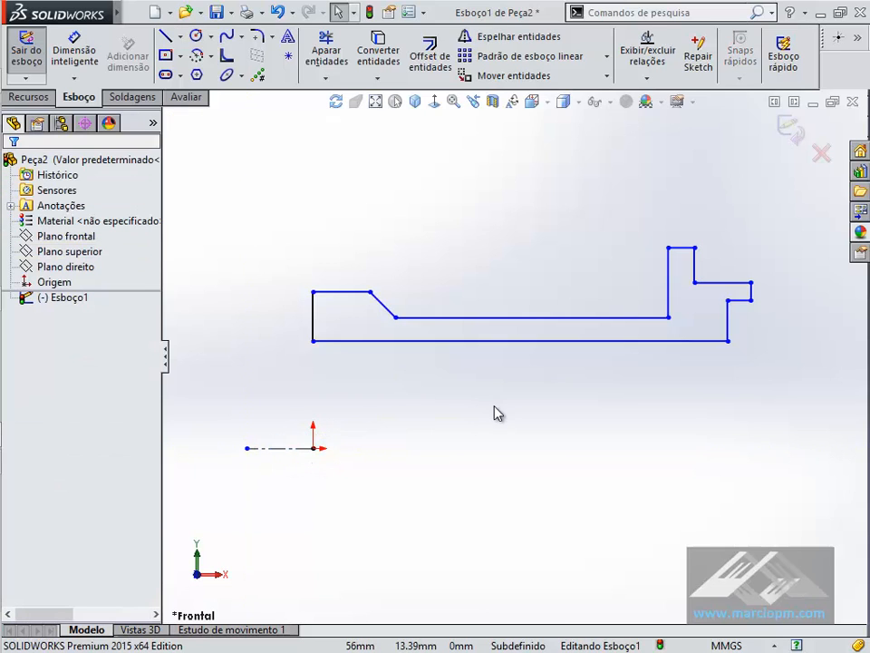
- Dimension the outer diameter of the tapered end about the centerline and set it to 100 mm
left_click(72, 53)
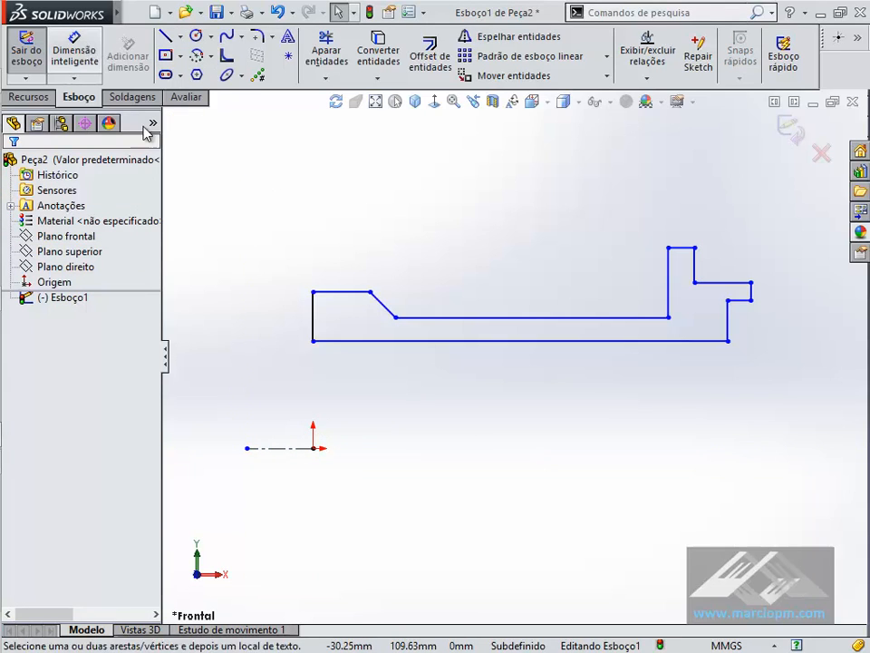
left_click(302, 448)
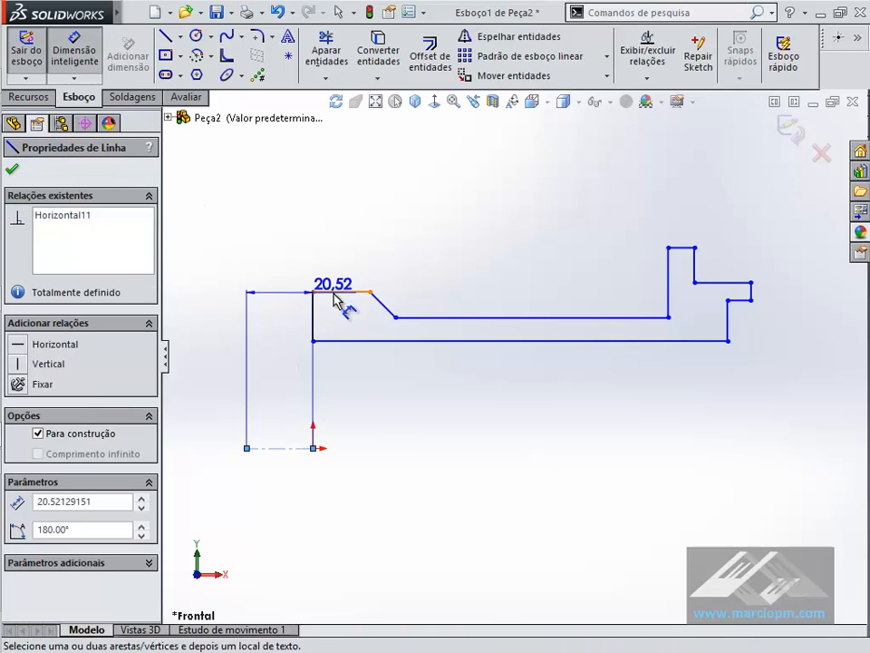
left_click(334, 292)
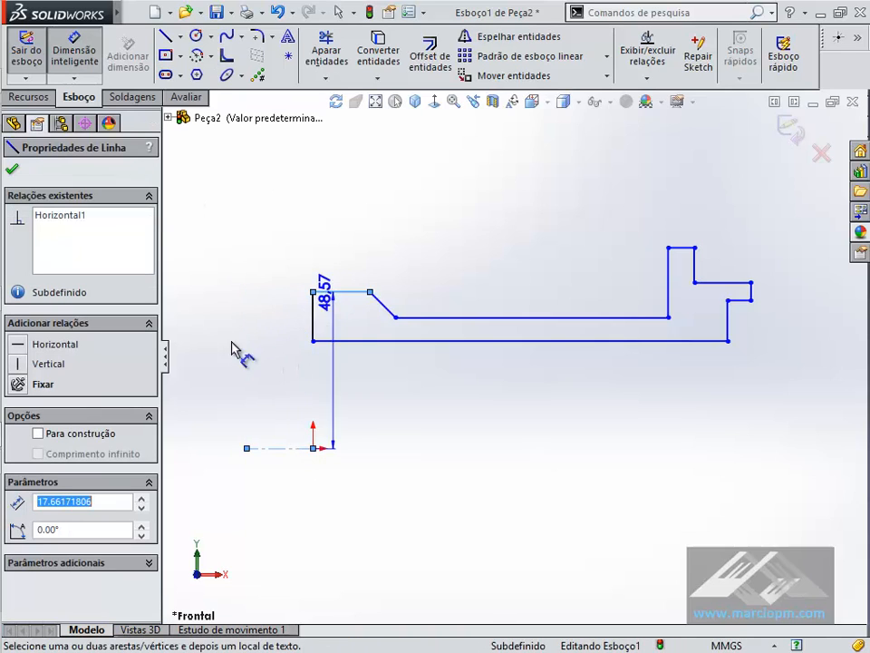
left_click(216, 467)
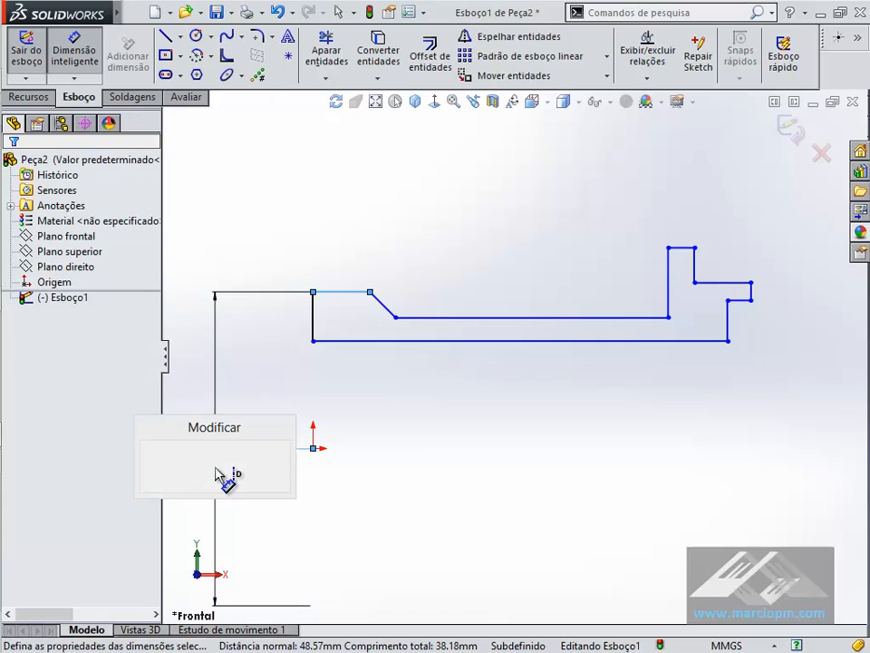
type("100")
key("Return")
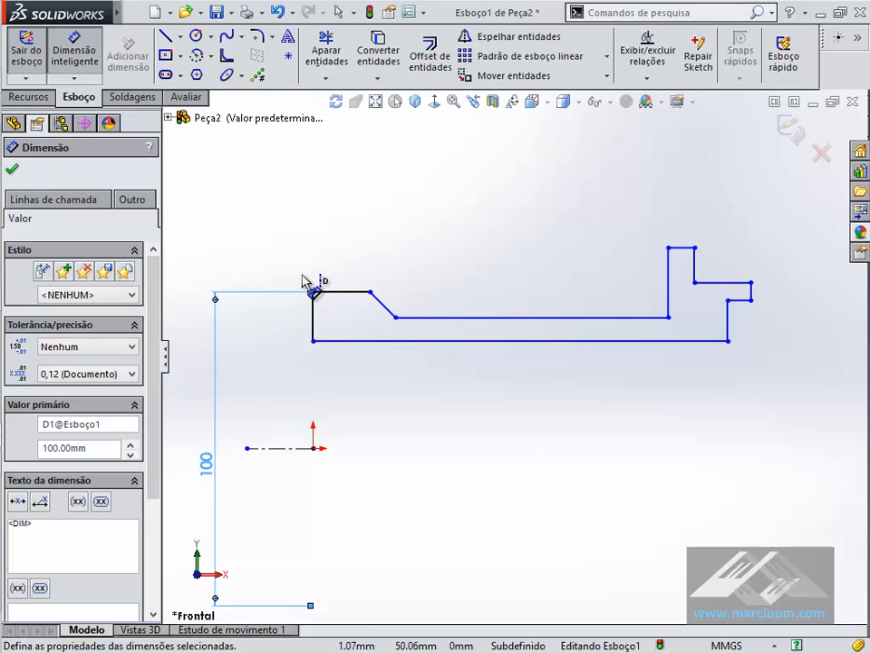
left_click(382, 407)
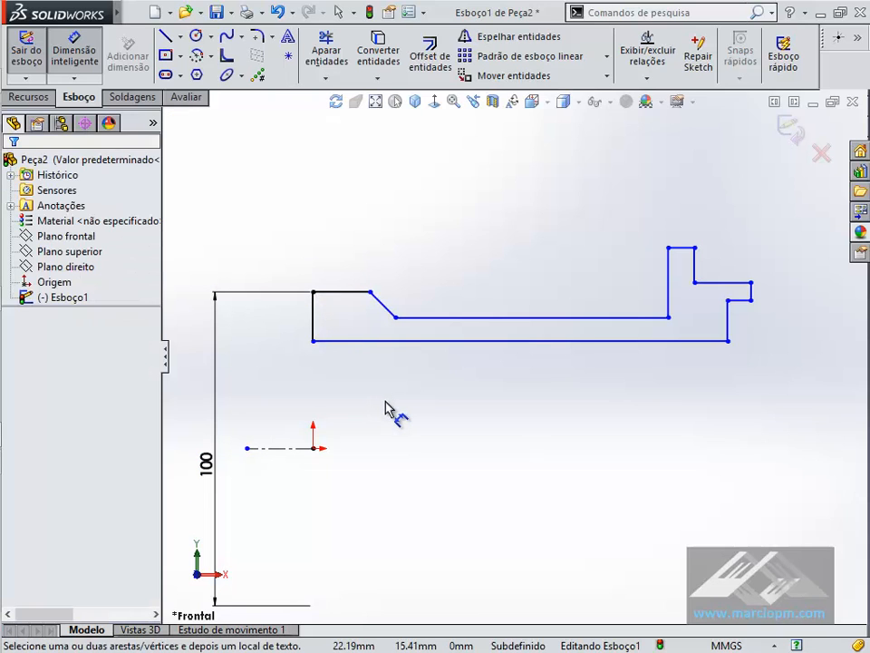
- Dimension the bore line as a diameter about the centerline and set it to 60 mm, following the PDF drawing
key("alt+Tab")
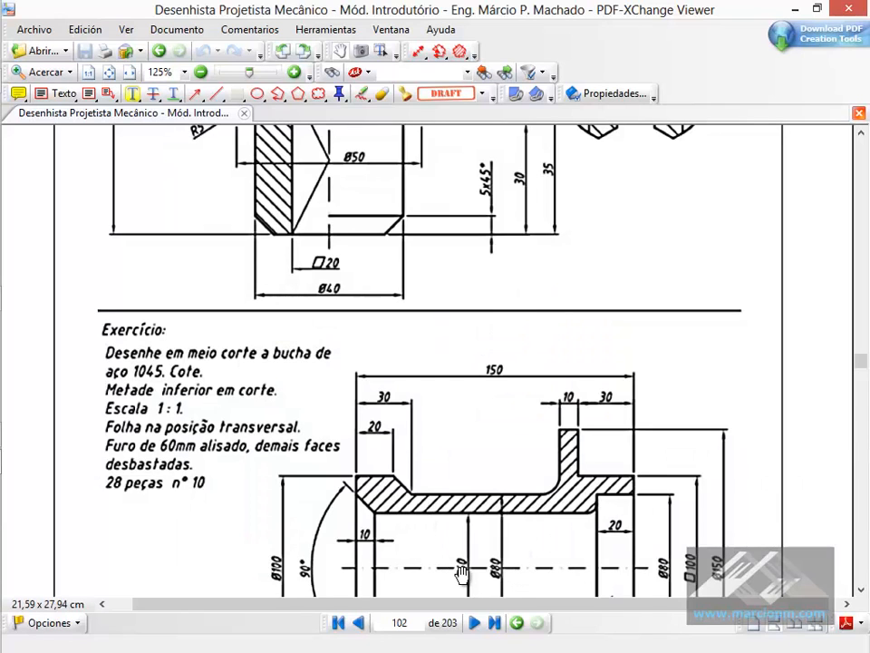
key("alt+Tab")
left_click(353, 342)
left_click(292, 449)
left_click(256, 471)
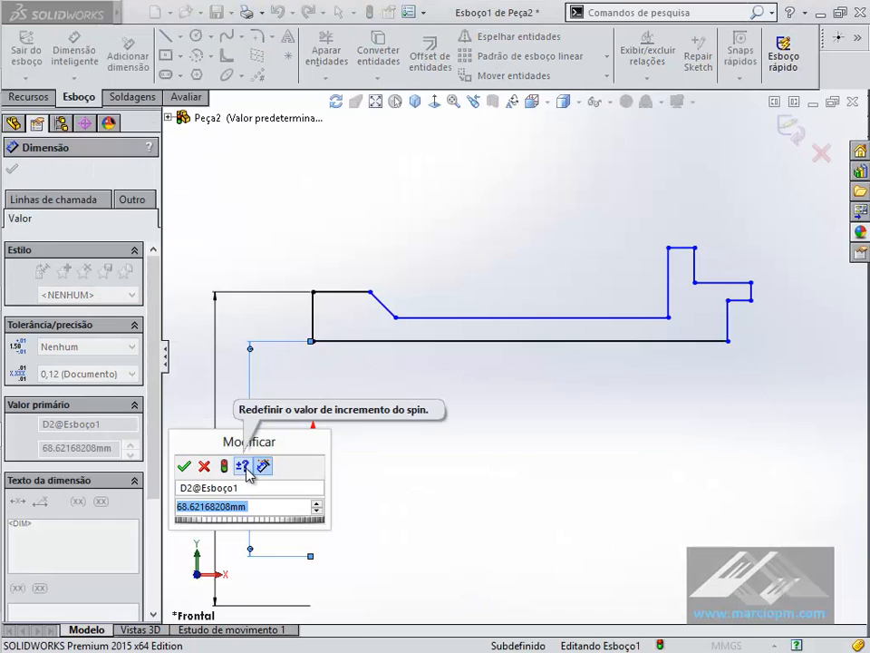
type("60")
key("Return")
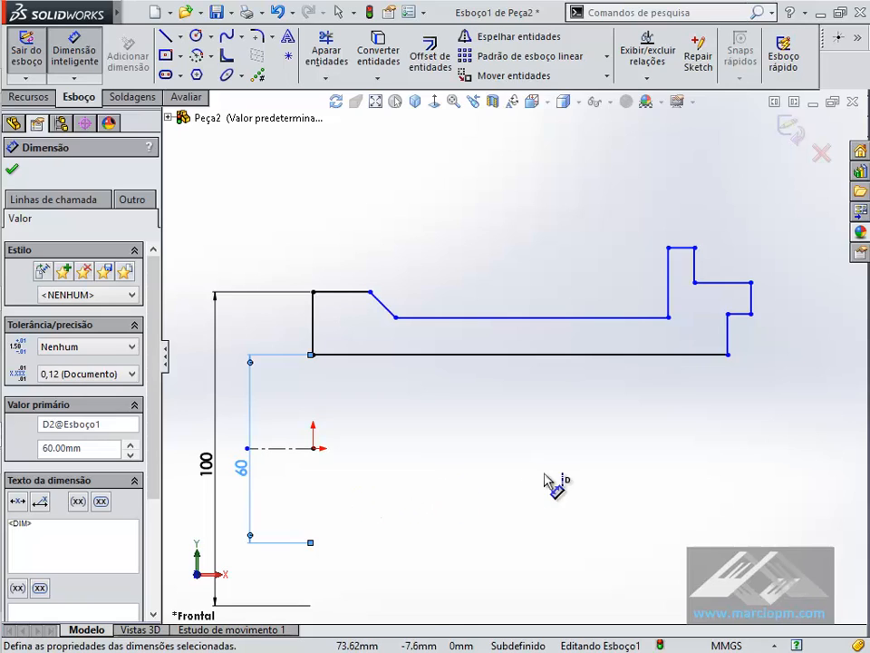
- Dimension the long middle section's outer line as a diameter about the centerline and set it to 80 mm
left_click(575, 318)
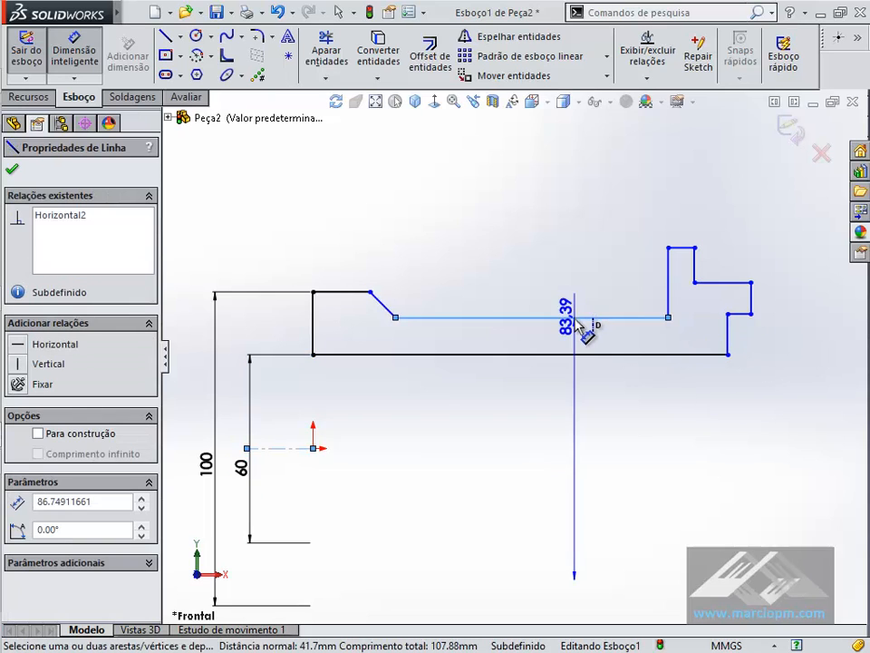
left_click(569, 409)
key("alt+Tab")
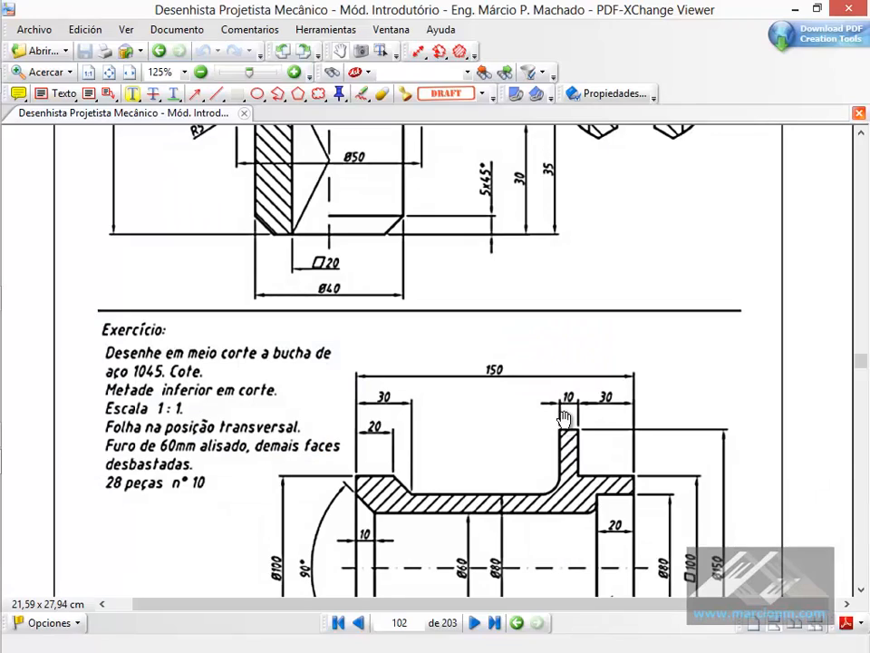
key("alt+Tab")
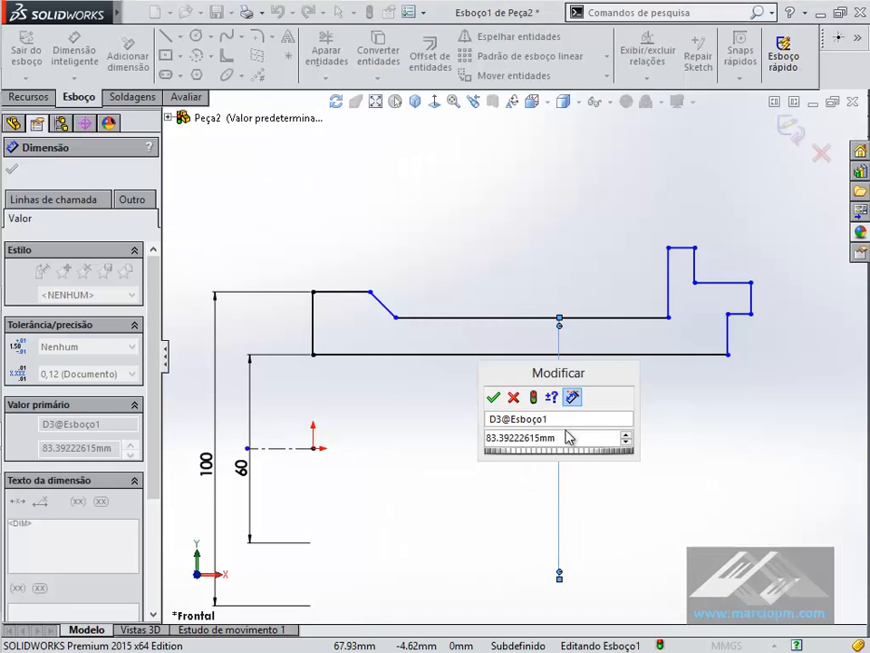
double_click(565, 437)
type("80")
key("Return")
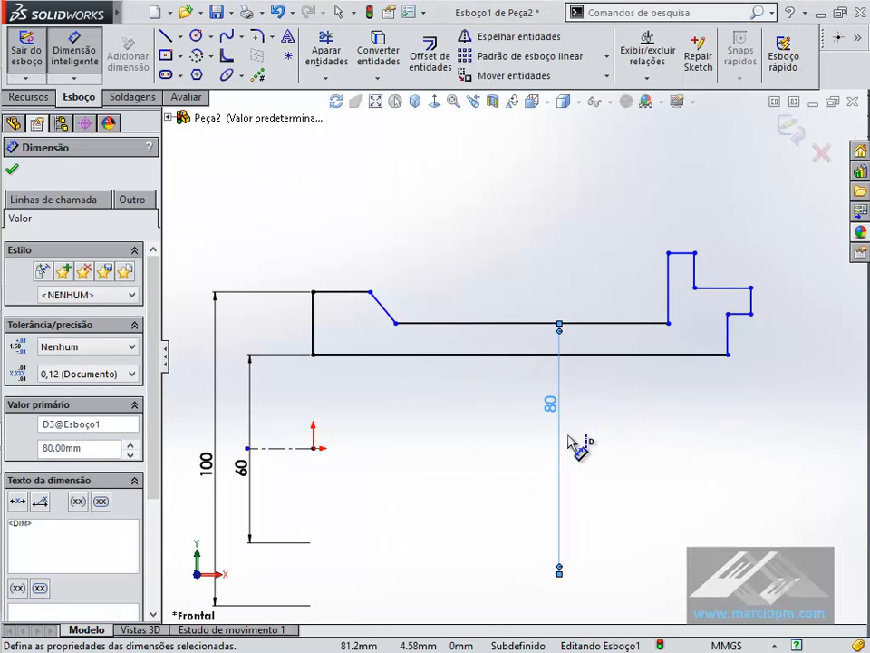
- Check the PDF drawing and dimension the counterbore's horizontal line as an 80 mm diameter about the centerline
key("alt+Tab")
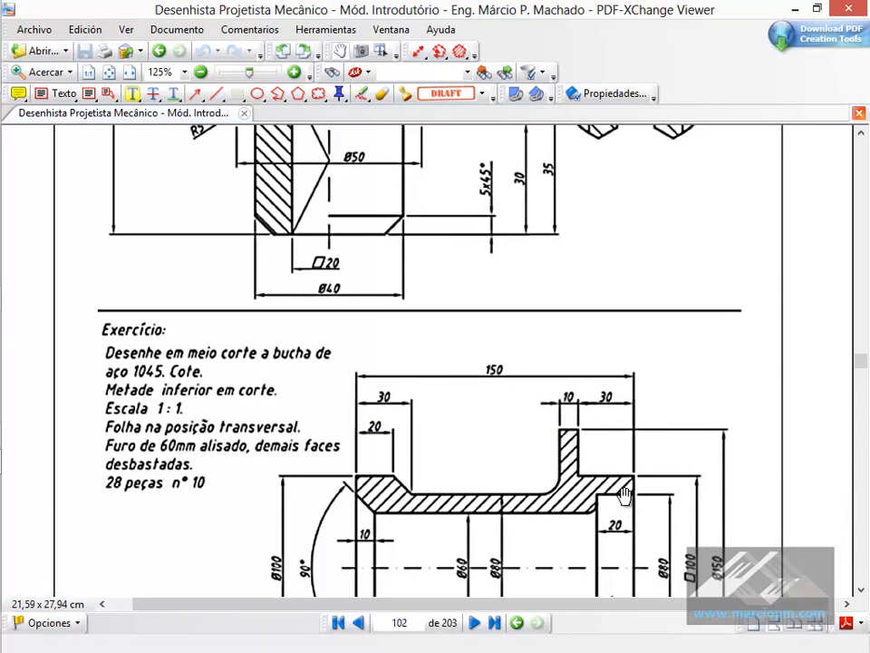
key("alt+Tab")
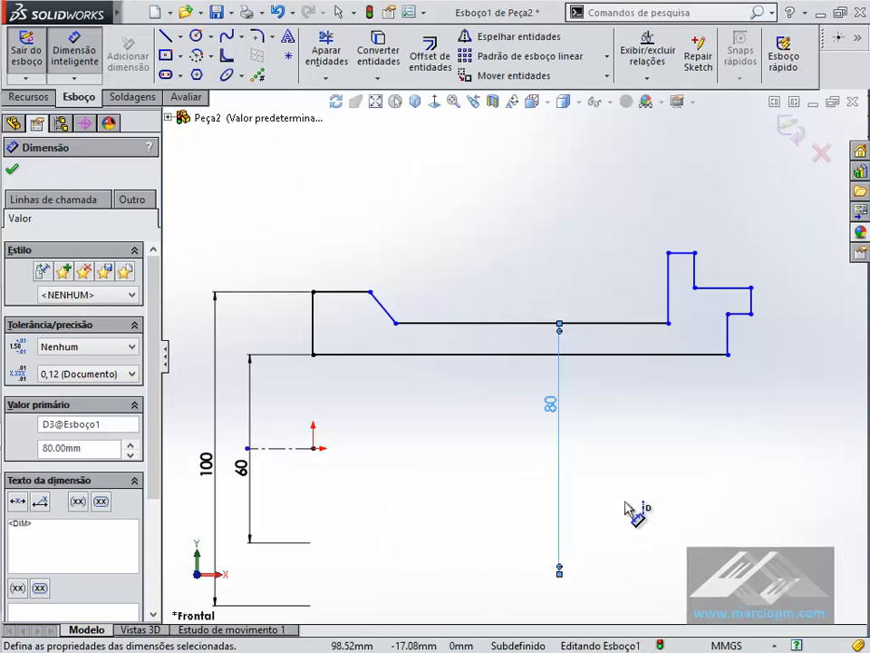
left_click(743, 315)
left_click(787, 471)
type("80")
key("Return")
- Dimension the flange's top line as a diameter about the centerline and set it to 150 mm per the PDF drawing
key("alt+Tab")
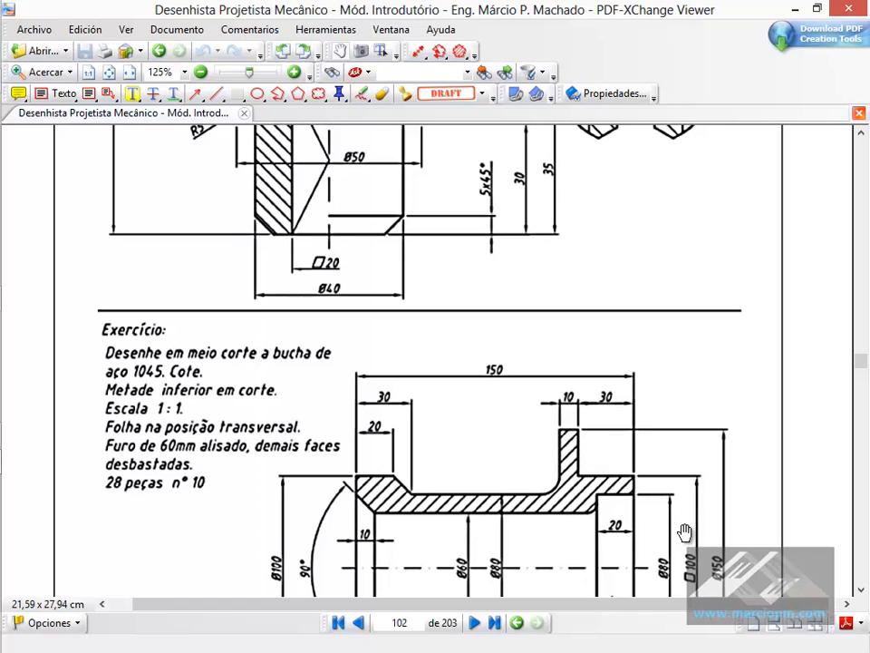
key("alt+Tab")
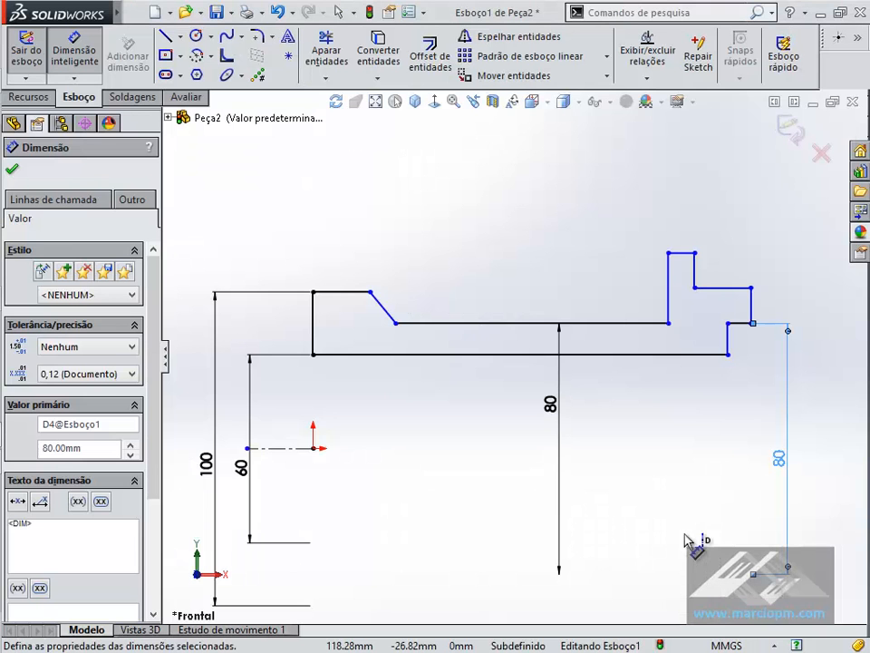
left_click(687, 253)
left_click(821, 456)
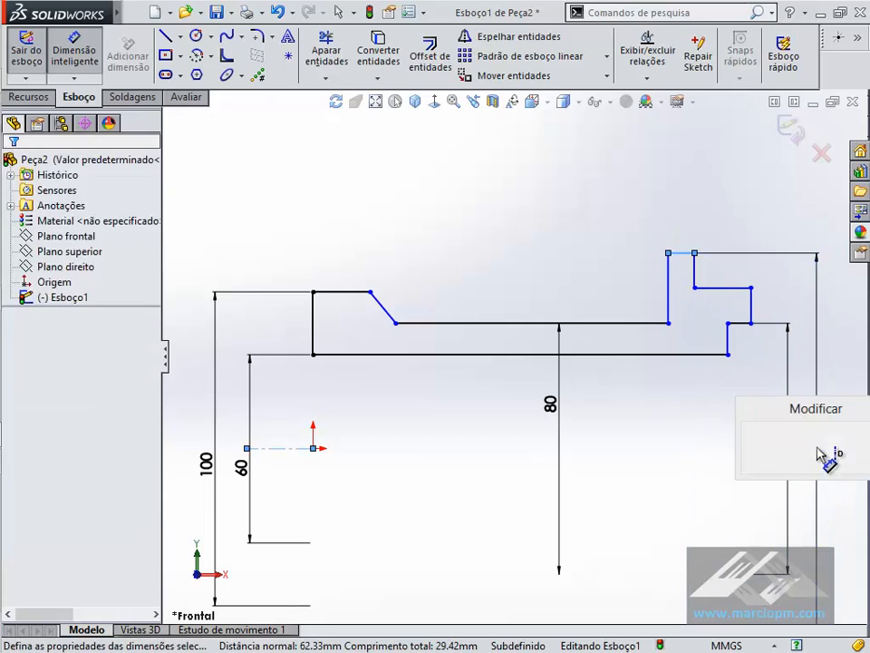
key("alt+Tab")
key("alt+Tab")
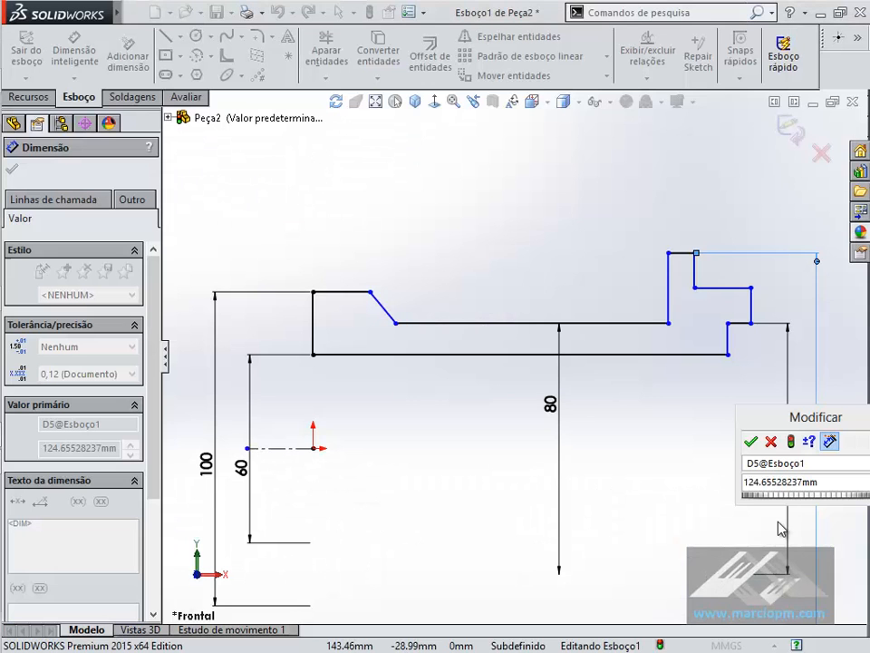
type("150")
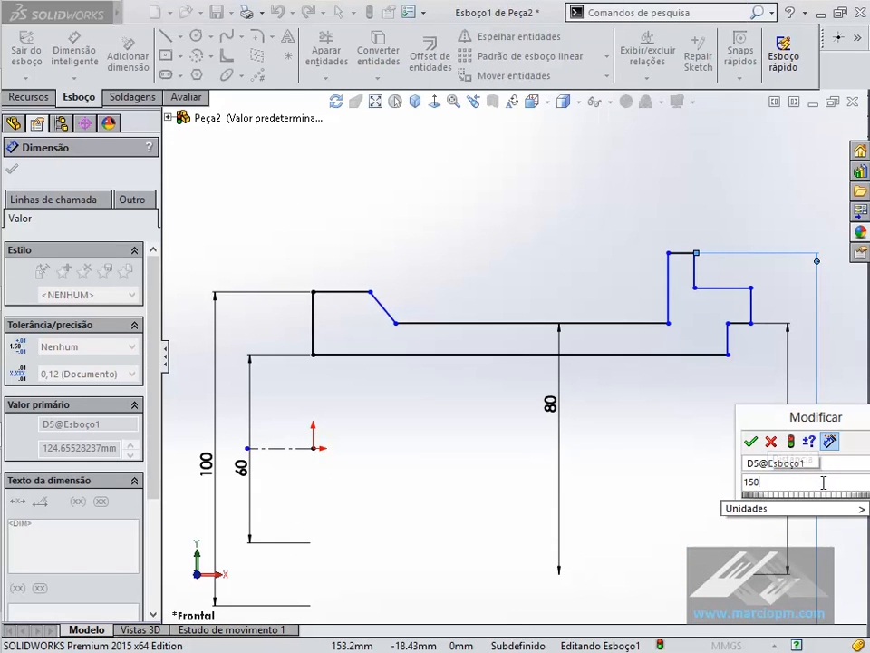
key("Return")
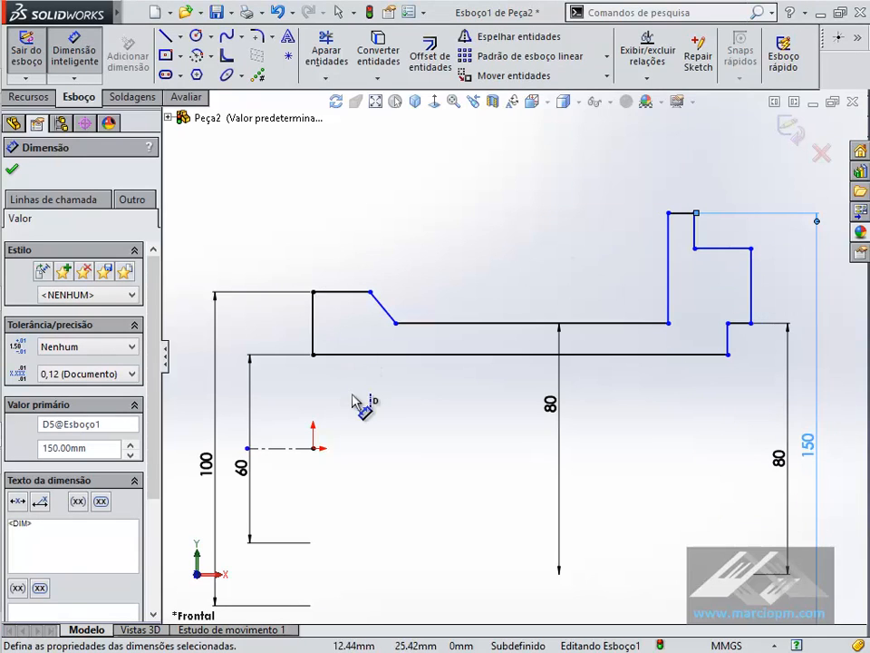
left_click(467, 207)
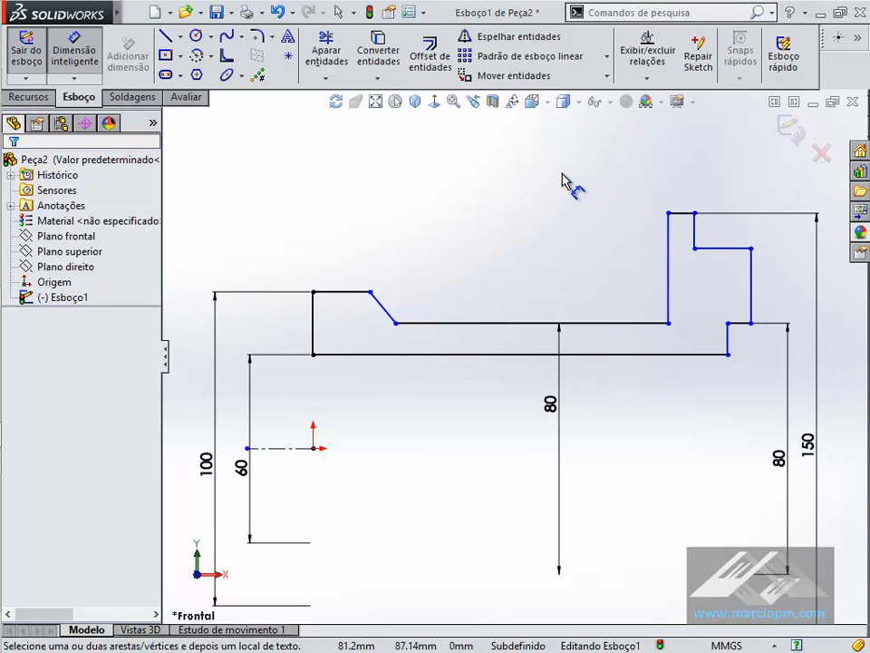
- Delete the flange's short far-side vertical line and move the adjacent horizontal line up level with the flange's top
left_click(338, 11)
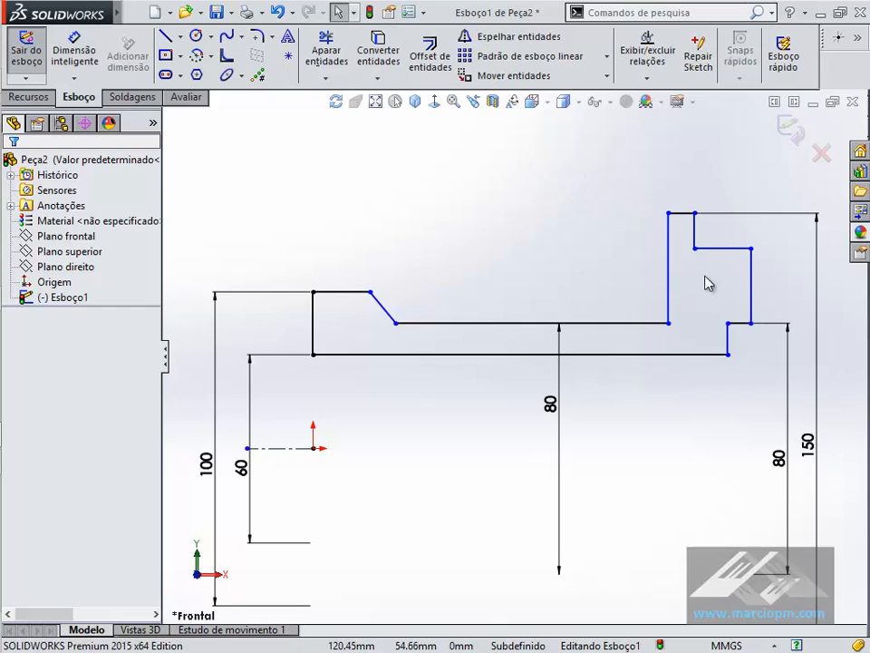
left_click(692, 231)
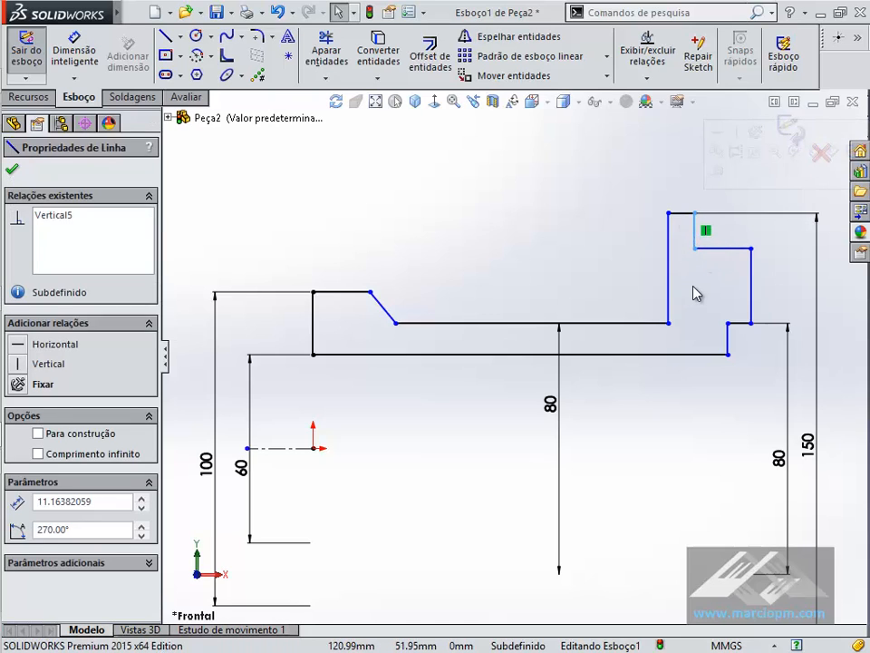
key("Delete")
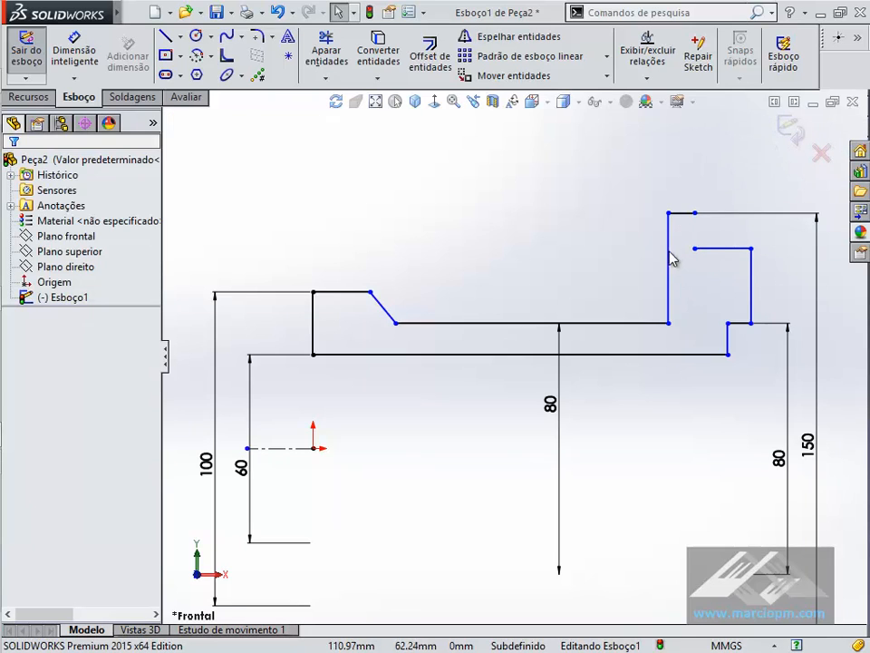
mouse_move(697, 251)
left_mouse_down()
mouse_move(709, 296)
mouse_move(701, 224)
left_mouse_up()
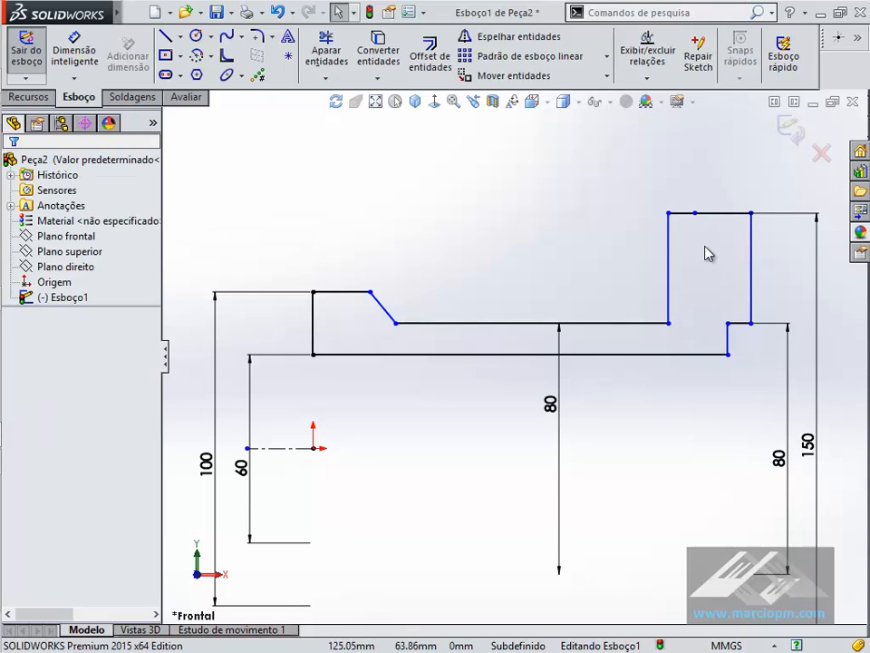
- Inspect the line segments along the flange's top and switch to the PDF drawing to check the flange's dimensions
left_click(690, 215)
left_click(711, 214)
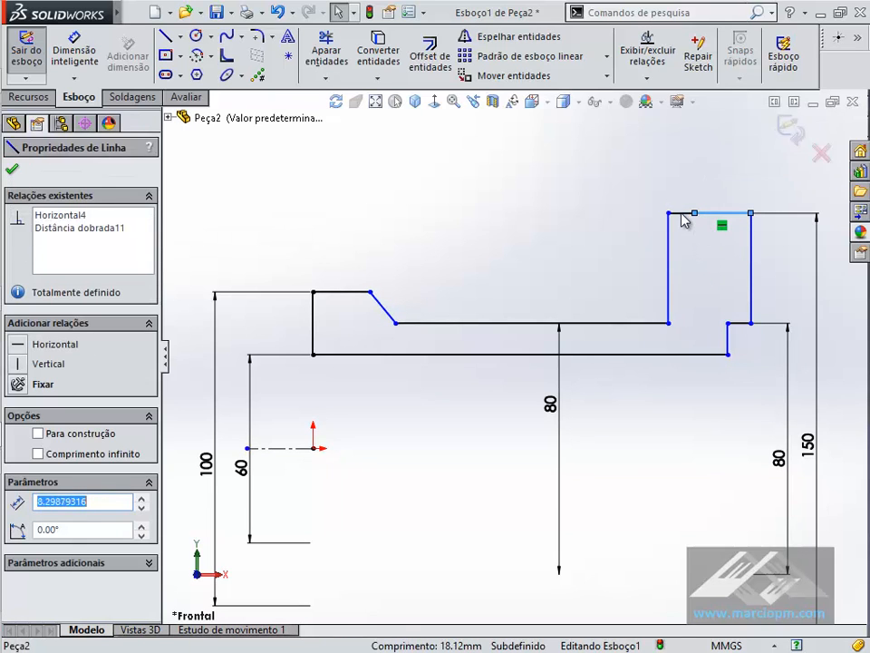
left_click(706, 242)
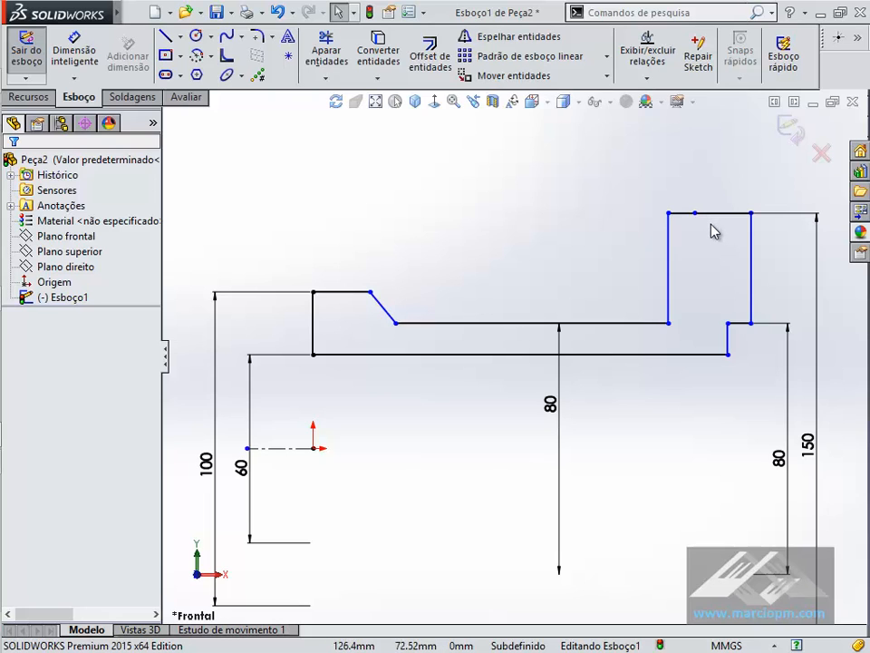
key("alt+Tab")
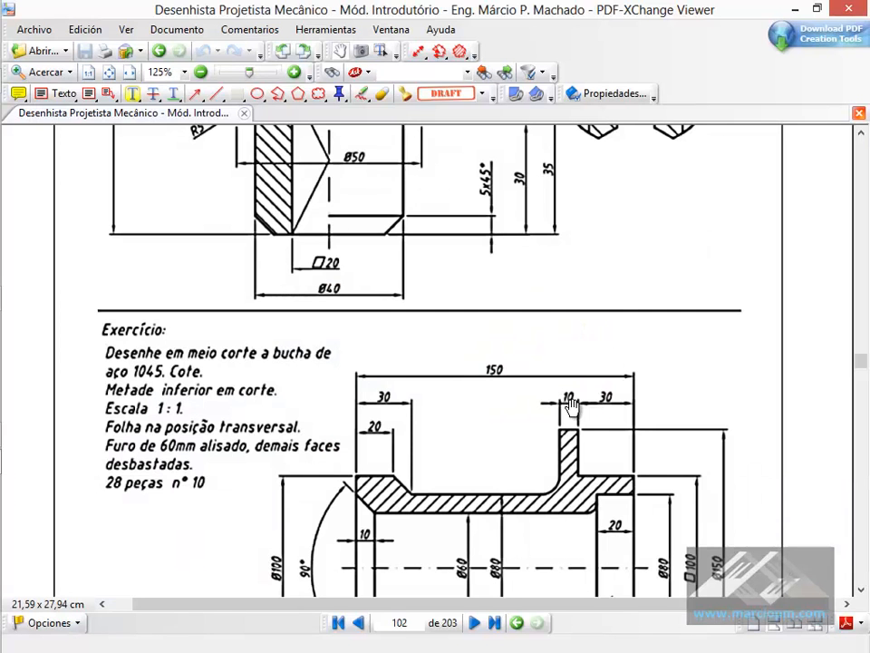
- Return to SOLIDWORKS and dimension the two line segments along the flange's top as 10 mm and 30 mm
key("alt+Tab")
left_click(72, 48)
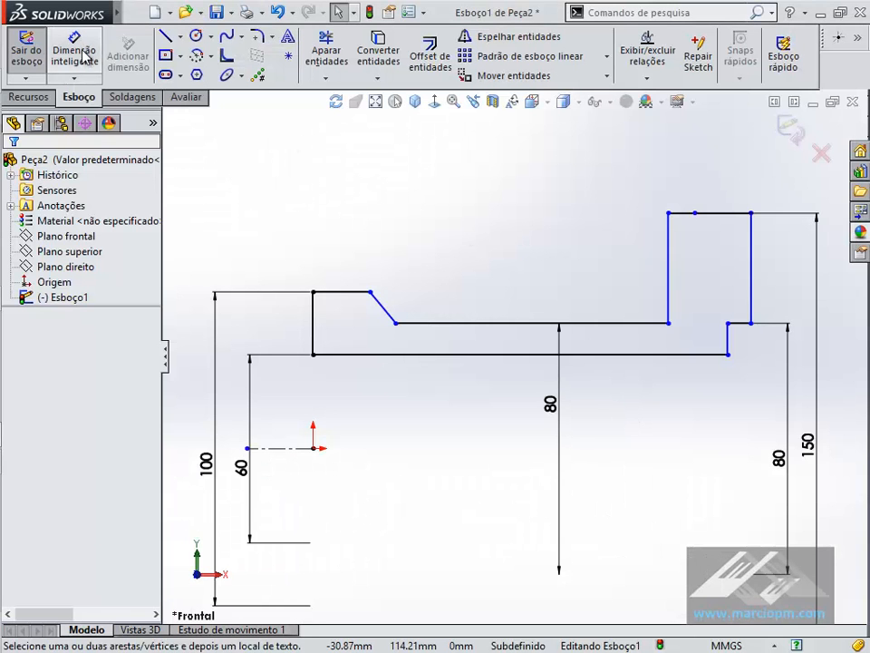
left_click(694, 215)
left_click(693, 172)
type("10")
key("Return")
left_click(740, 219)
left_click(741, 214)
left_click(739, 191)
key("Return")
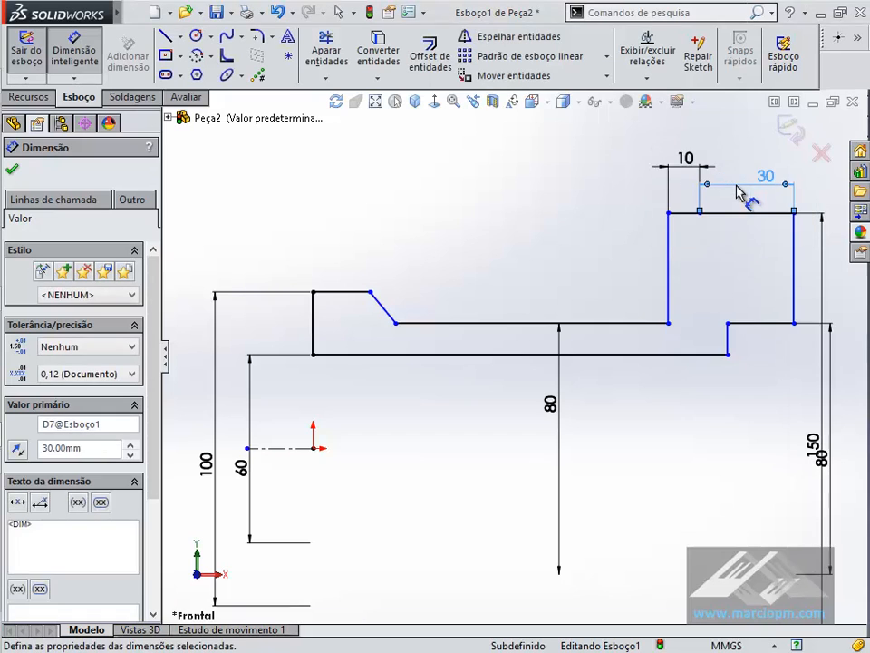
- Dimension the collar's top line as 20 mm and the distance from the collar's end face to the slope's foot as 30 mm
left_click(367, 293)
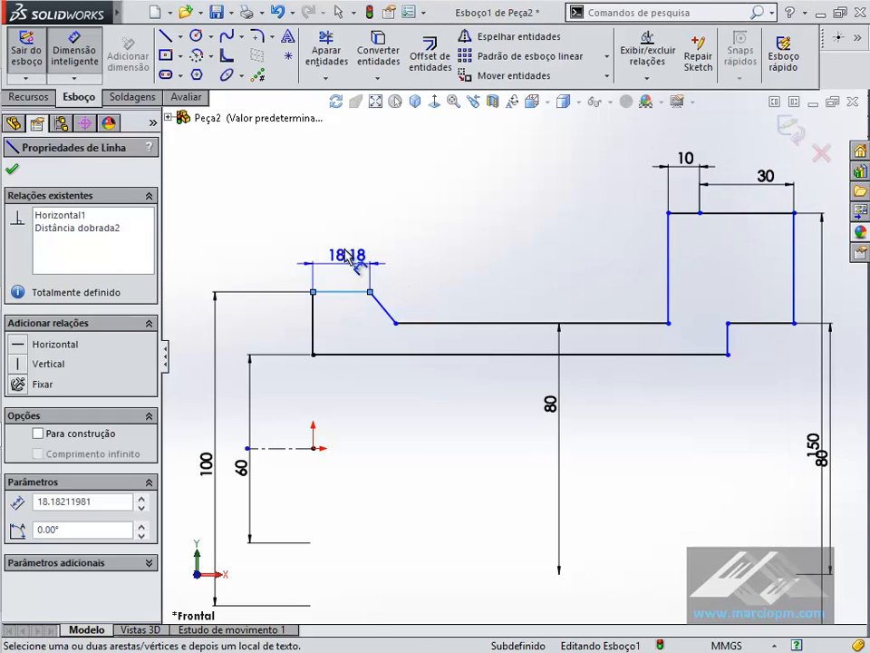
left_click(347, 255)
type("20")
key("Return")
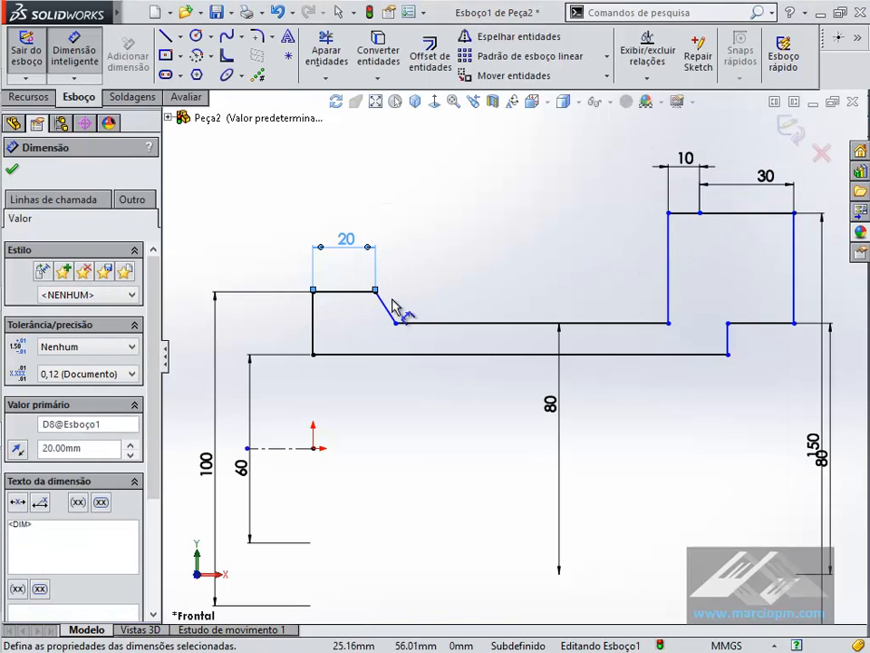
left_click(390, 323)
left_click(314, 313)
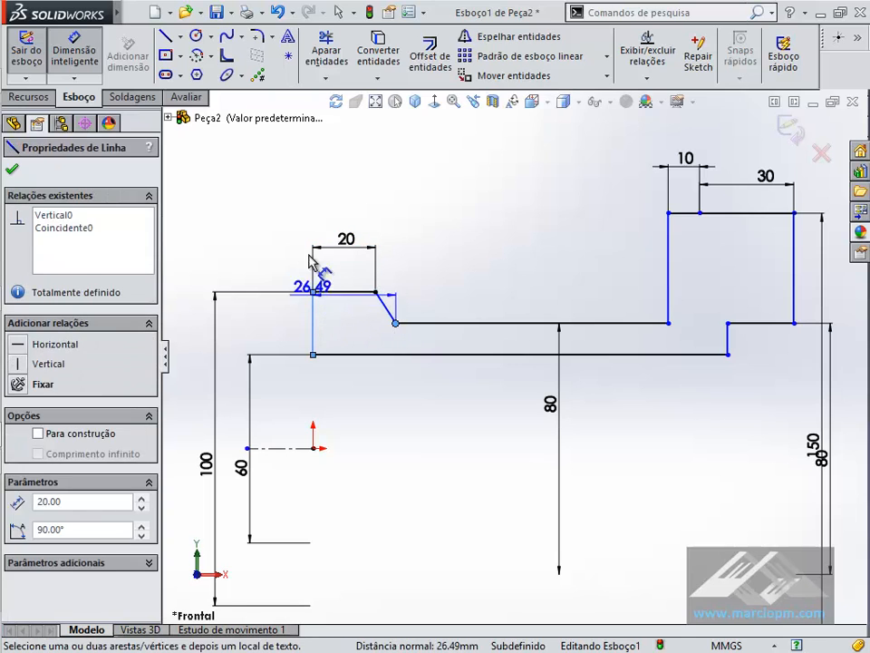
left_click(334, 202)
key("Return")
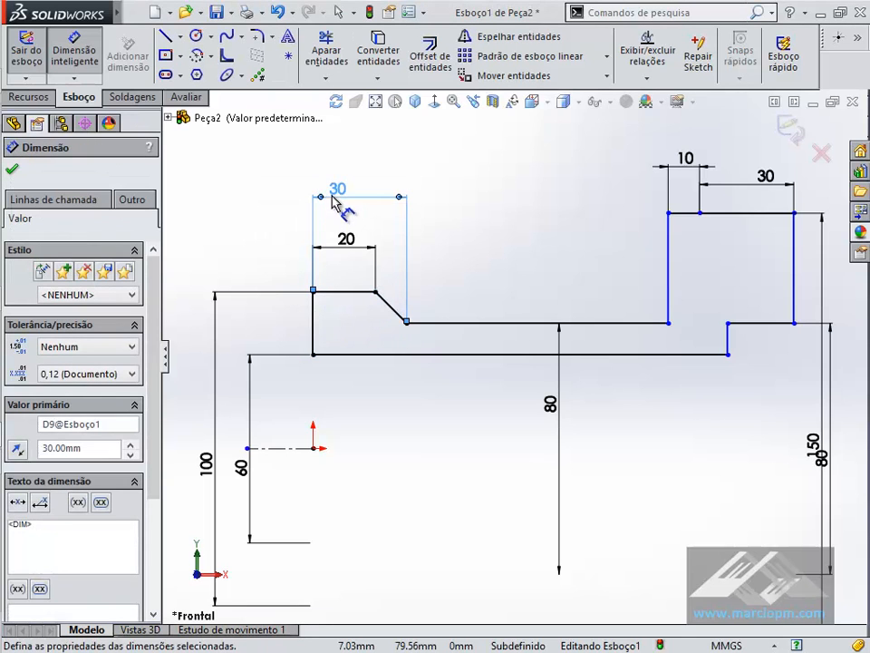
left_click(532, 238)
- Check the PDF drawing and dimension the counterbore's horizontal line in the SOLIDWORKS sketch as 20 mm
key("alt+Tab")
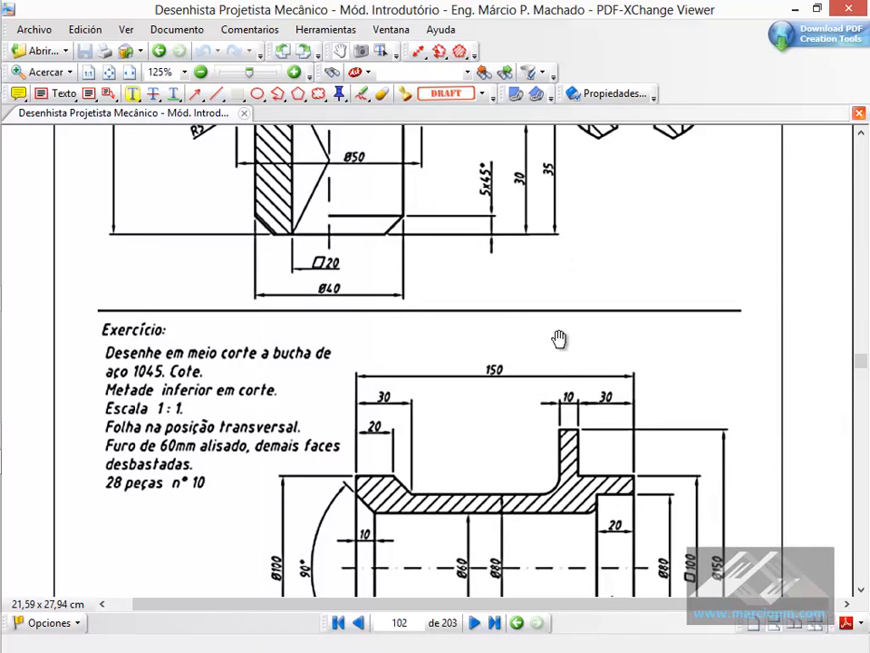
key("alt+Tab")
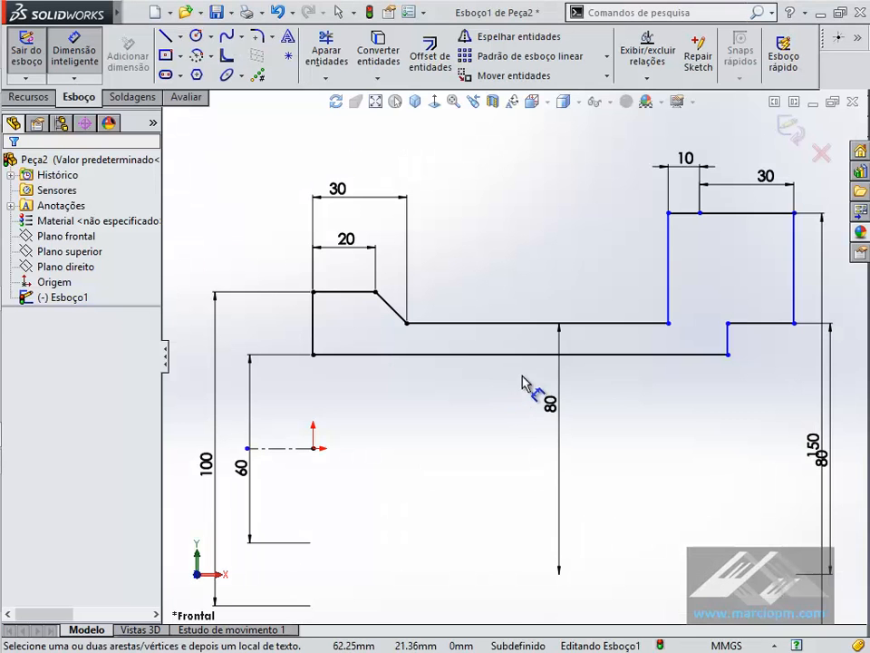
left_click(768, 324)
left_click(761, 388)
type("20")
key("Return")
- Dimension the profile's overall length between its two vertical end lines as 150 mm
mouse_move(801, 272)
left_mouse_down()
mouse_move(359, 321)
mouse_move(317, 317)
left_mouse_up()
left_click(453, 213)
left_click(532, 140)
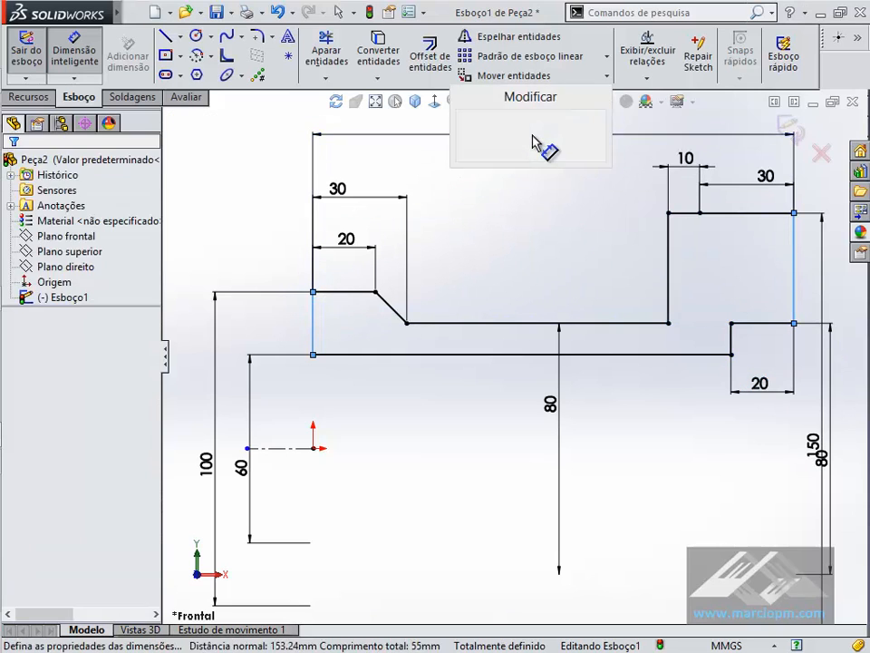
type("150")
key("Return")
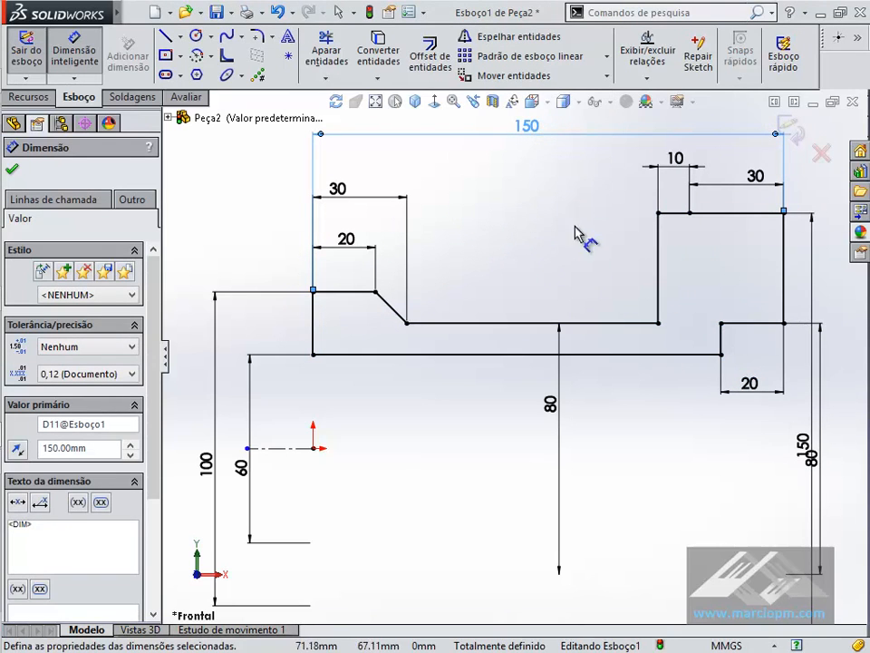
left_click(589, 283)
- Move the flange's 150 mm diameter dimension farther out, clear of the counterbore's 80 mm dimension
scroll(588, 283, "up", 3)
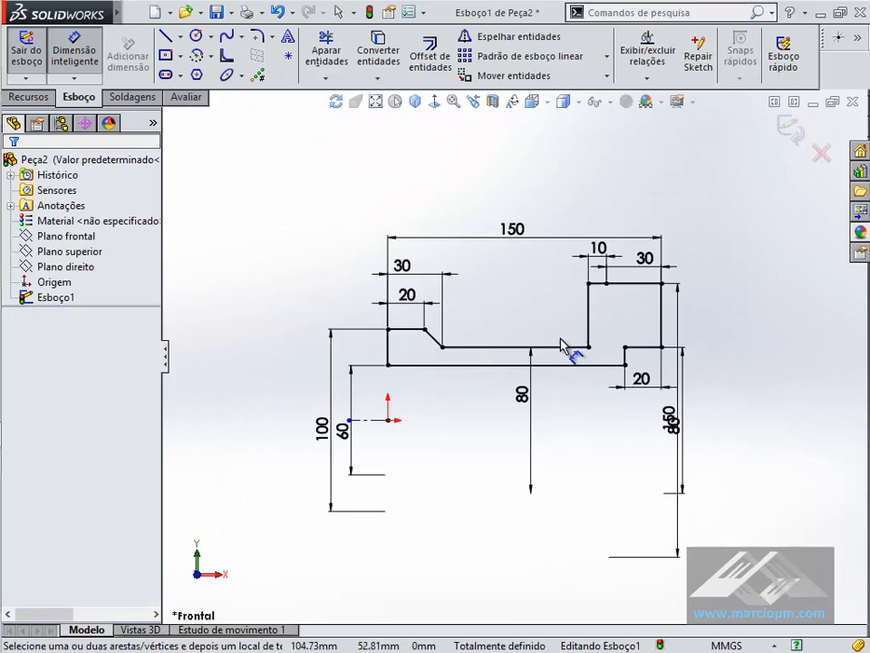
left_click(722, 437)
left_click(661, 433)
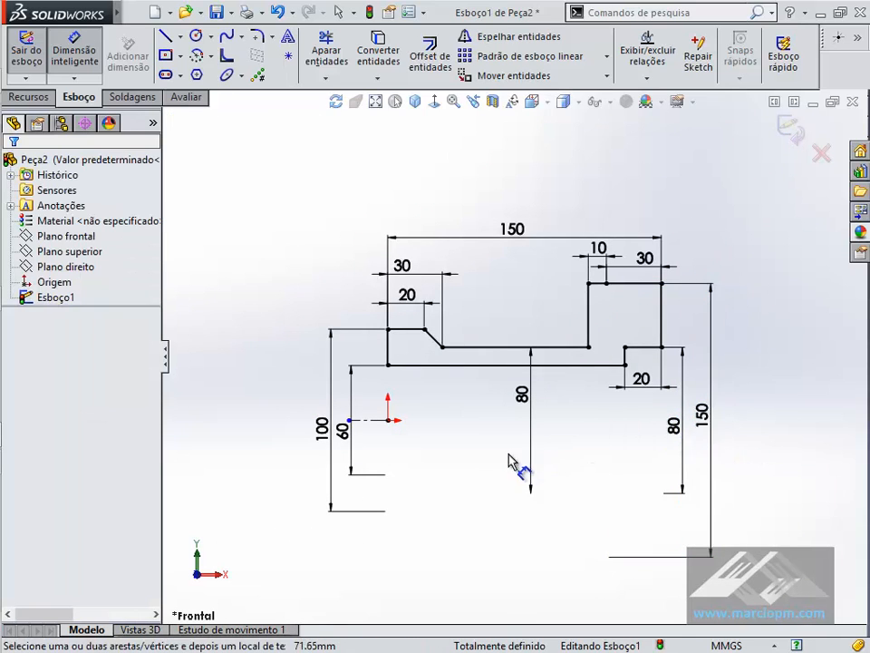
scroll(486, 459, "down", 2)
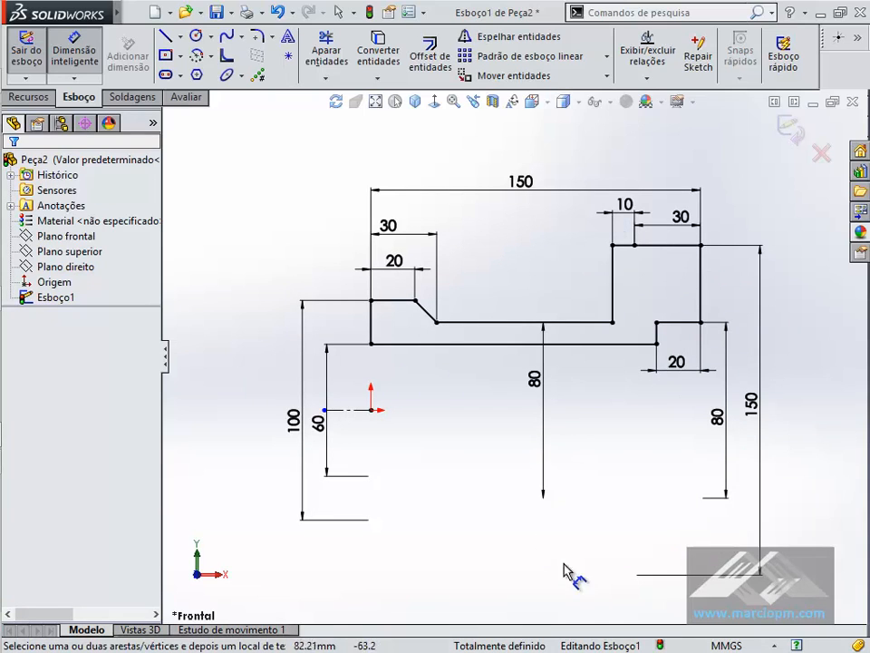
- Revolve the profile 360° about the centerline with a Revolved Boss/Base
left_click(34, 97)
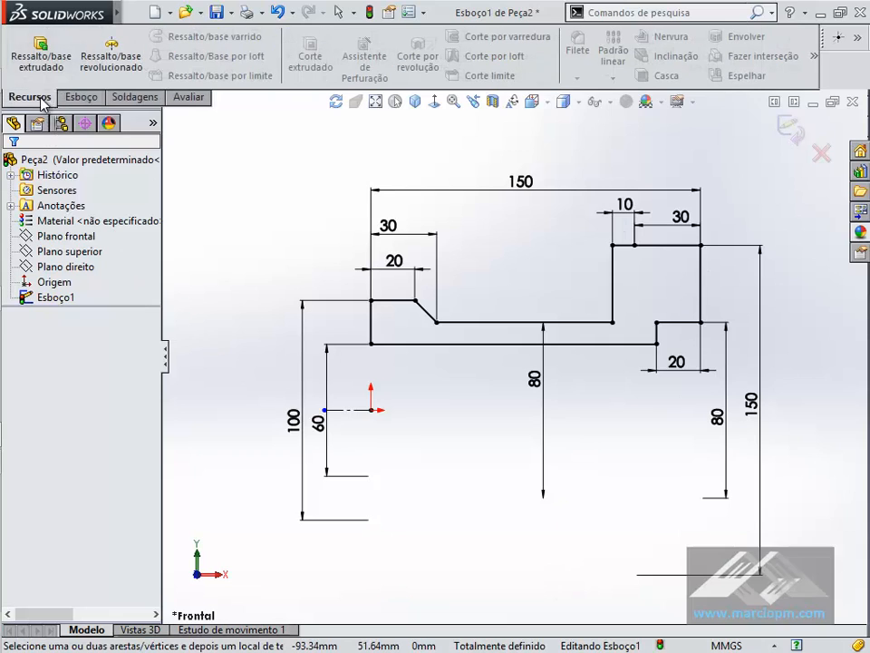
left_click(134, 67)
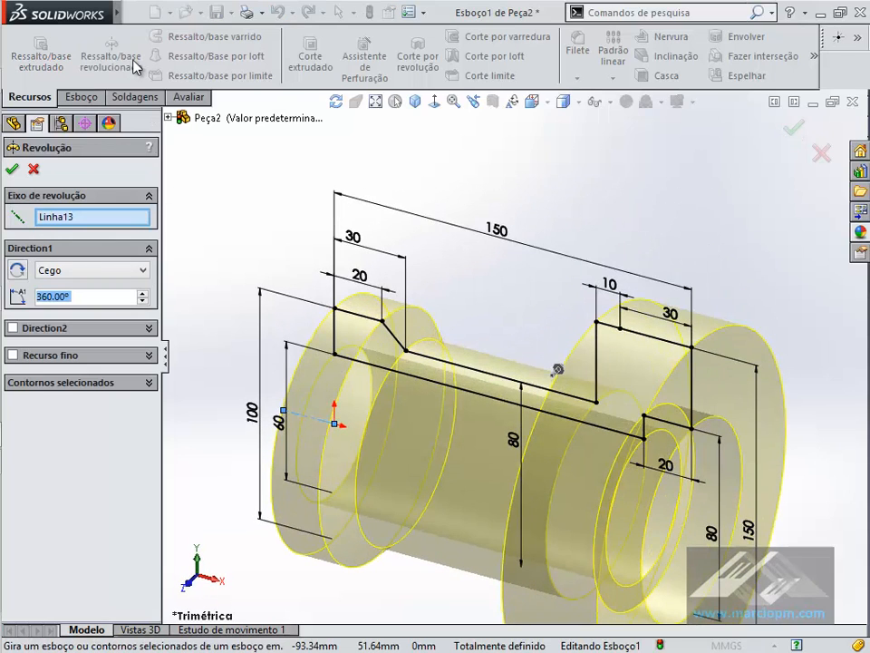
left_click(64, 218)
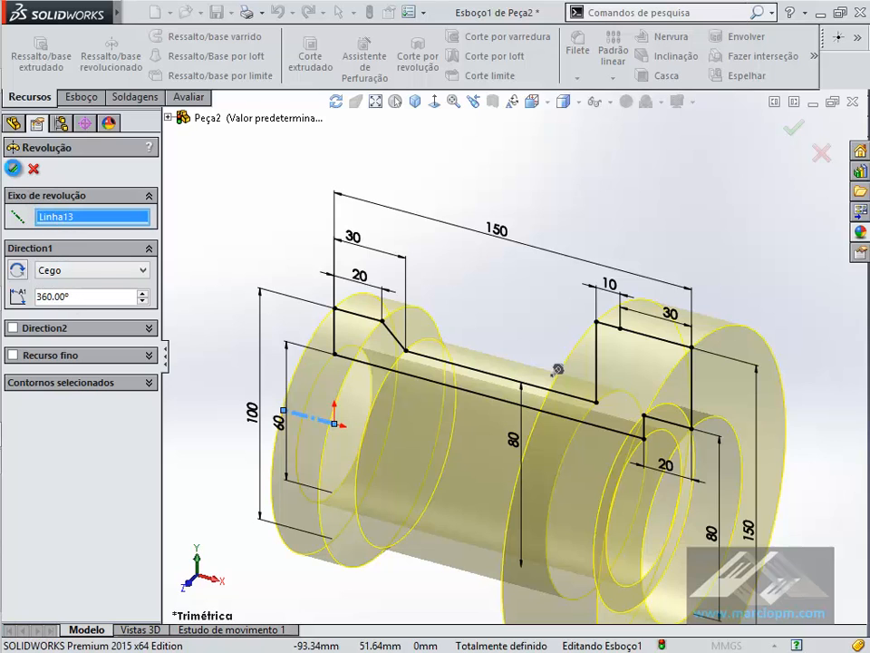
left_click(606, 188)
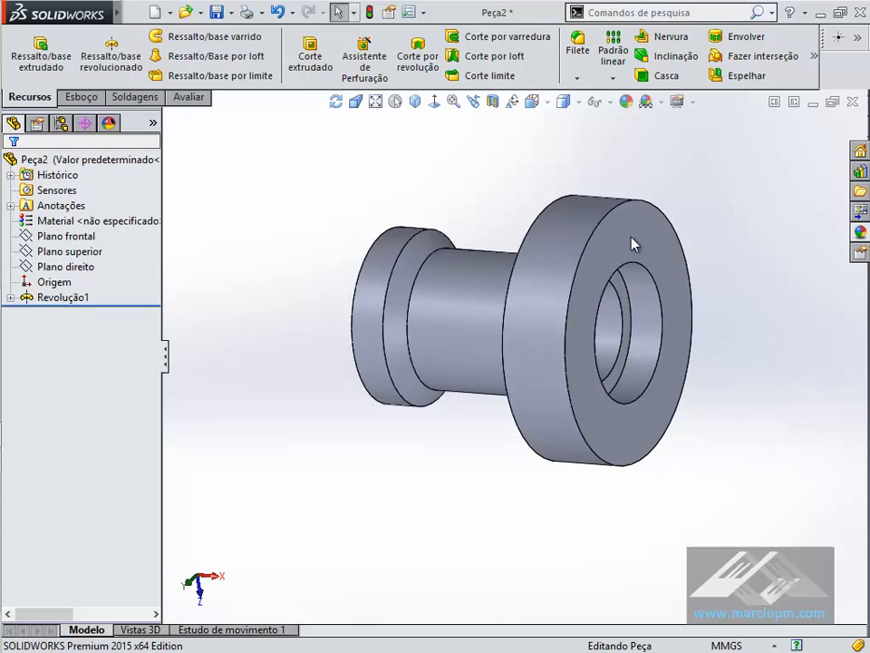
- Start a sketch on the flange's end face and draw a center rectangle around the bore, centered on the origin
left_click(633, 243)
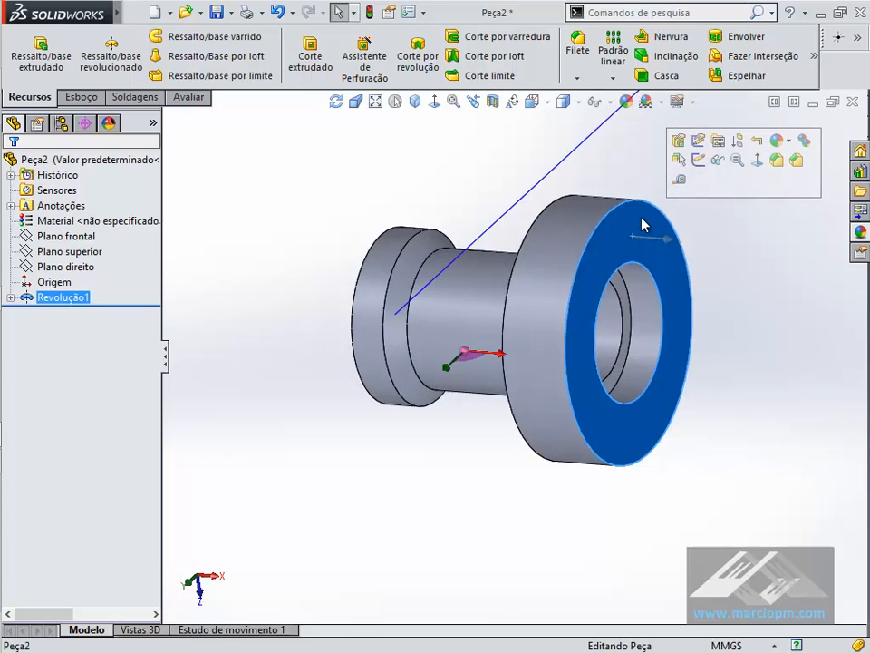
left_click(697, 160)
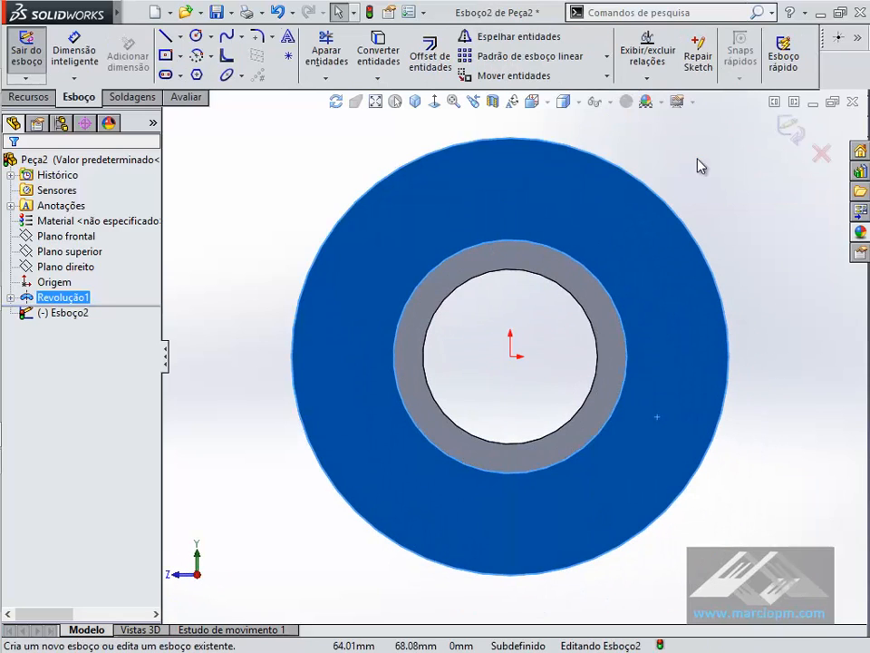
left_click(167, 56)
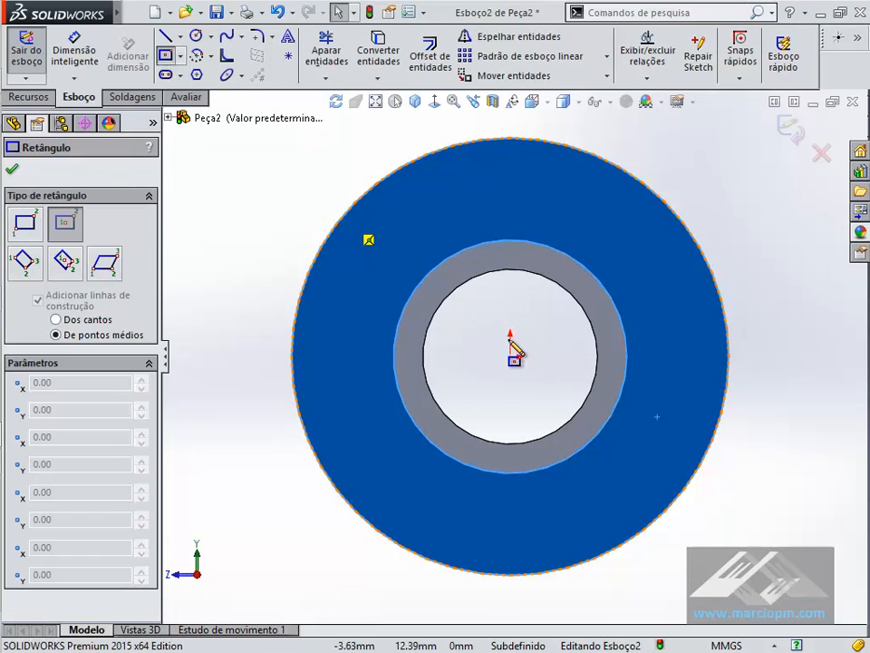
left_click(511, 356)
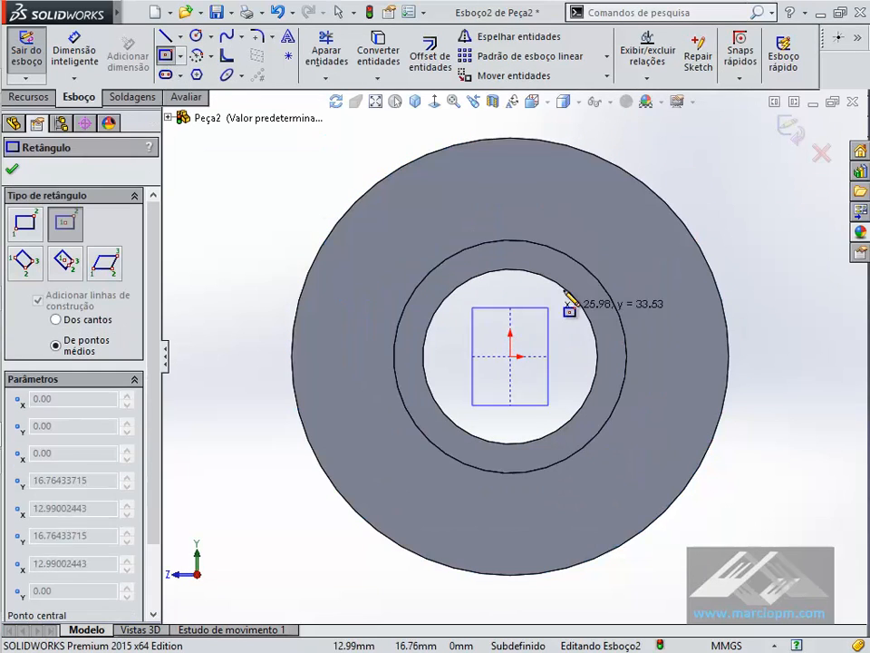
left_click(649, 230)
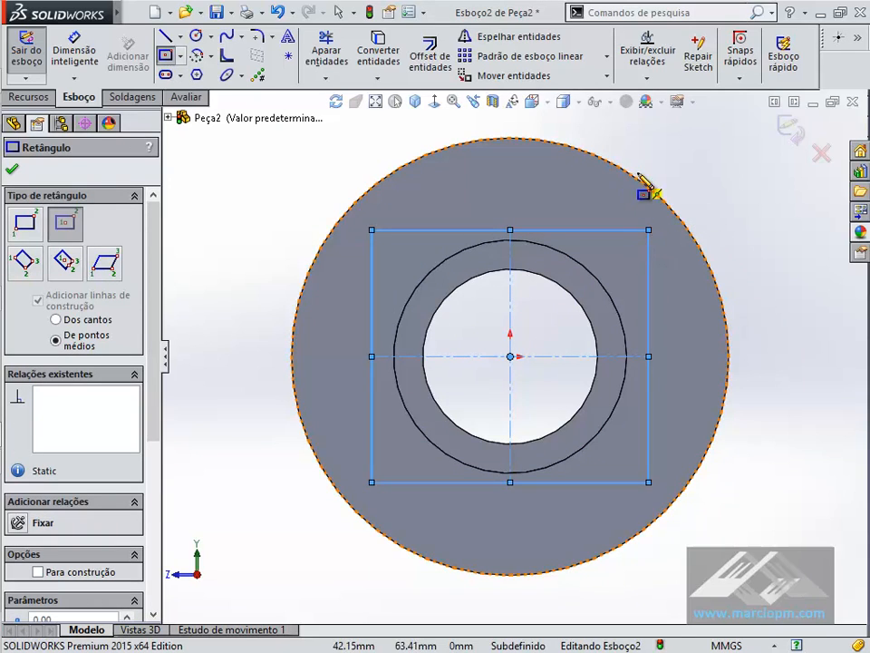
- Make two adjacent sides of the rectangle equal and check the square by resizing it from a corner
left_click(350, 15)
left_click_drag(713, 266, 620, 160)
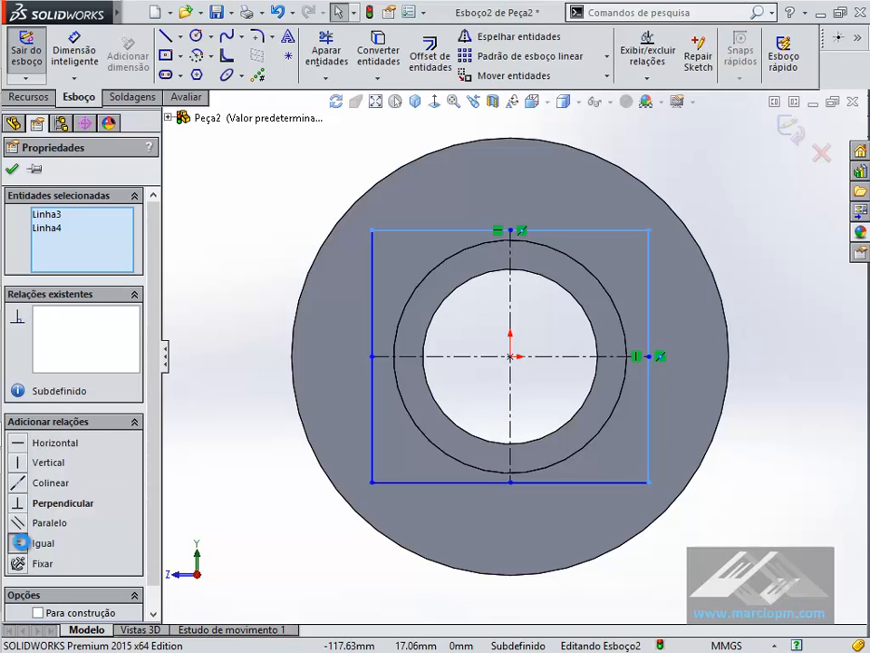
left_click(20, 542)
key("Escape")
left_click_drag(636, 268, 659, 299)
left_click(775, 292)
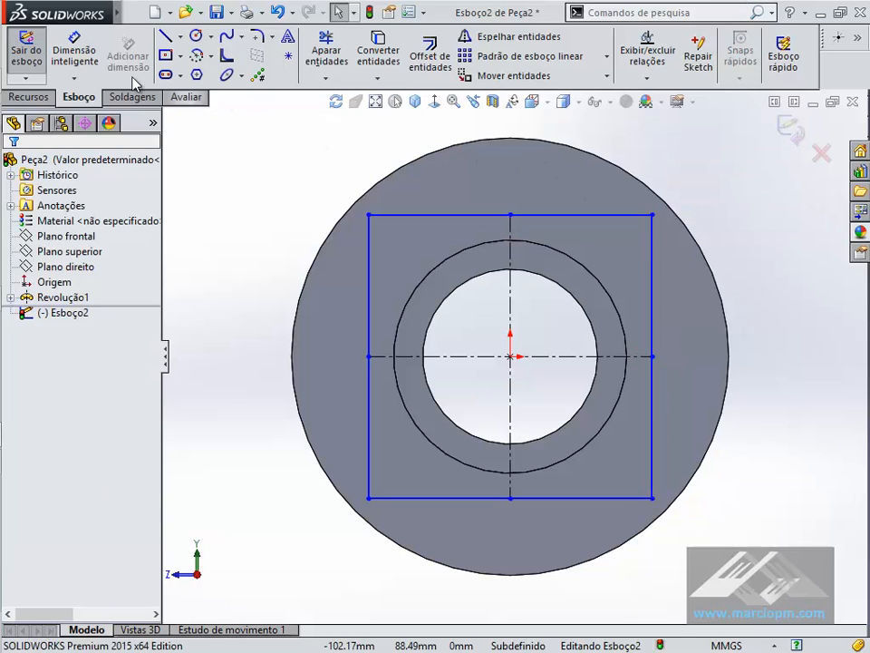
- Dimension the square's side as 100 mm
left_click(74, 50)
left_click(538, 214)
left_click(532, 186)
type("100")
key("Return")
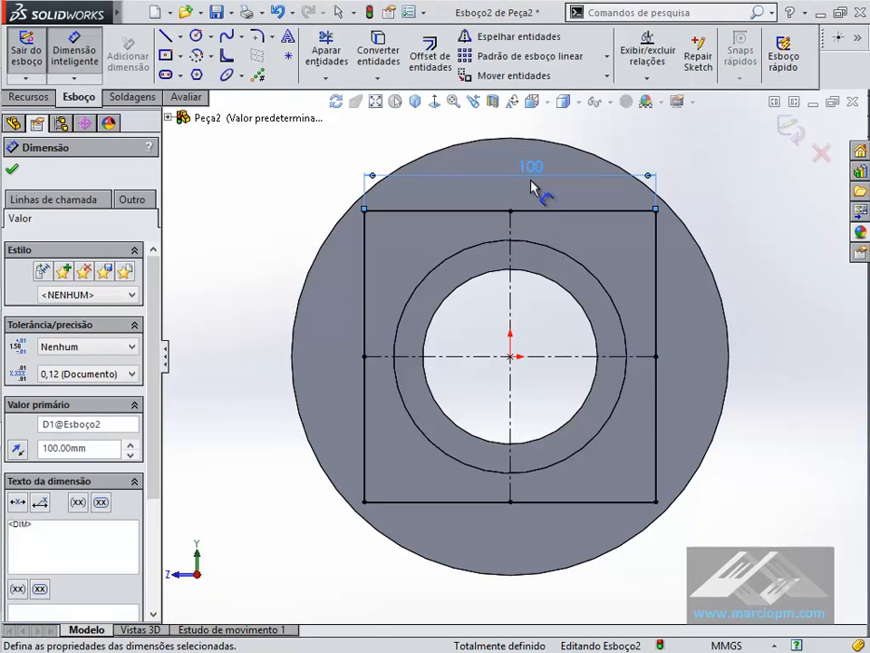
left_click(30, 98)
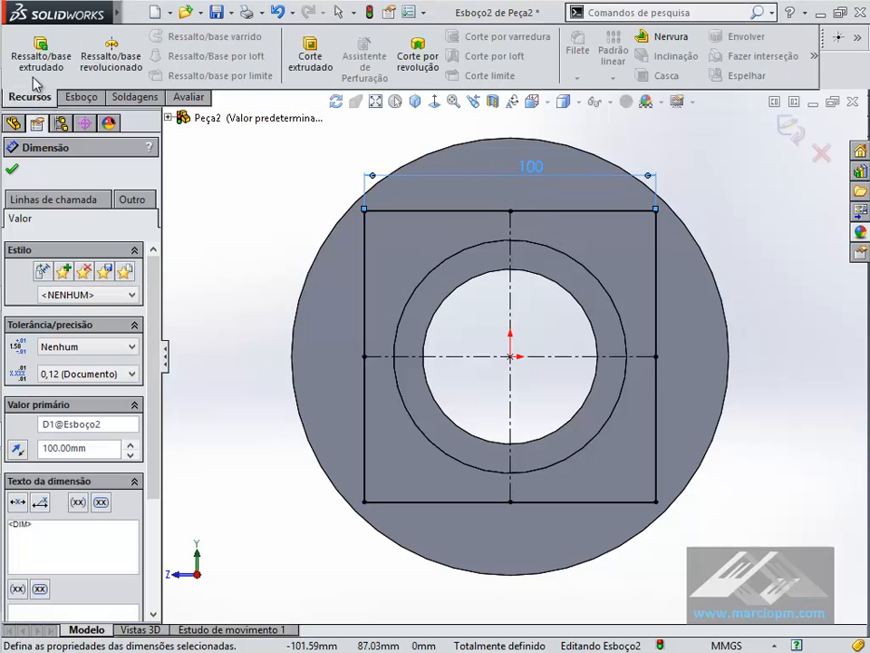
left_click(310, 53)
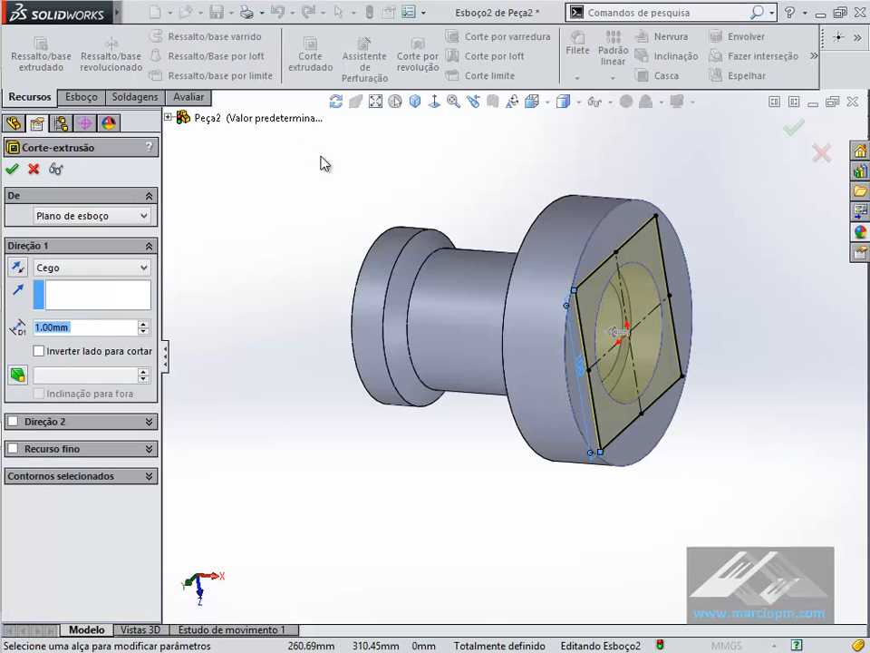
left_click(138, 273)
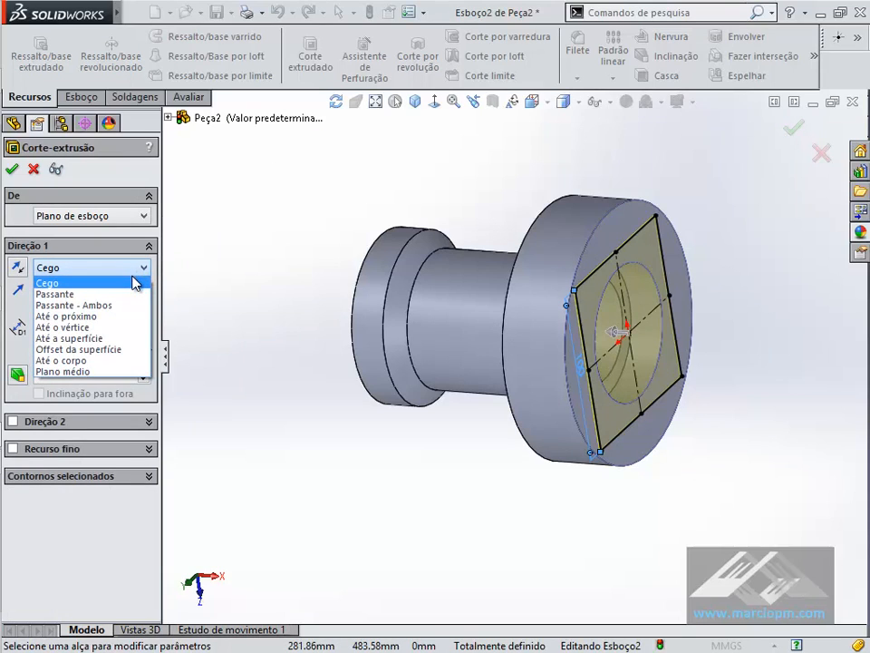
left_click(69, 329)
left_click(168, 119)
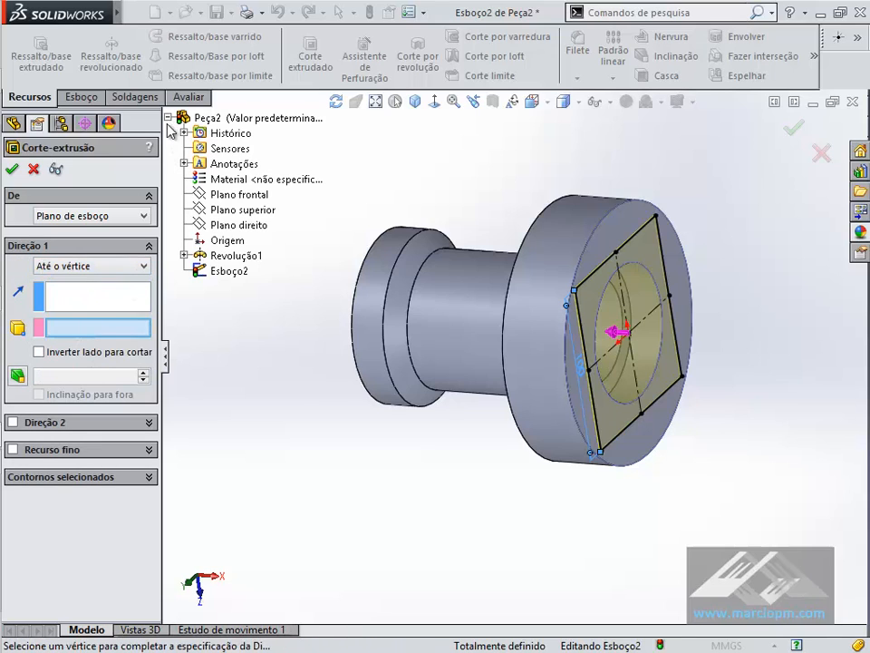
left_click(184, 256)
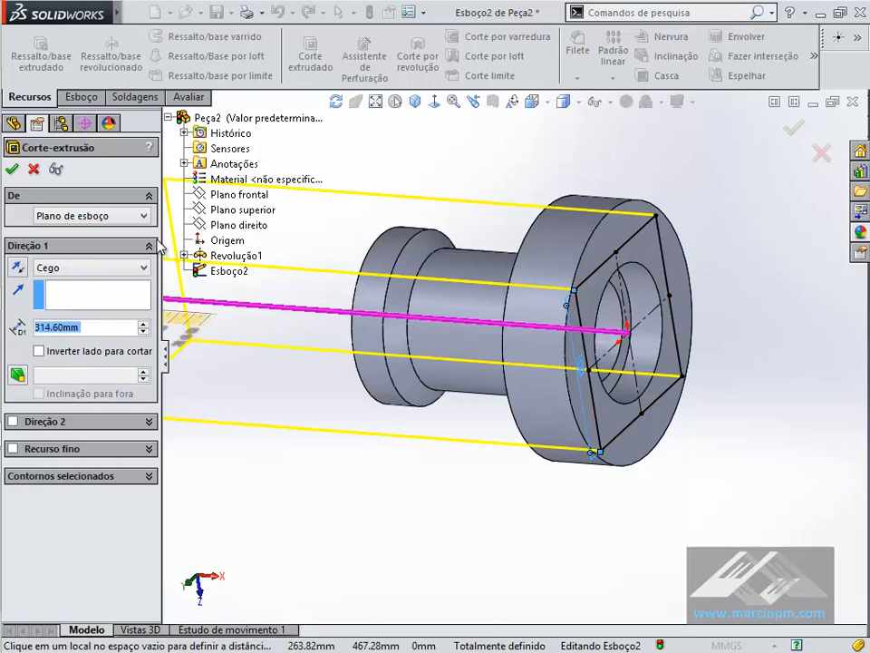
left_click(33, 170)
- Display the revolve's profile sketch over the model and select its 30 mm line along the flange's top
left_click(10, 298)
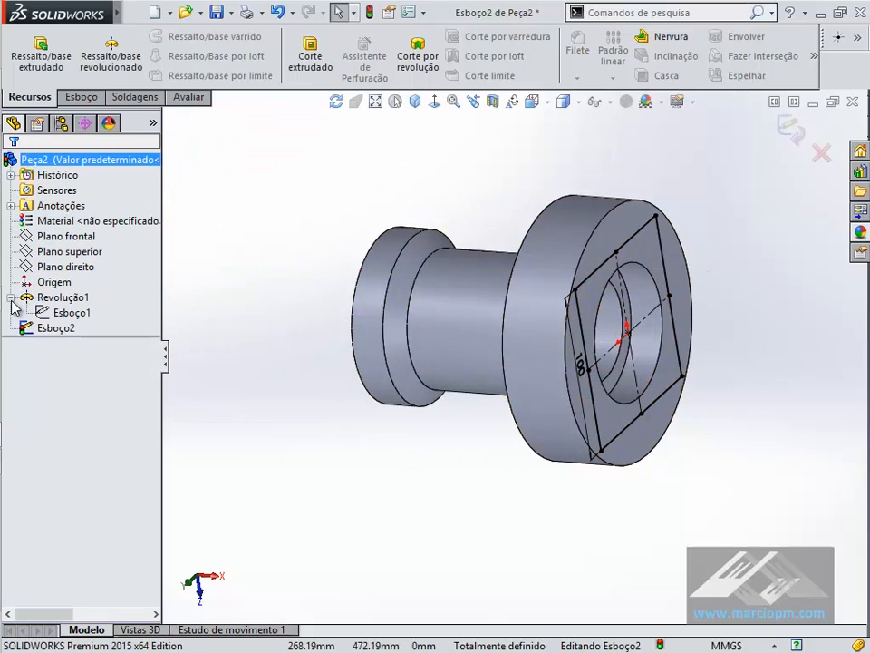
left_click(45, 311)
left_click(62, 290)
middle_click_drag(443, 206, 429, 207)
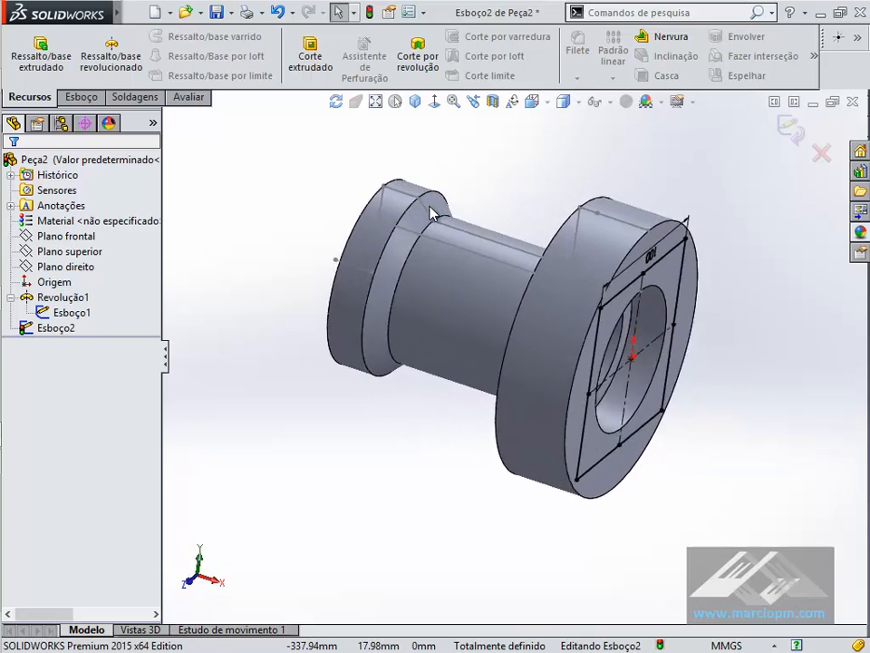
scroll(430, 208, "down", 5)
left_click(51, 314)
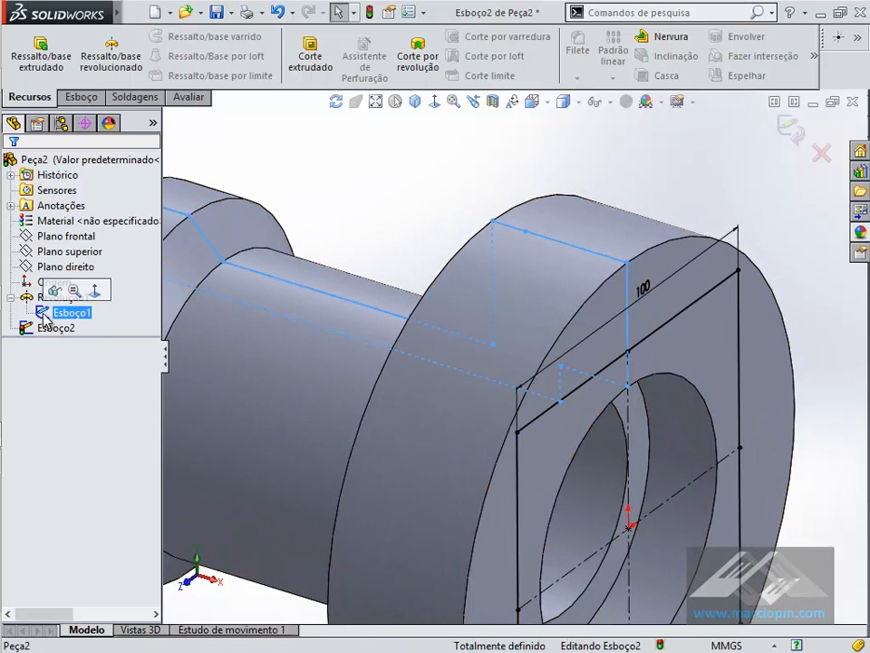
left_click(54, 300)
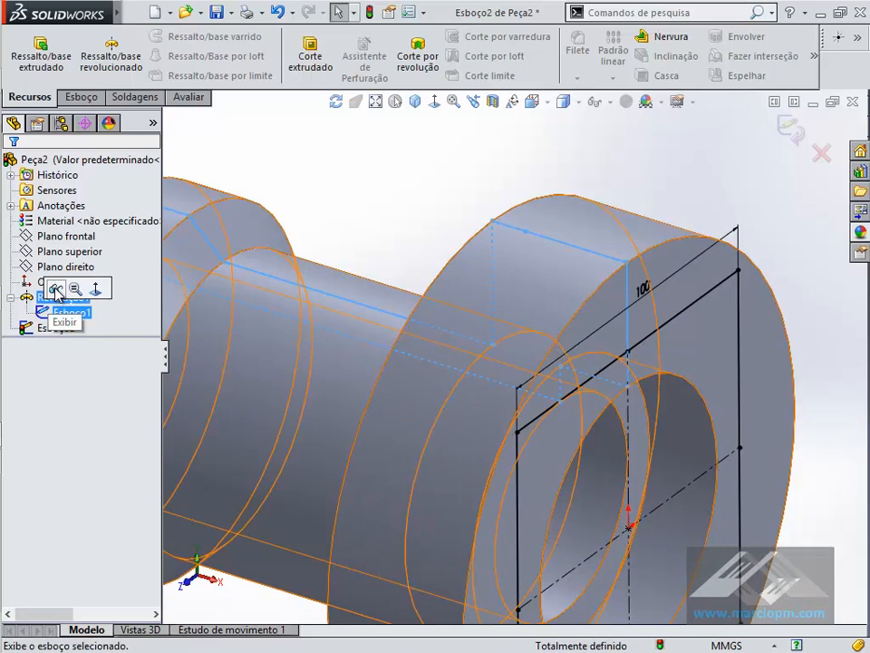
left_click(56, 290)
middle_click_drag(417, 179, 415, 172)
left_click(61, 297)
middle_click_drag(335, 218, 622, 184)
left_click(623, 184)
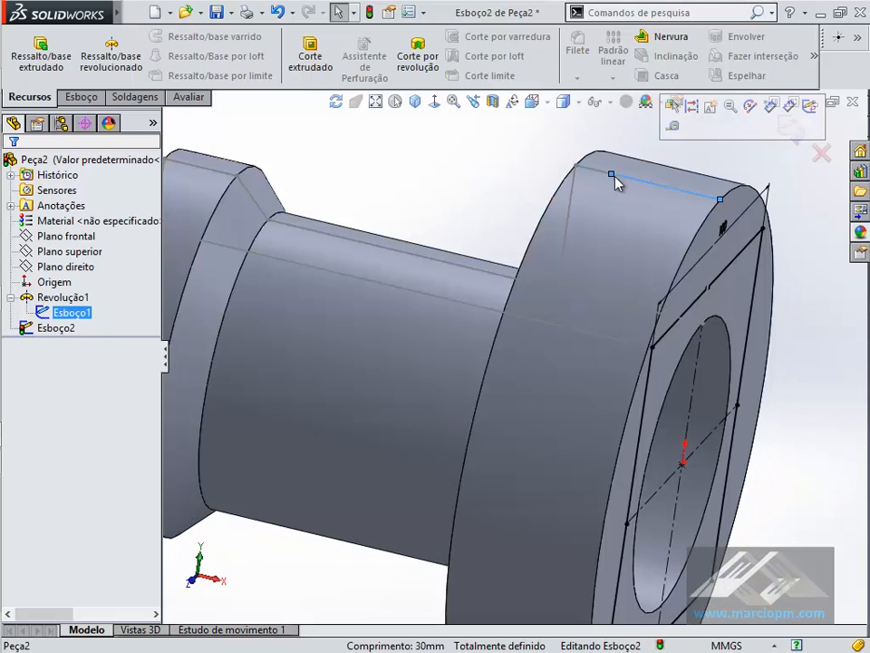
- Select the profile's 10 mm flange line and its endpoint shared with the 30 mm line, and compare them with the PDF drawing
left_click(604, 176)
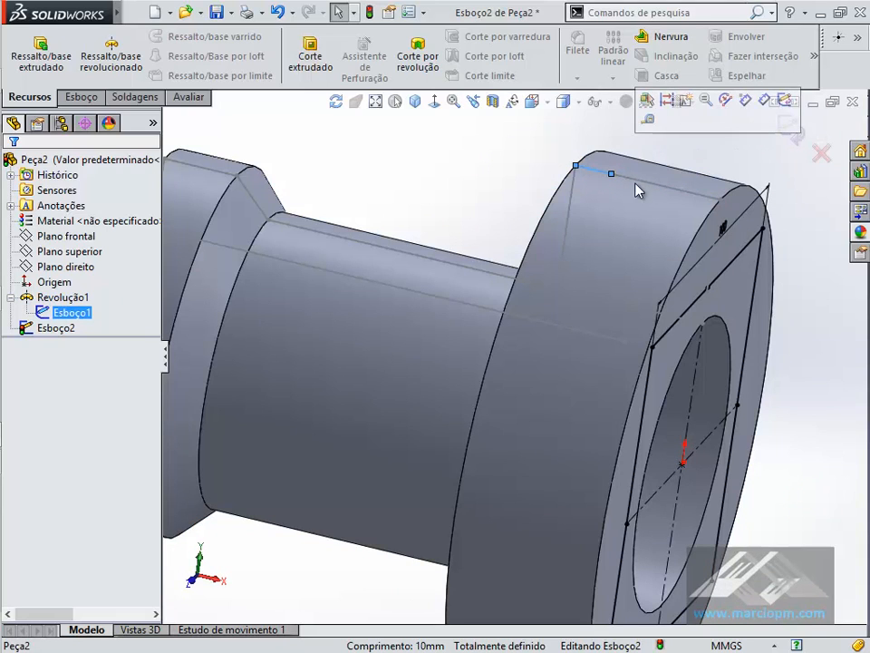
left_click(612, 176)
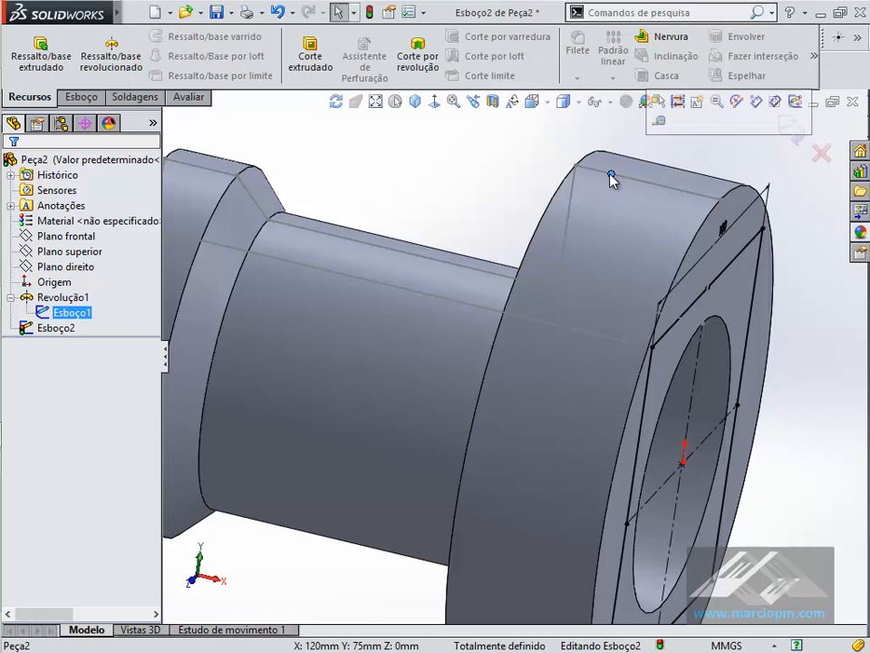
key("alt+Tab")
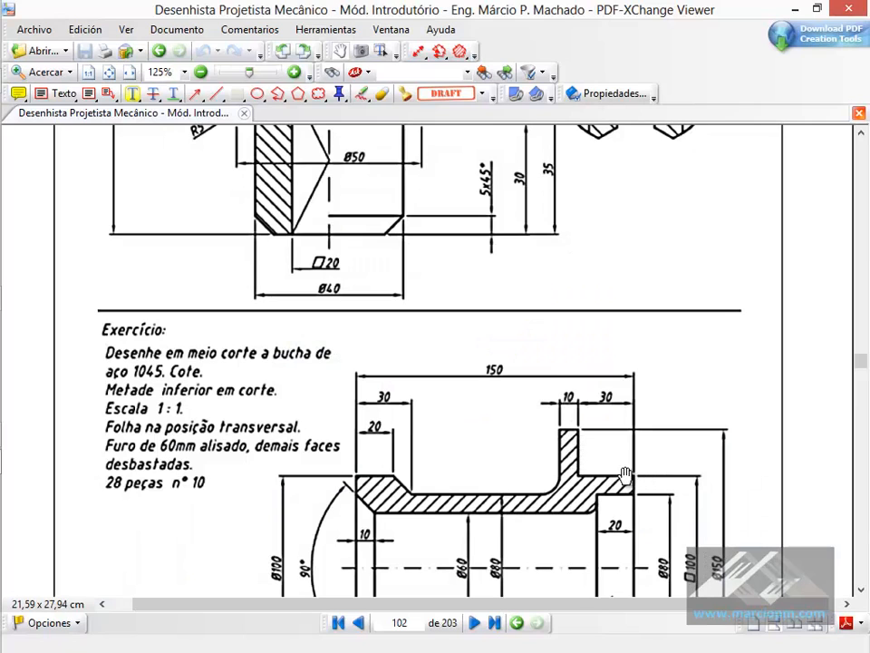
key("alt+Tab")
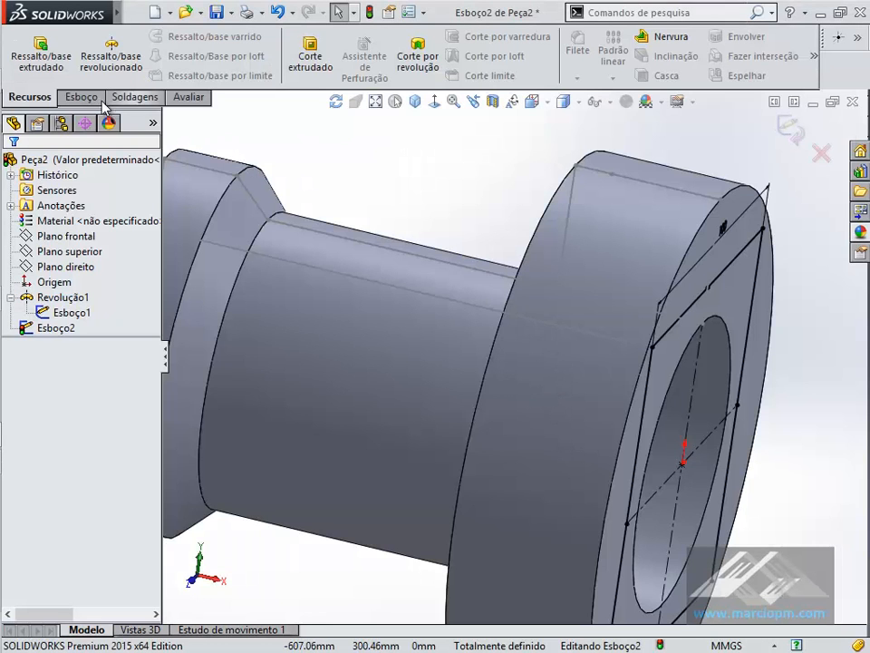
- Extrude-cut the 100 mm square up to the vertex between the profile's 10 mm and 30 mm lines, removing the material outside the square
left_click(310, 57)
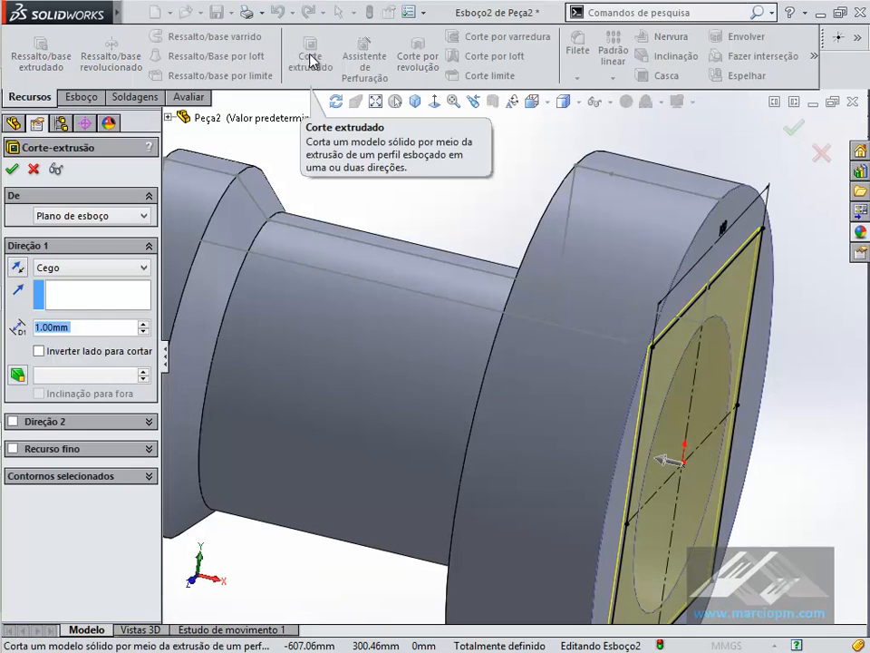
left_click(114, 268)
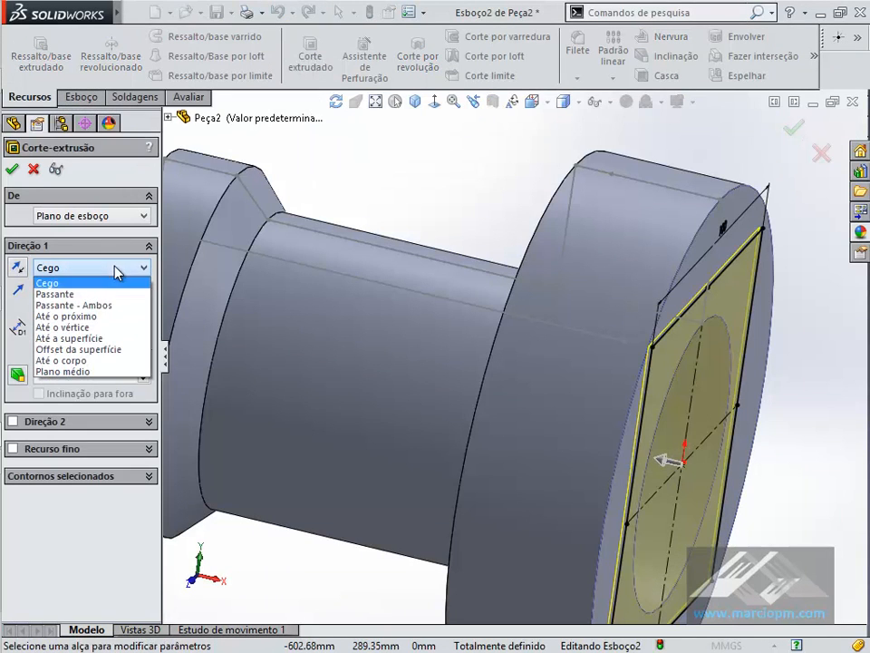
left_click(112, 327)
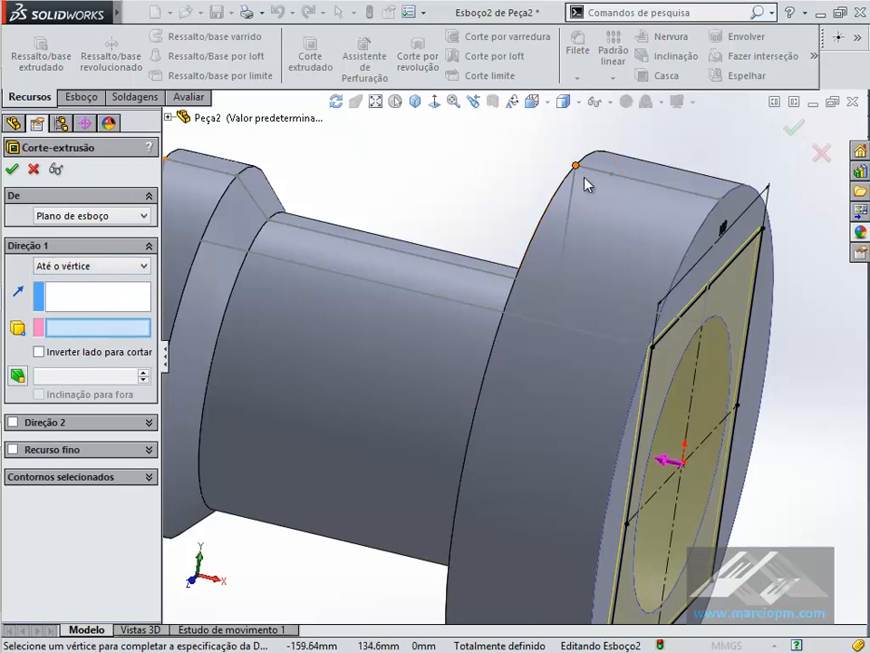
left_click(613, 175)
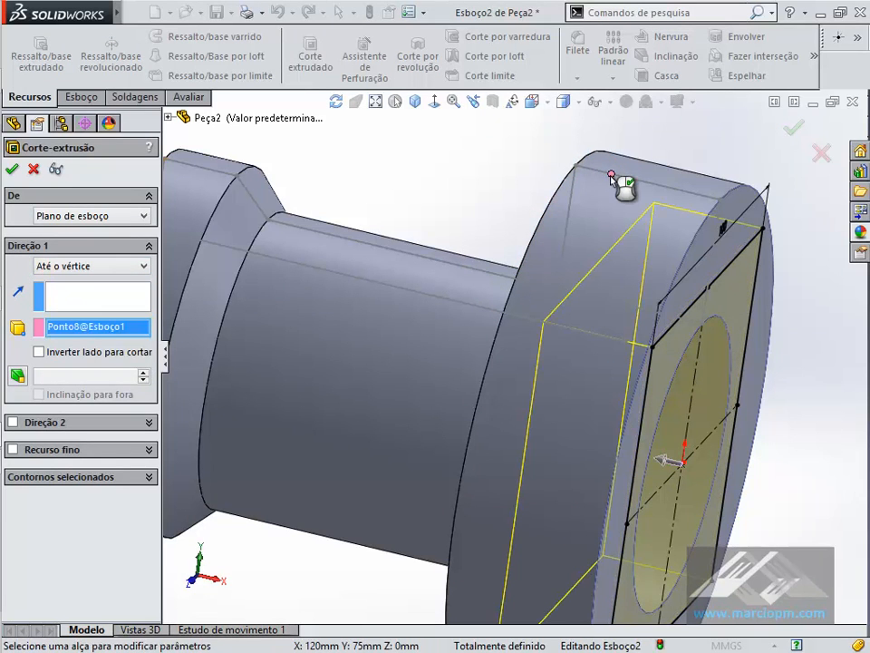
mouse_move(539, 175)
middle_mouse_down()
mouse_move(544, 182)
mouse_move(525, 184)
mouse_move(528, 193)
mouse_move(468, 188)
middle_mouse_up()
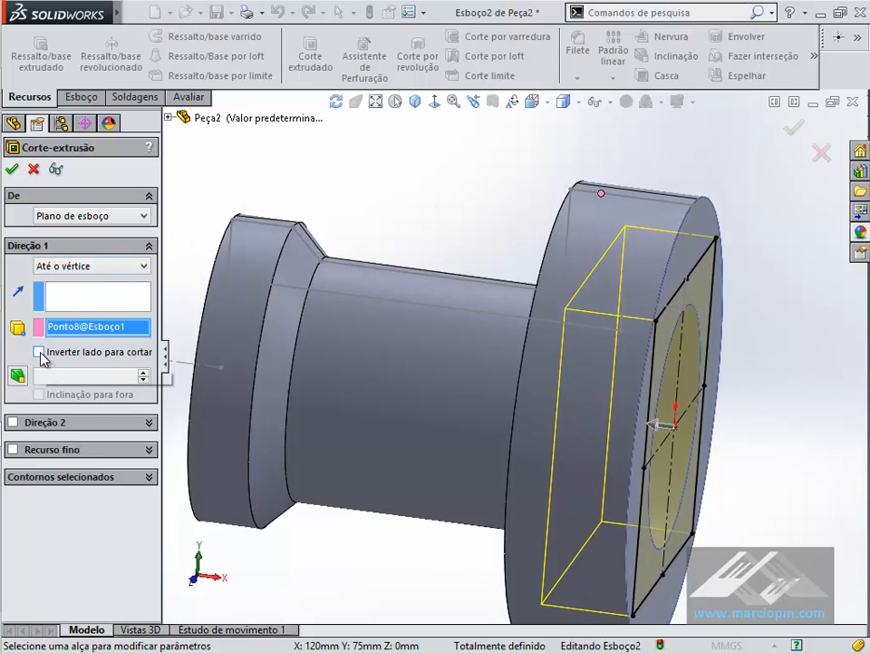
mouse_move(699, 299)
middle_mouse_down()
mouse_move(604, 442)
mouse_move(696, 317)
middle_mouse_up()
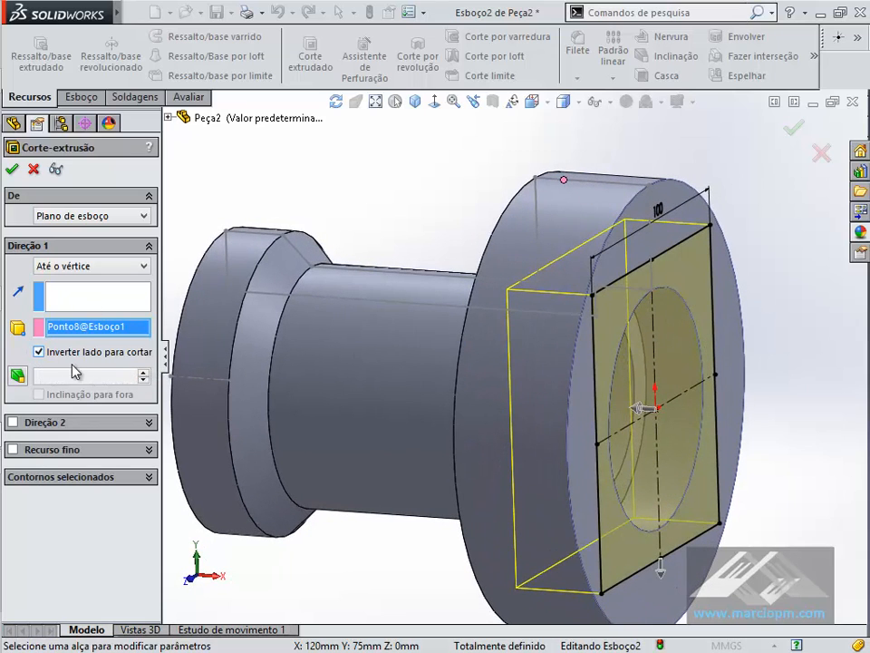
left_click(661, 571)
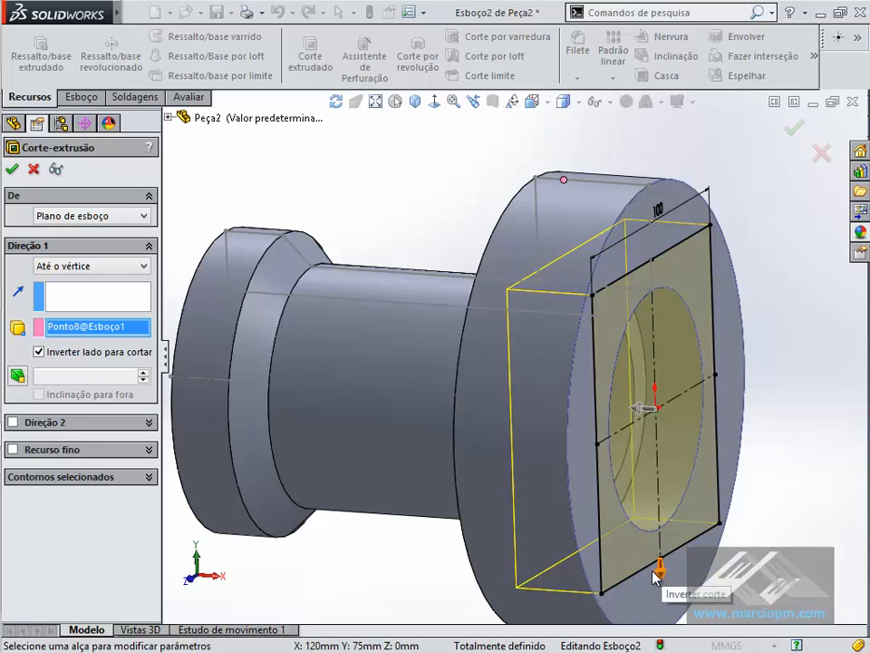
left_click(12, 172)
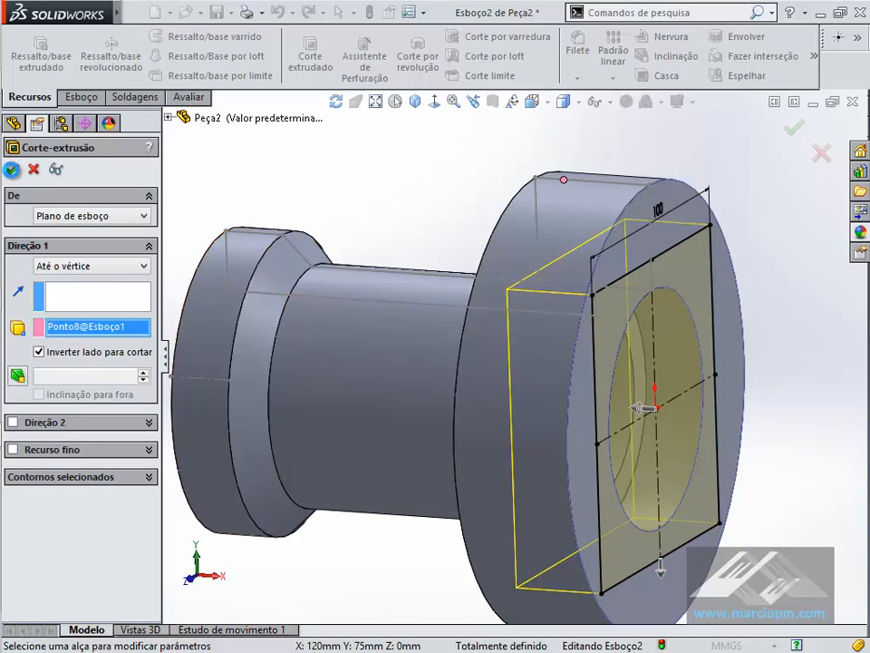
- Examine the cut square end from several angles together with the dimensions of the revolve's profile sketch
middle_click_drag(406, 164, 407, 164)
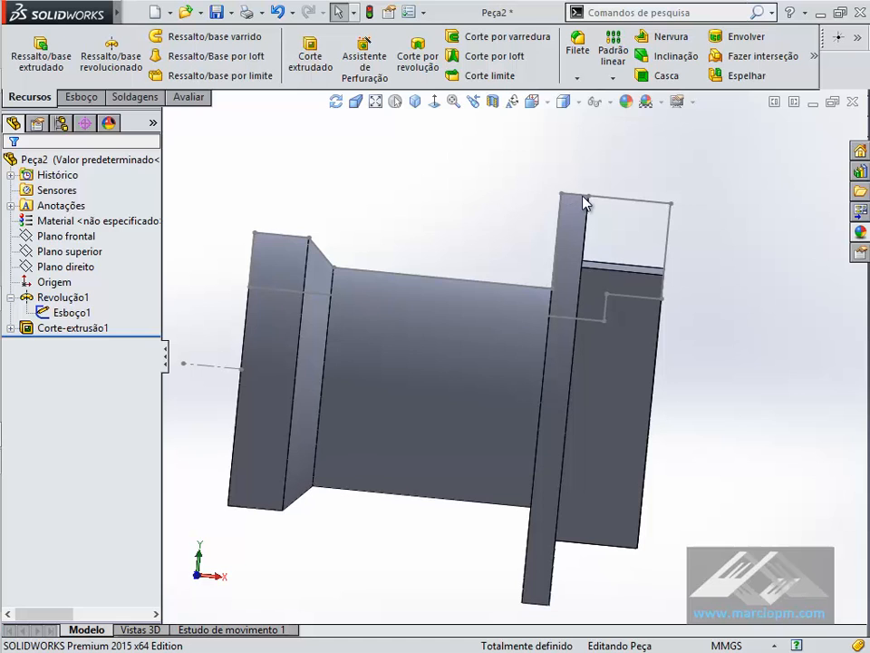
middle_click_drag(593, 196, 342, 213)
left_click(27, 330)
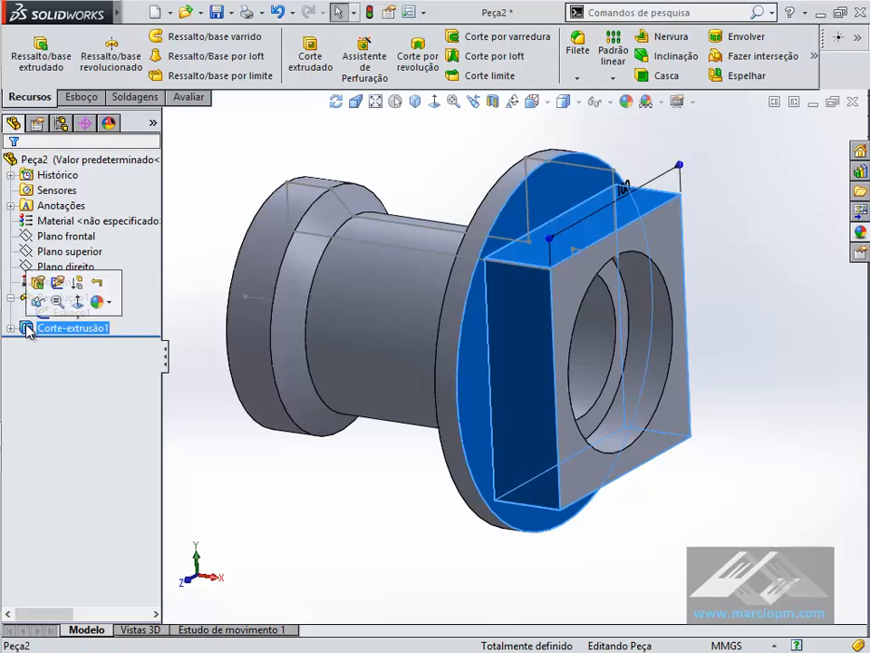
left_click(55, 312)
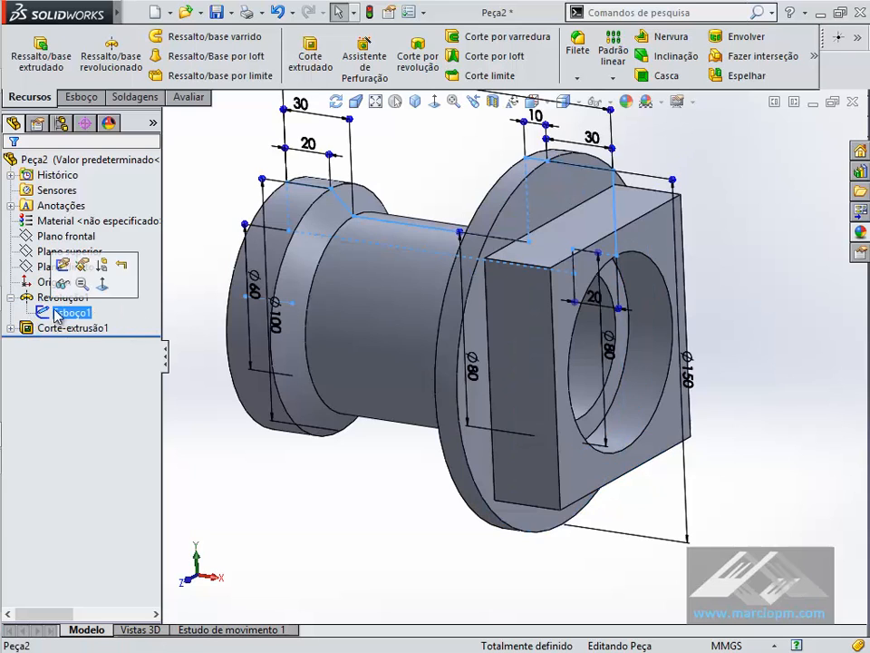
scroll(500, 304, "up", 3)
mouse_move(337, 223)
middle_mouse_down()
mouse_move(370, 211)
mouse_move(362, 231)
mouse_move(550, 243)
middle_mouse_up()
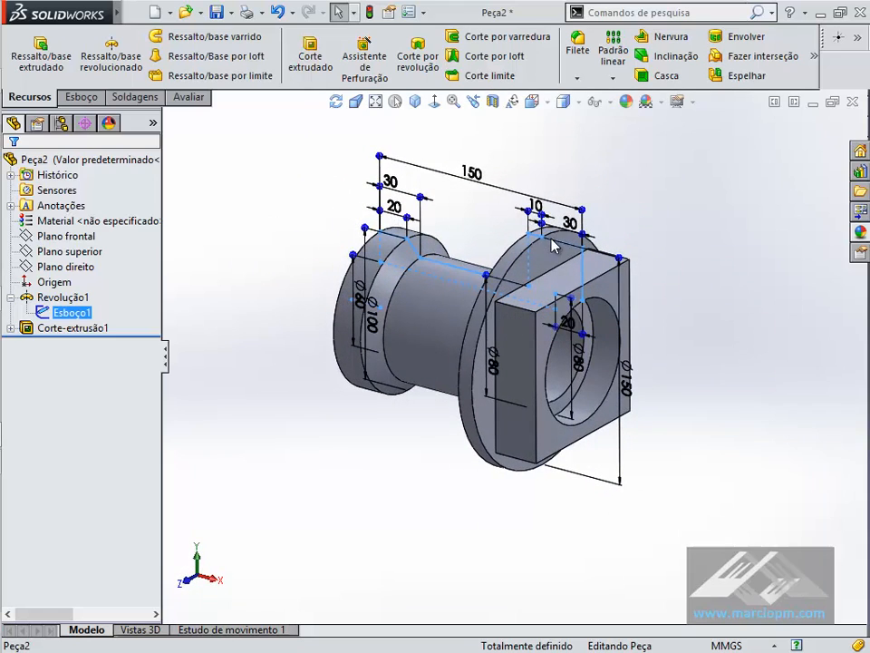
left_click(729, 297)
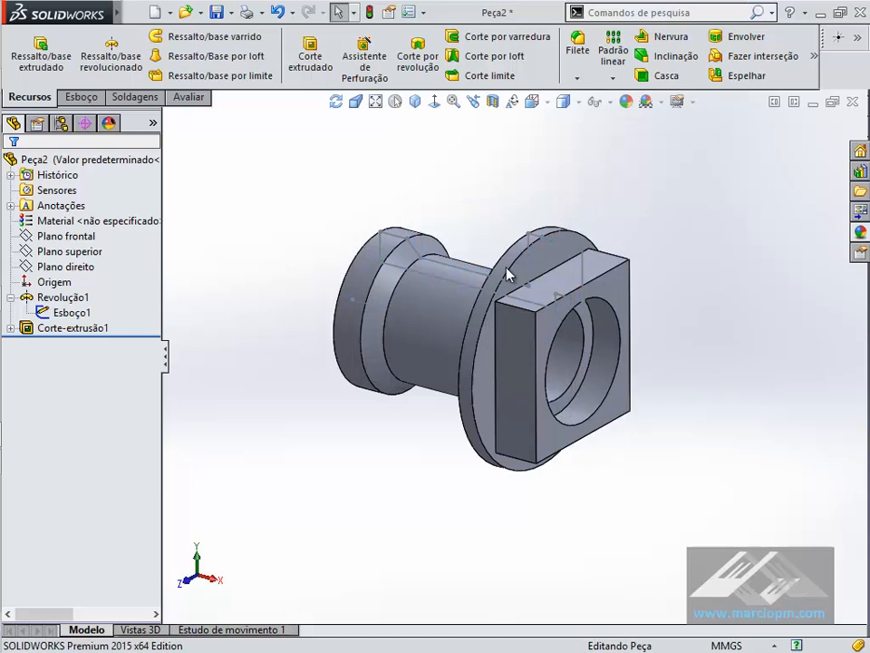
- Edit the revolve's profile sketch, set the square end's 30 mm length to 50 mm, and exit to inspect the rebuilt part
left_click(557, 243)
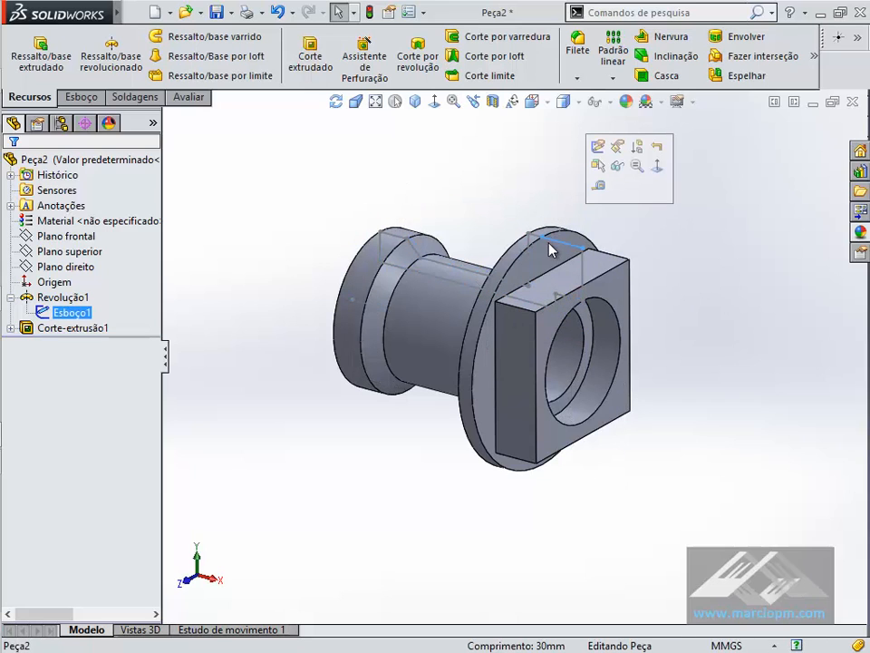
double_click(558, 242)
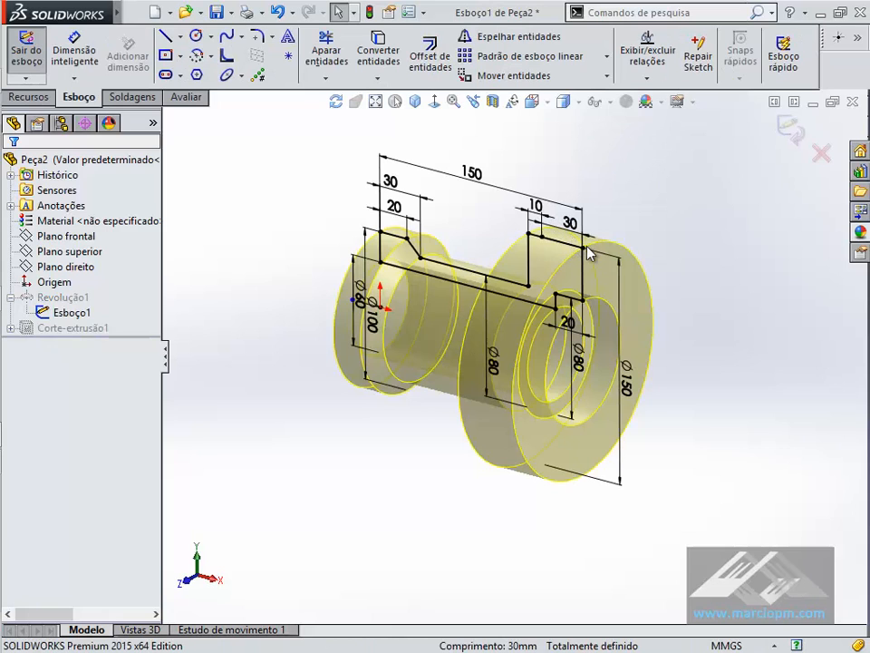
double_click(570, 224)
type("50")
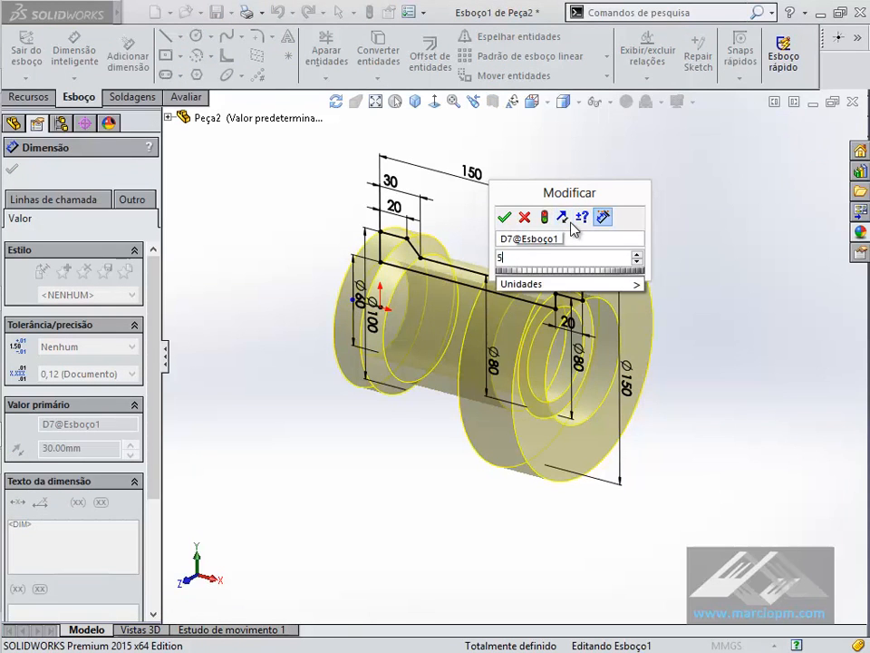
key("Return")
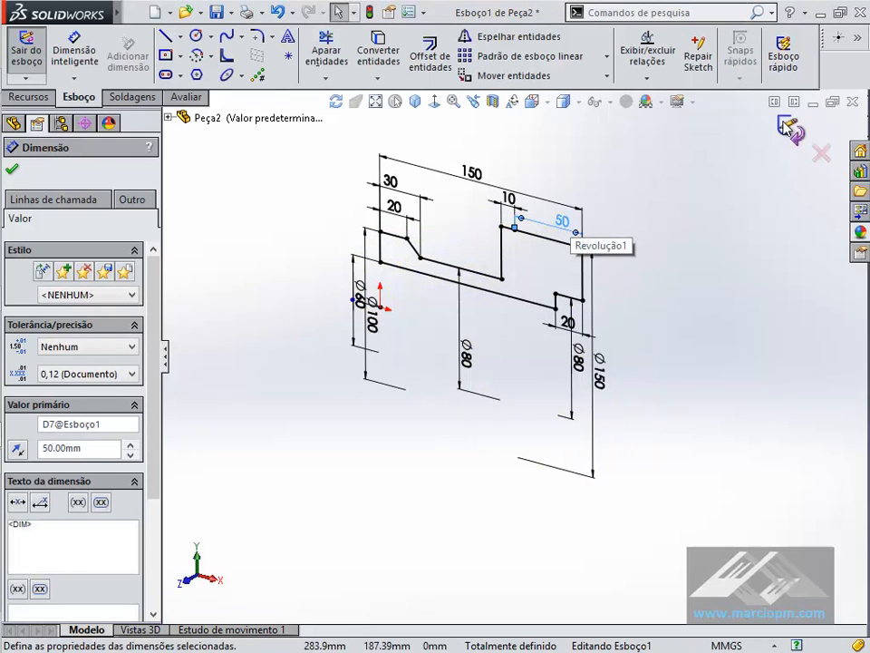
left_click(790, 132)
key("ctrl+1")
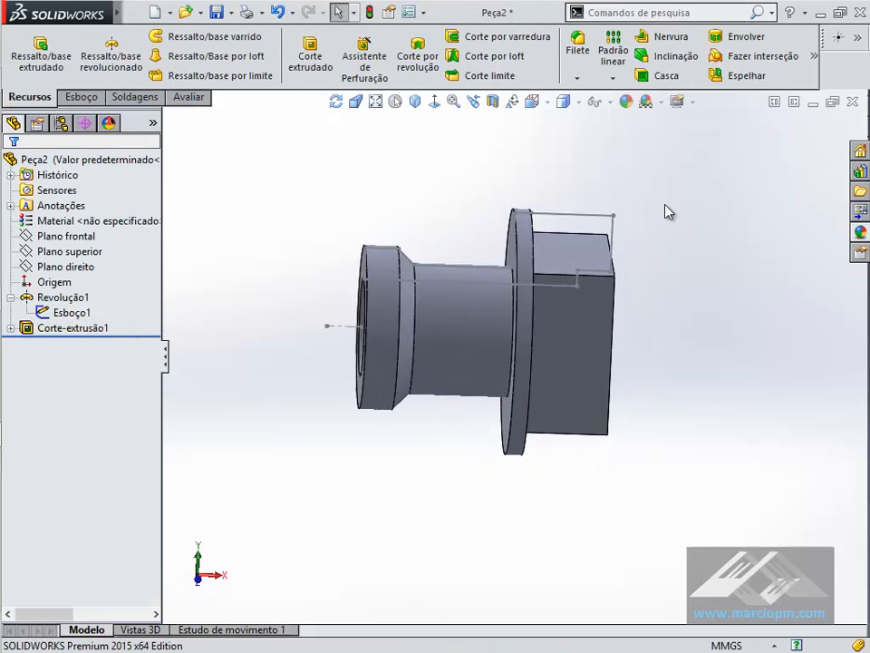
- Edit the profile sketch again, set the square end's length to 30 mm, and exit the sketch
double_click(545, 211)
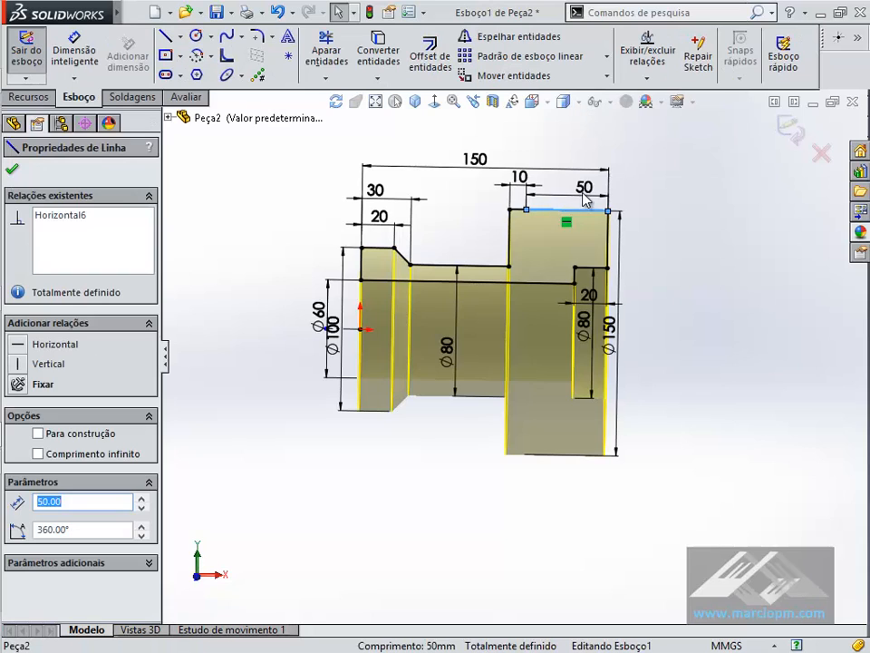
left_click(583, 186)
double_click(587, 188)
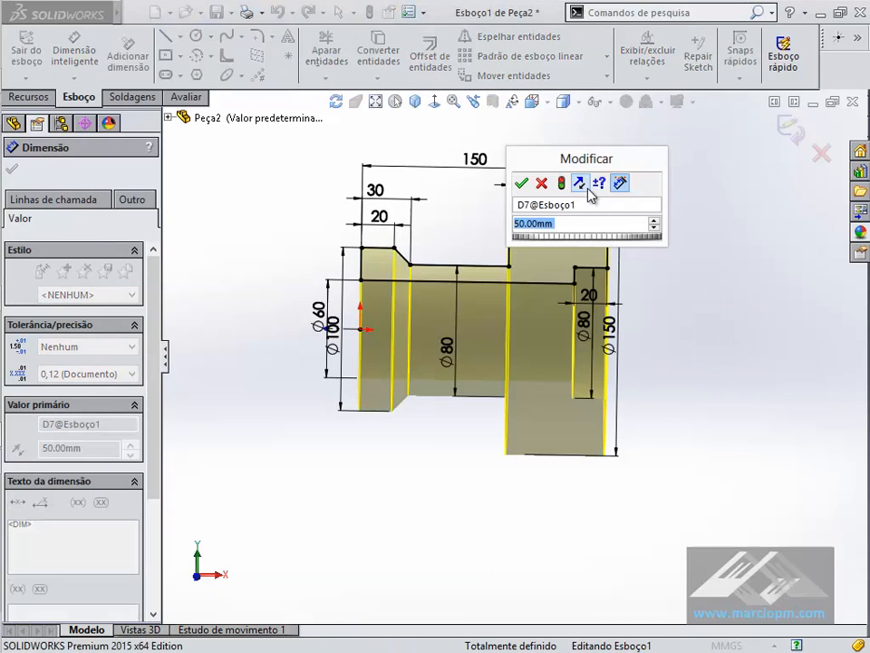
key("Return")
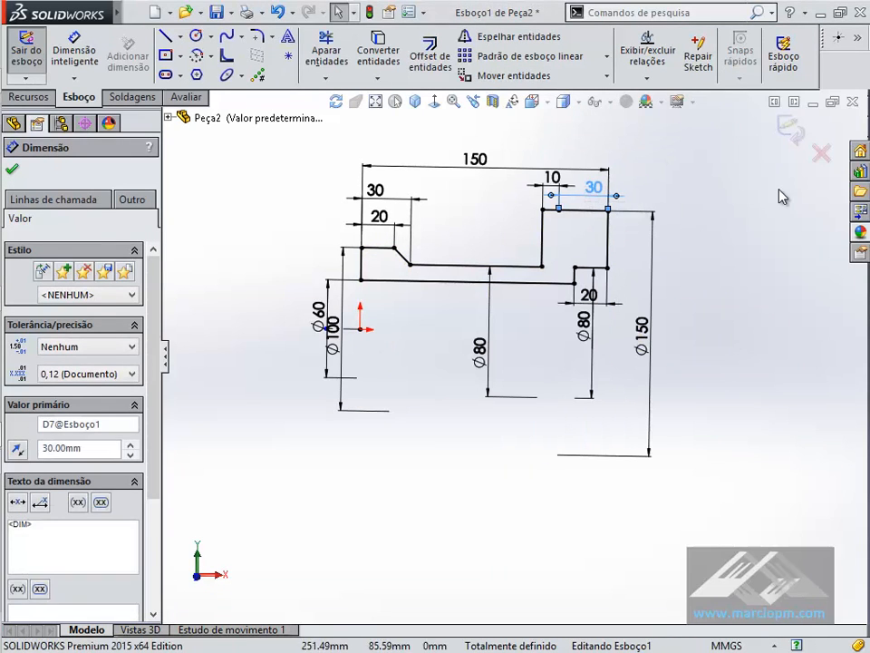
left_click(780, 189)
left_click(792, 133)
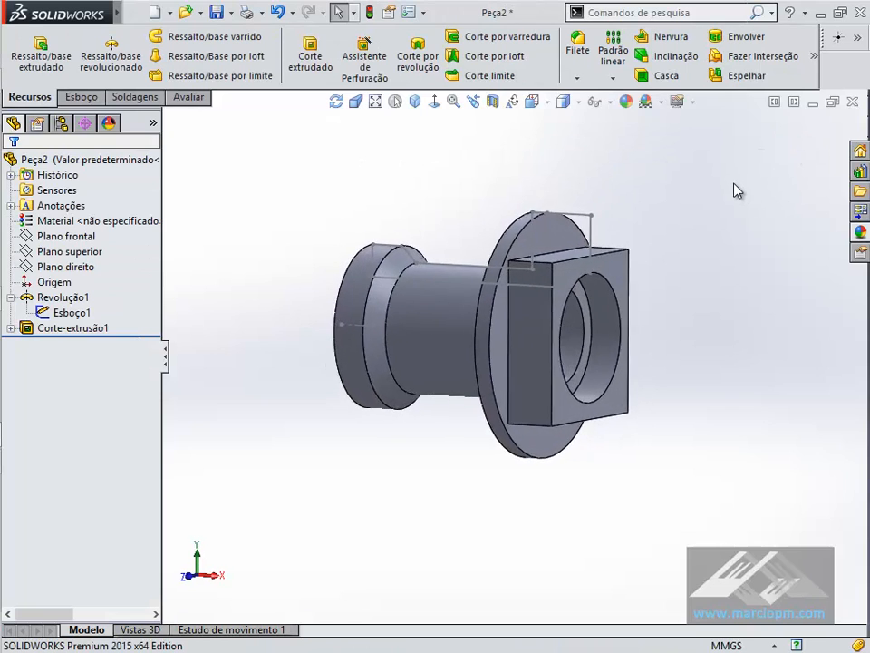
- Hide the revolve's profile sketch and show the part in isometric view
left_click(596, 205)
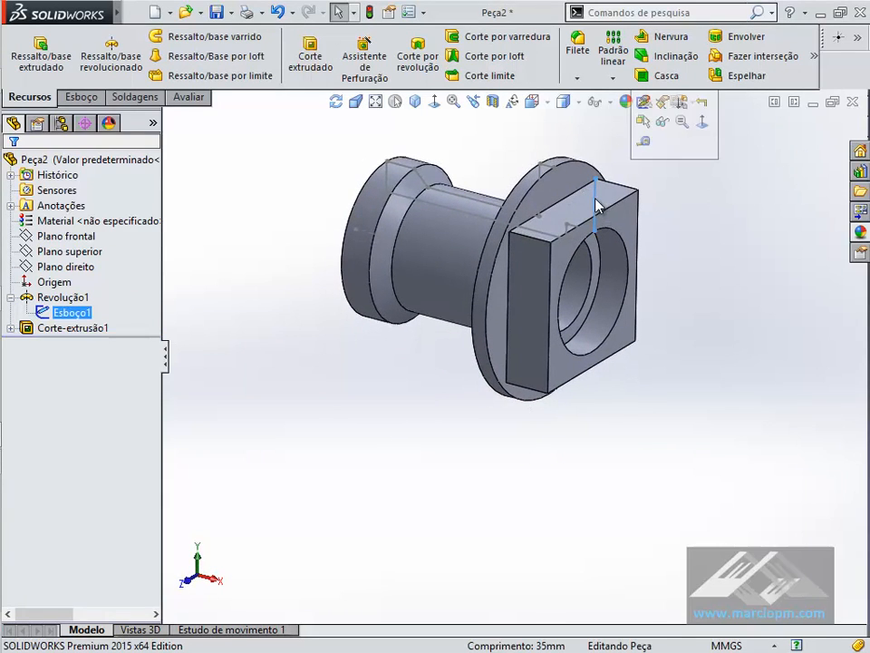
left_click(662, 121)
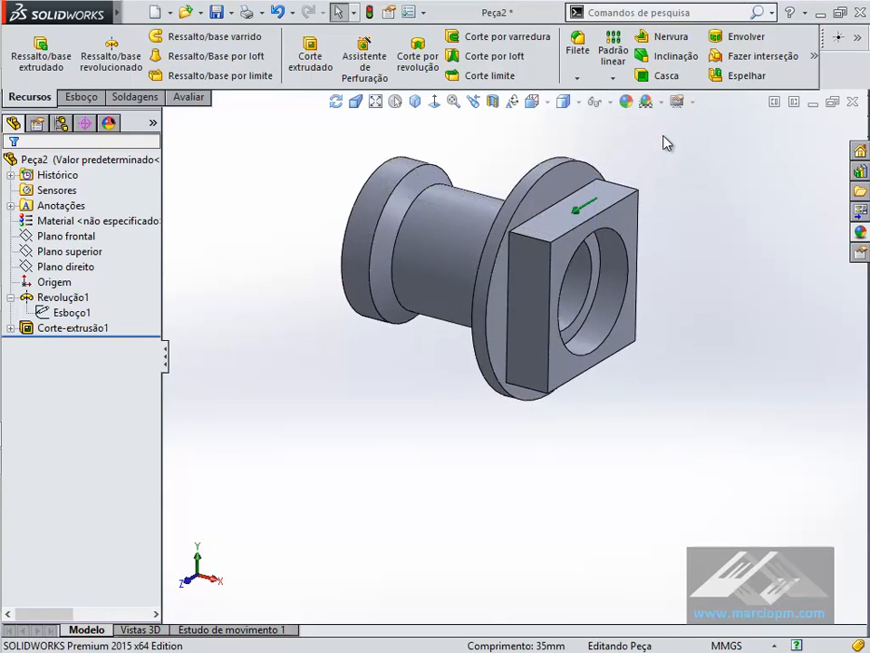
middle_click_drag(678, 167, 678, 167, "ctrl")
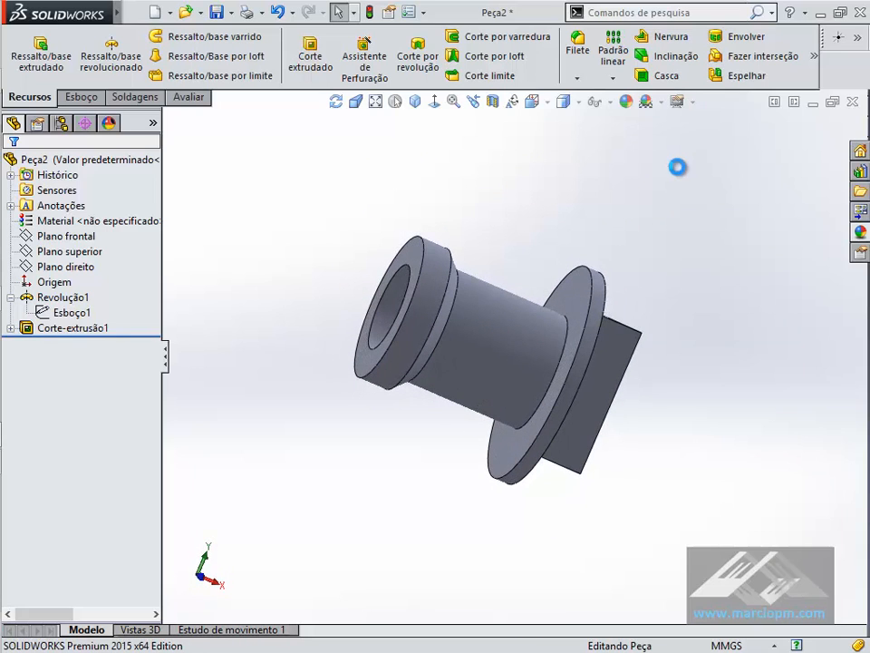
left_click(567, 105)
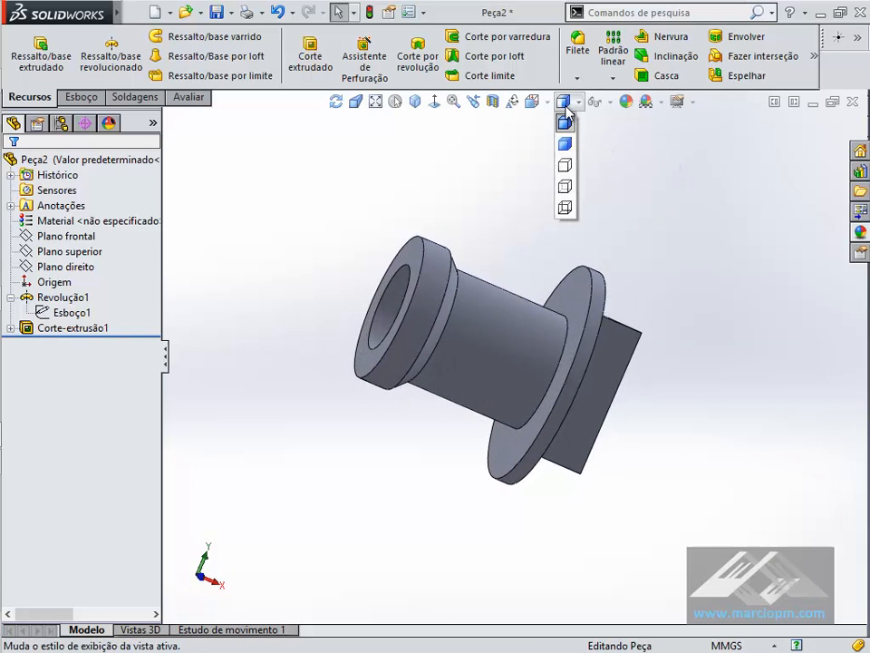
left_click(548, 103)
left_click(532, 102)
left_click(619, 144)
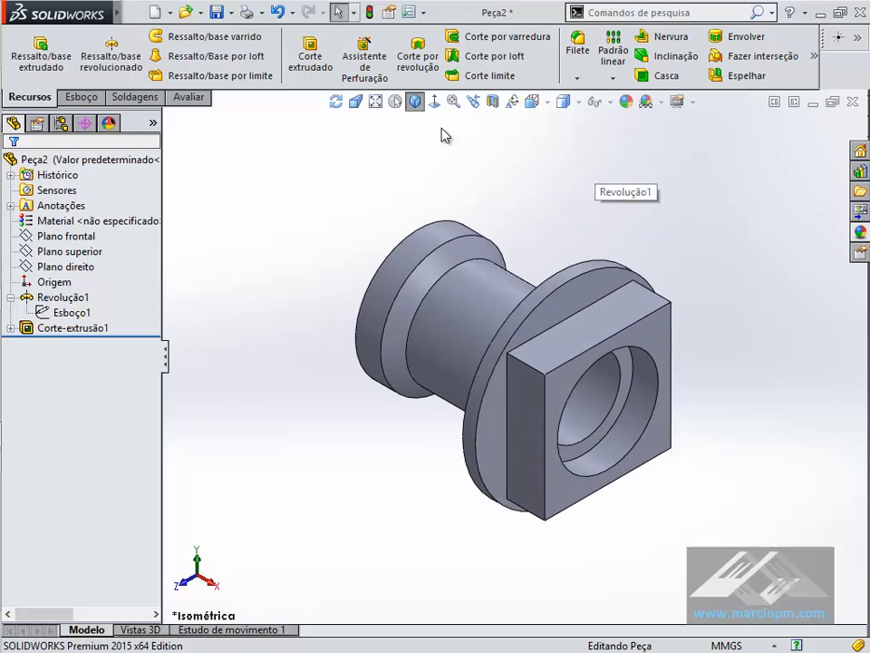
- Save the part in the Exercícios folder as 03EXERCÍCIO2_PÁG102.SLDPRT, replacing the existing file of that name
key("ctrl+s")
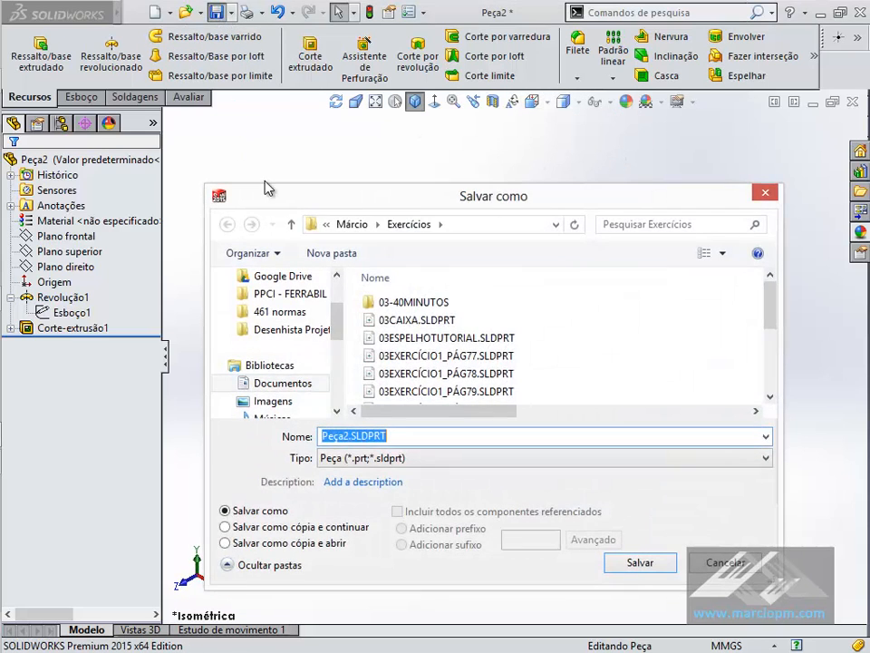
scroll(777, 322, "down", 2)
left_click(507, 381)
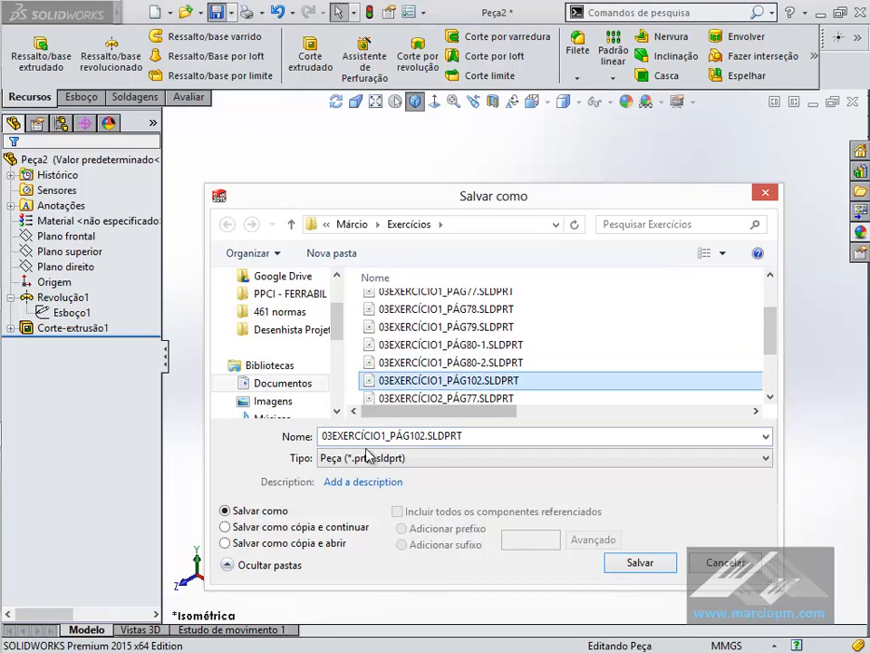
double_click(385, 437)
left_click(390, 443)
key("BackSpace")
type("2")
left_click(646, 562)
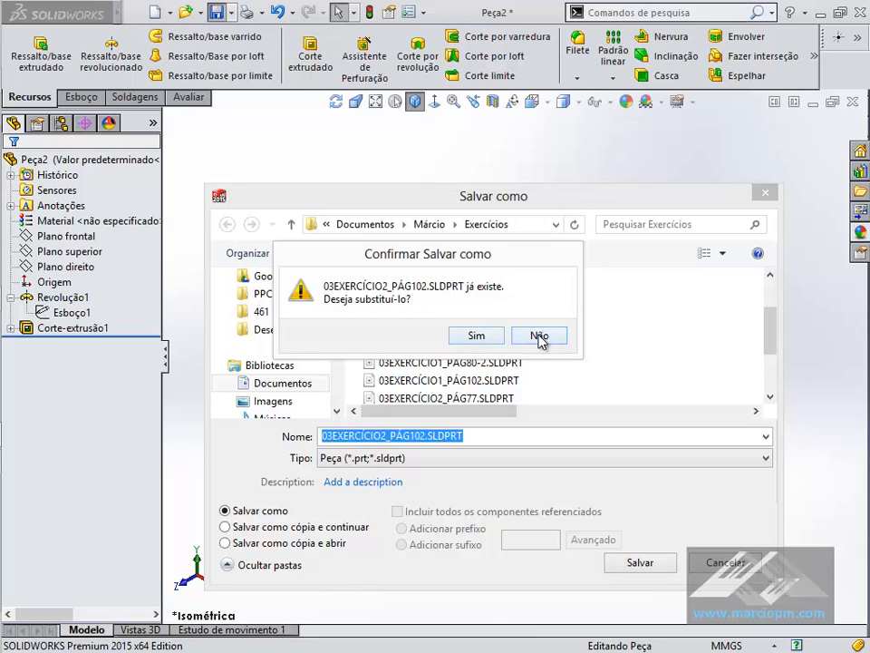
left_click(539, 336)
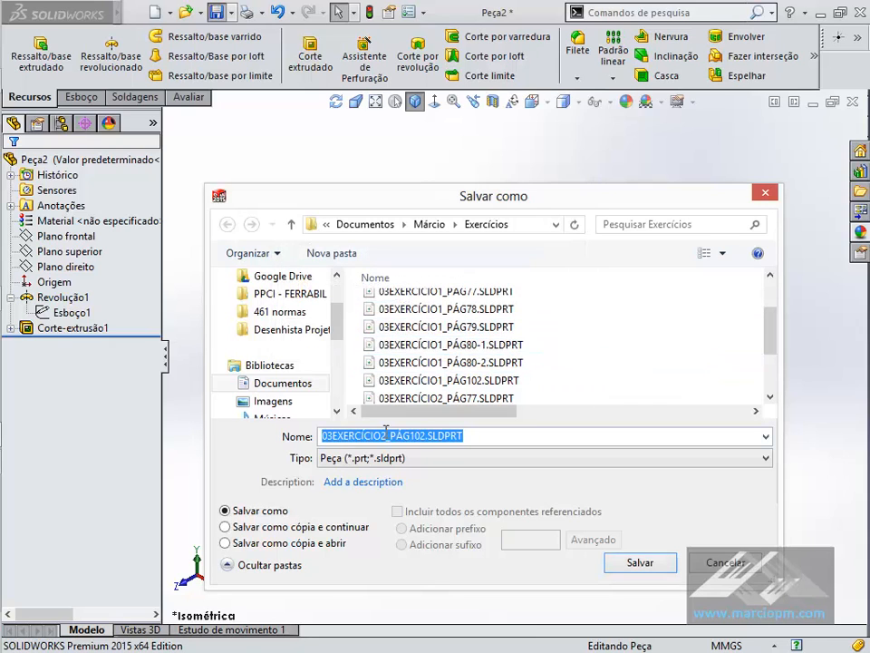
left_click_drag(767, 345, 773, 390)
left_click(499, 397)
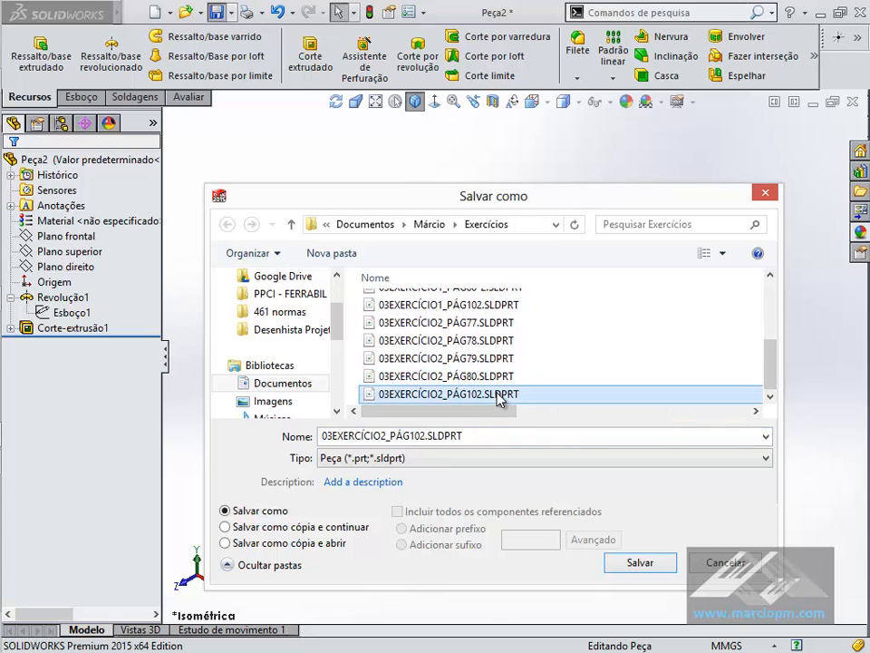
left_click(640, 563)
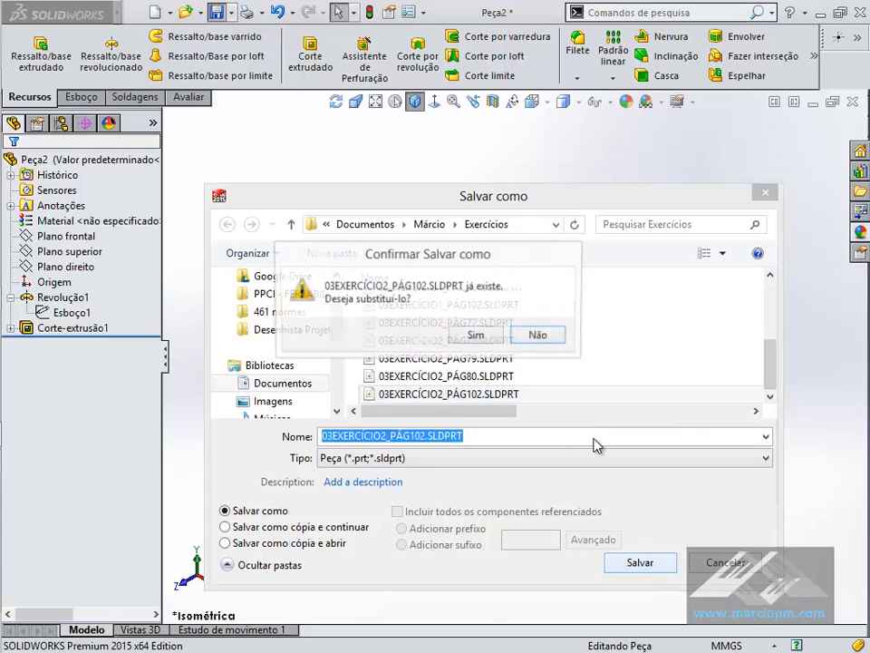
left_click(480, 333)
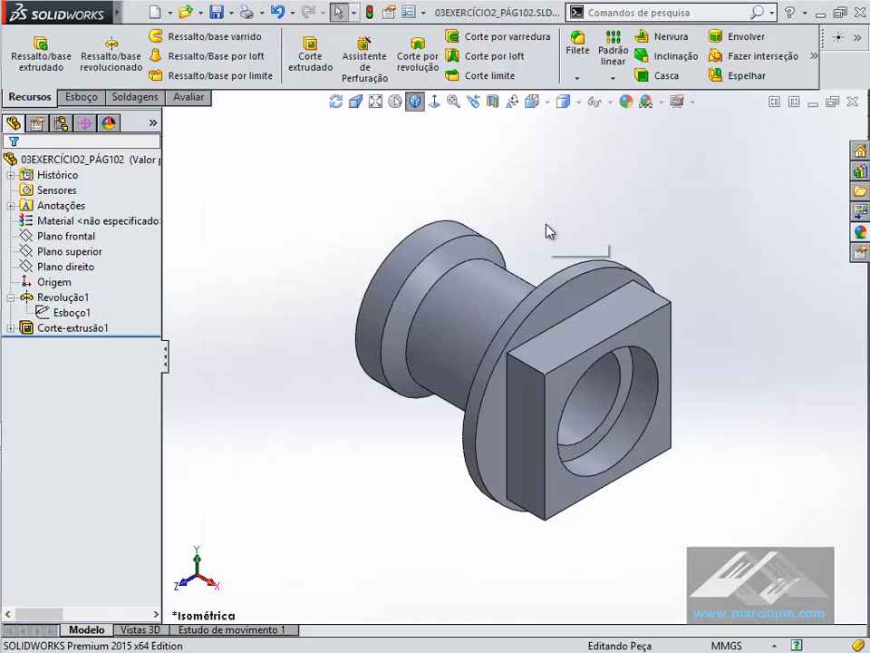
- Examine the dimensions of the revolve's profile sketch and the extruded cut's sketch while viewing the part from several angles
middle_click_drag(546, 224, 491, 210)
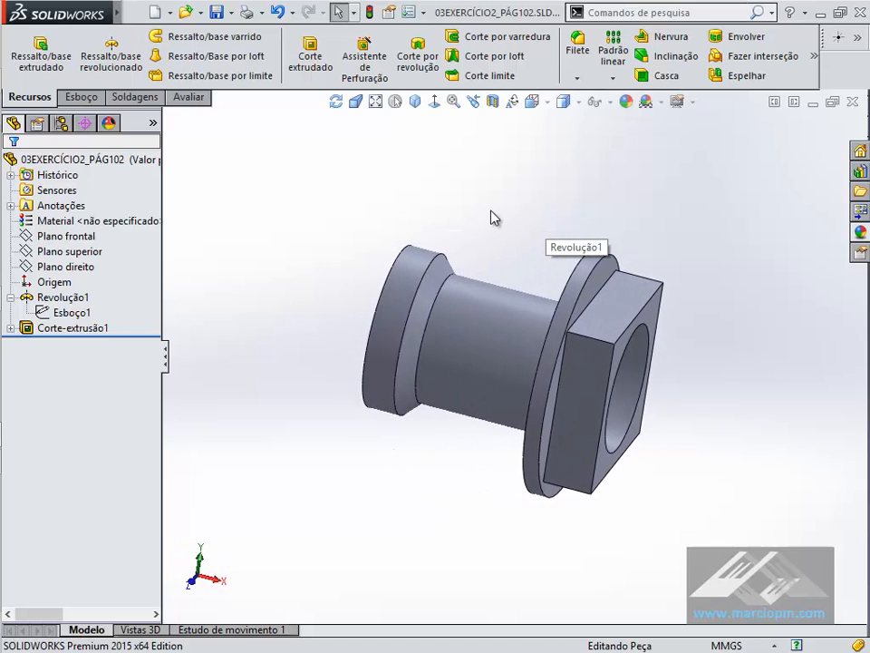
left_click(10, 327)
left_click(30, 300)
left_click(68, 312)
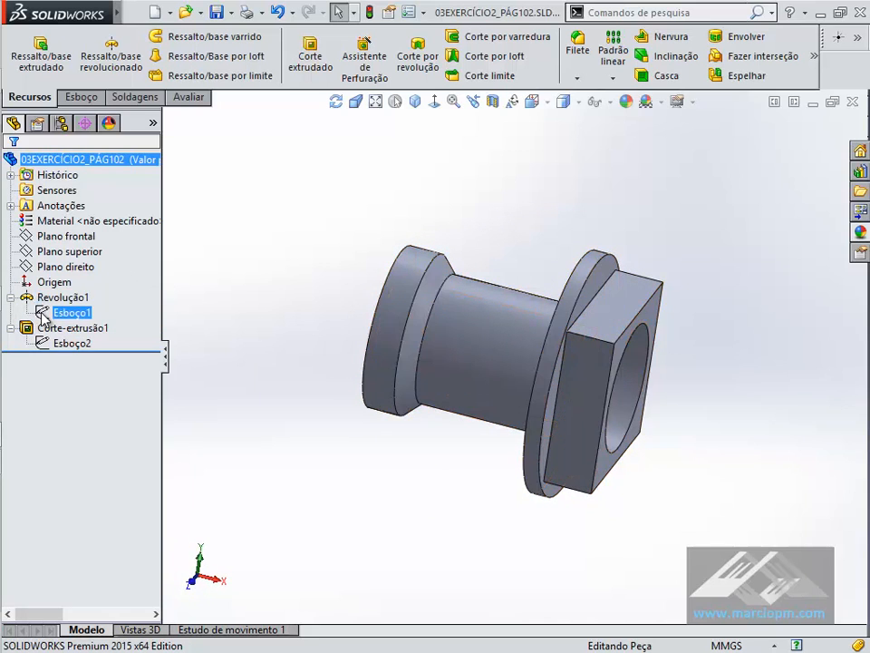
middle_click_drag(356, 400, 339, 398)
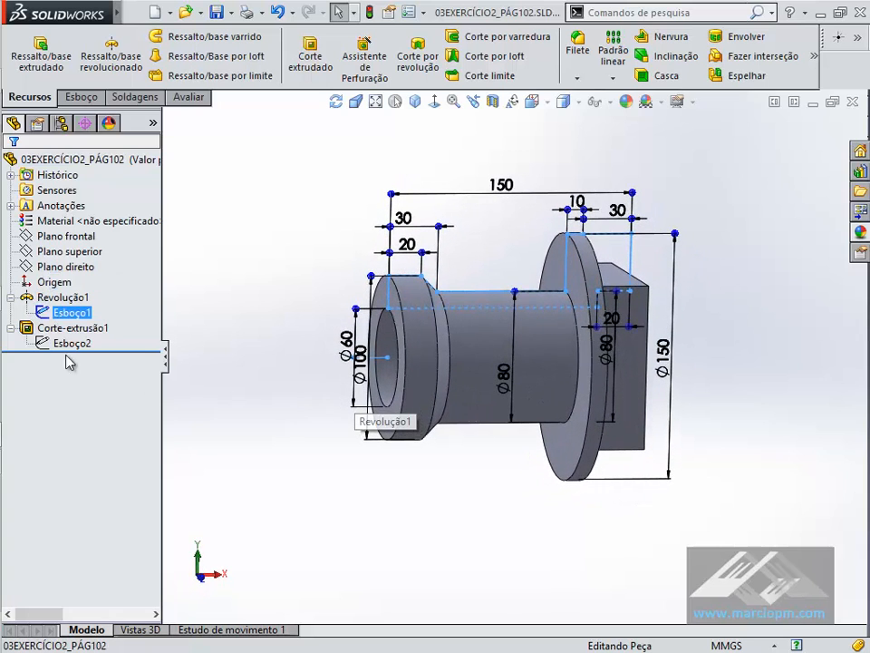
left_click(56, 327)
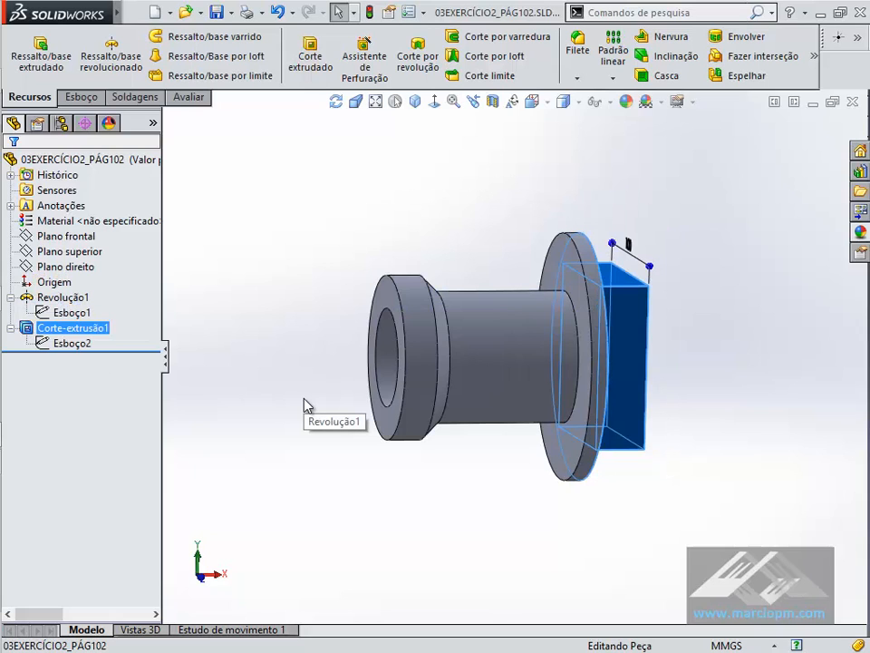
left_click(43, 343)
middle_click_drag(261, 423, 288, 232)
left_click(287, 232)
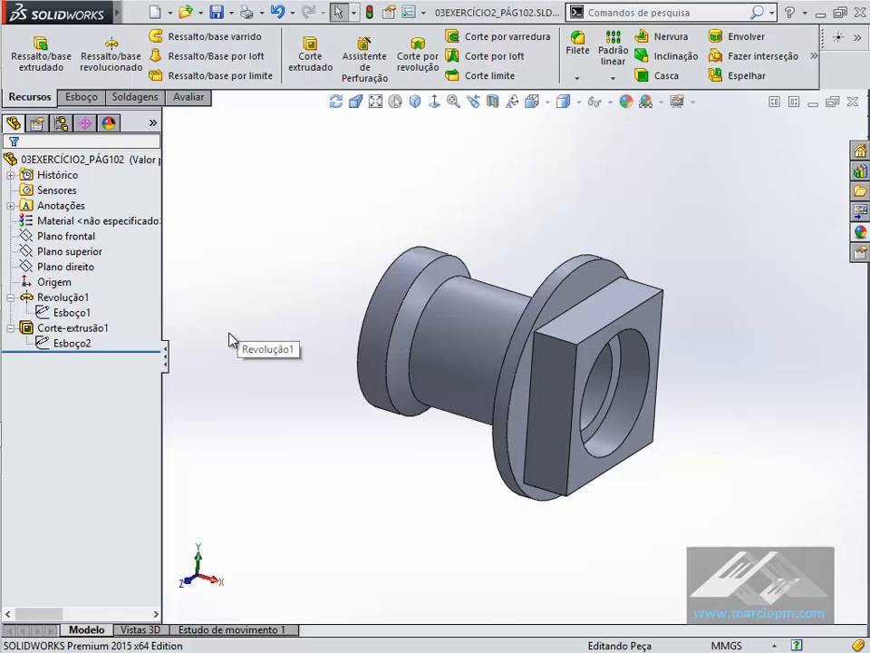
left_click(28, 331)
left_click(336, 216)
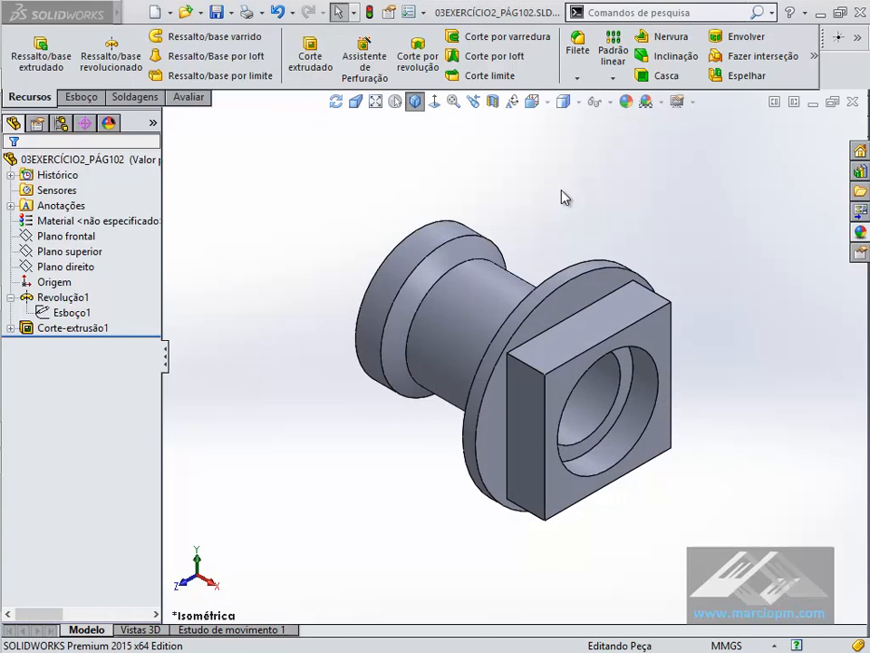
key("ctrl+shift+z")
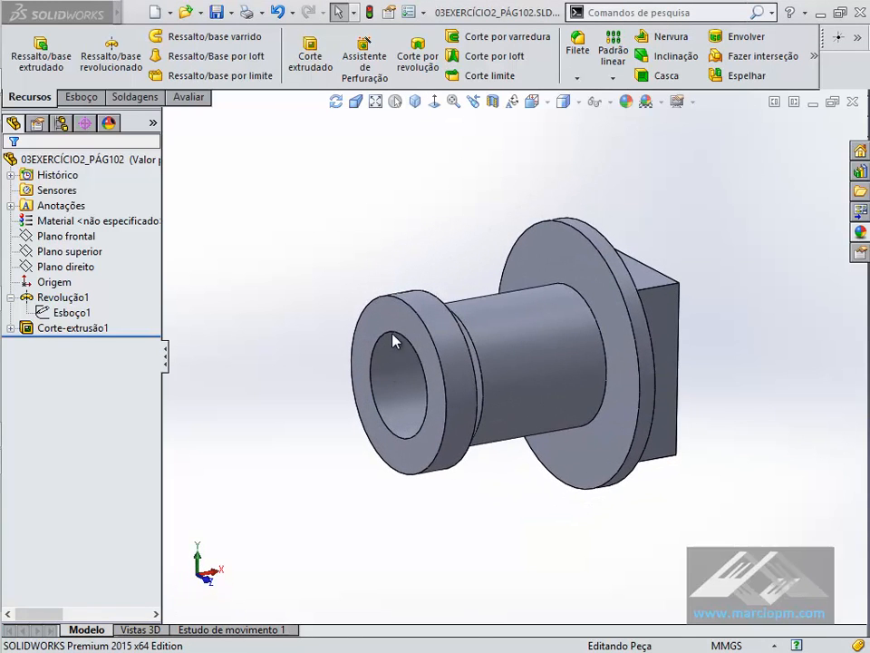
- Open the revolve's profile sketch, compare it with the bushing drawing in PDF-XChange Viewer, and exit the sketch in SOLIDWORKS
left_click(73, 312)
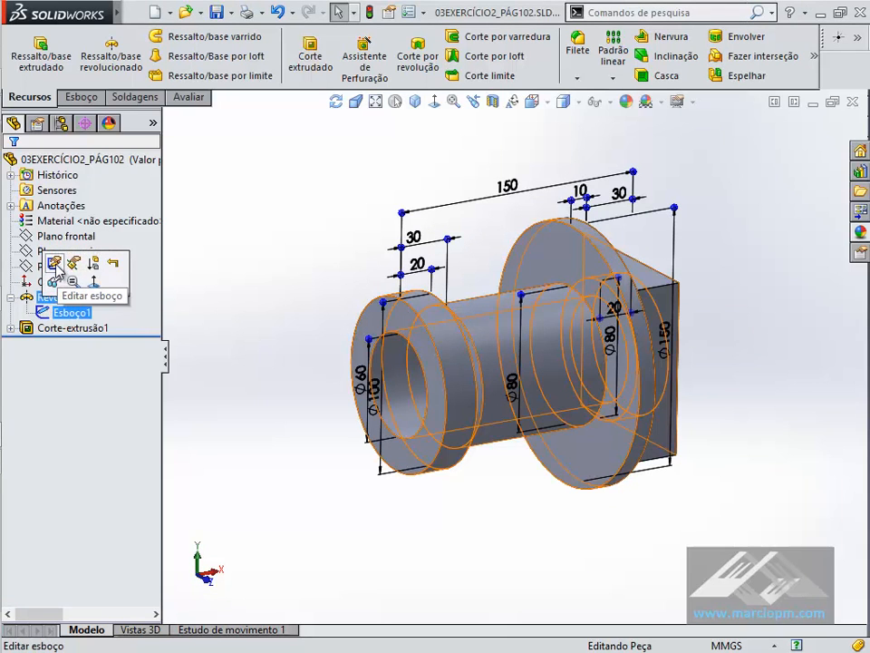
left_click(55, 263)
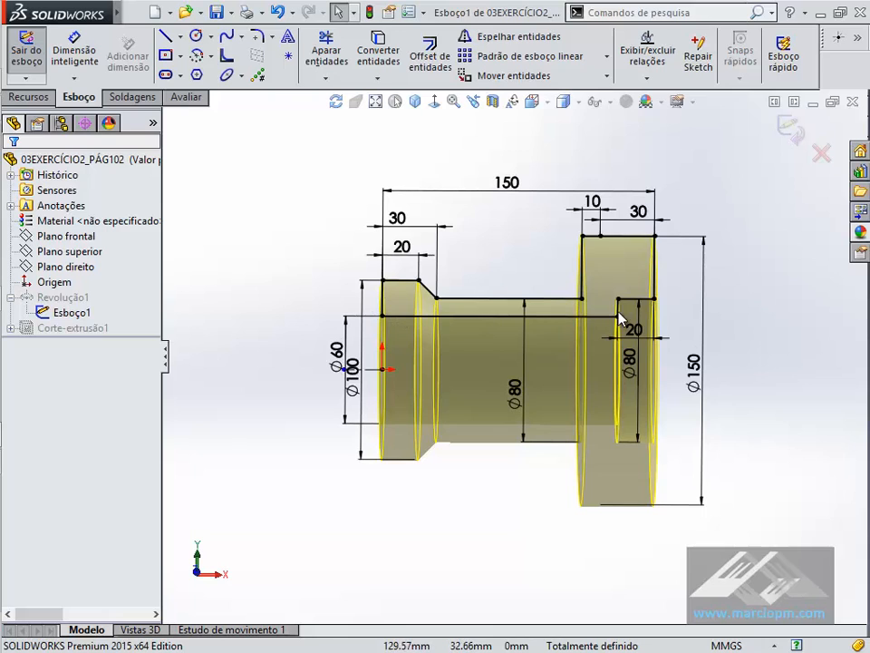
key("alt+Tab")
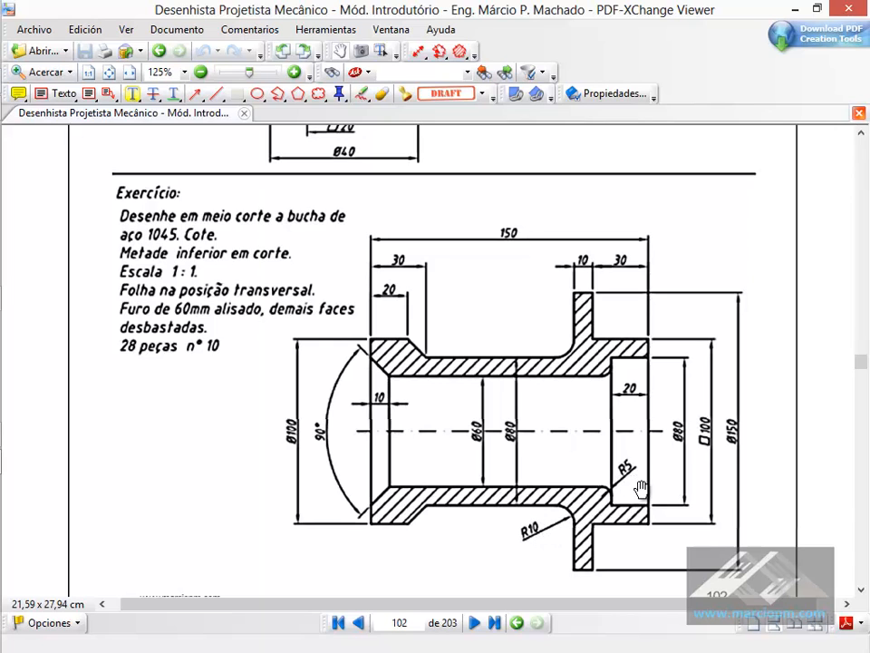
key("alt+Tab")
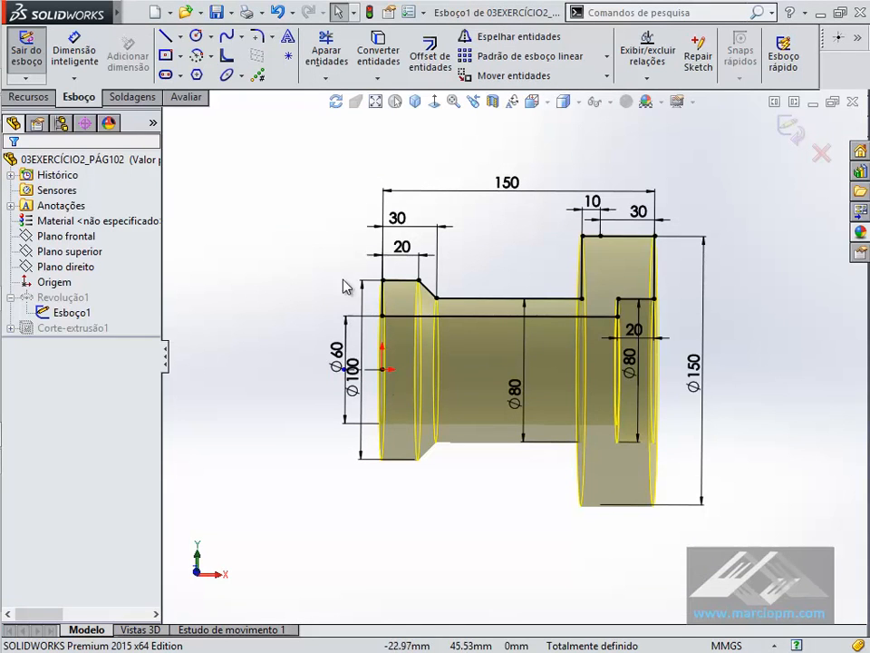
left_click(790, 130)
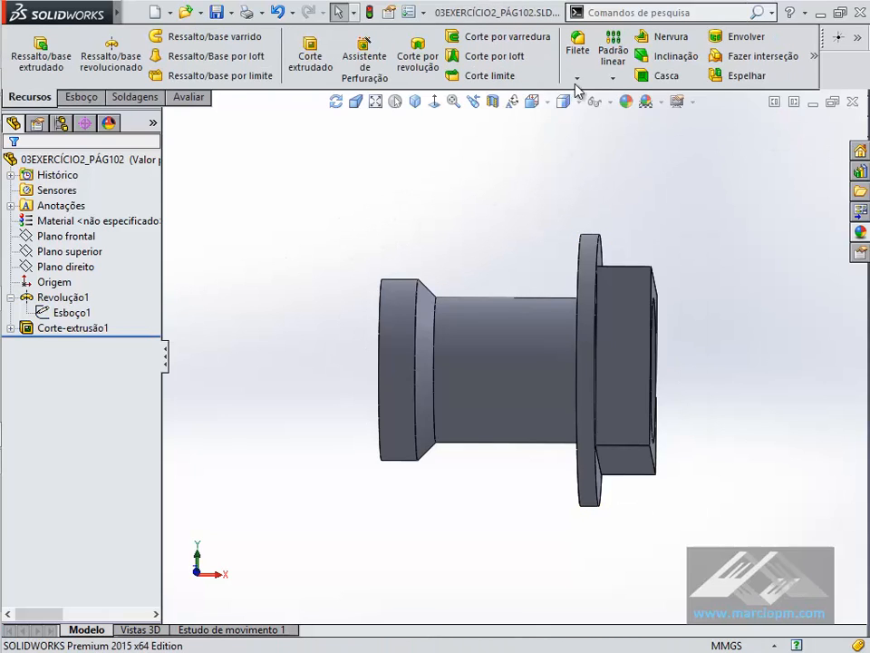
- Fillet the inner edge where the 60 mm bore meets the square end's recess with a 5 mm radius
left_click(577, 47)
middle_click_drag(550, 157, 512, 272)
left_click(580, 303)
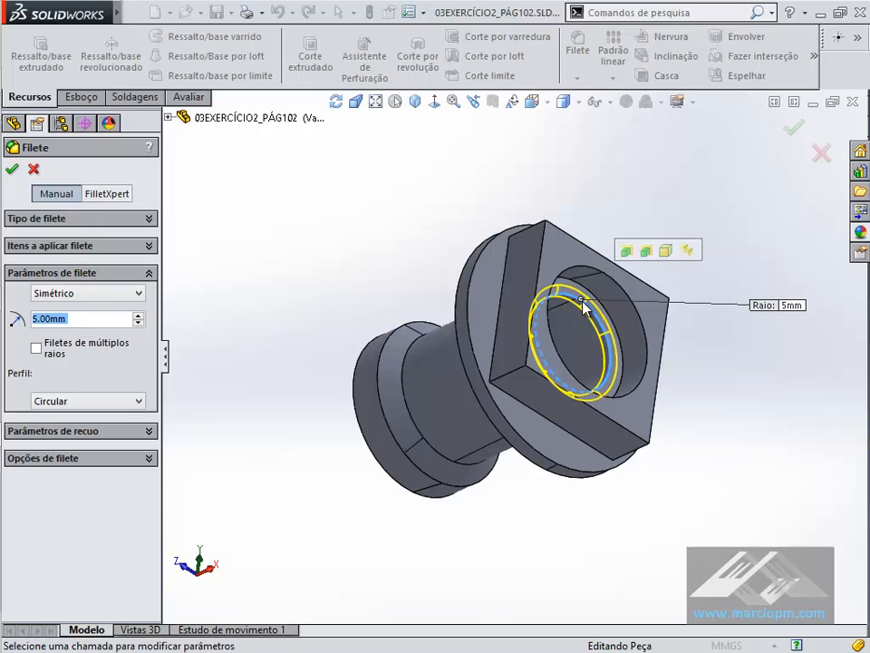
left_click(787, 131)
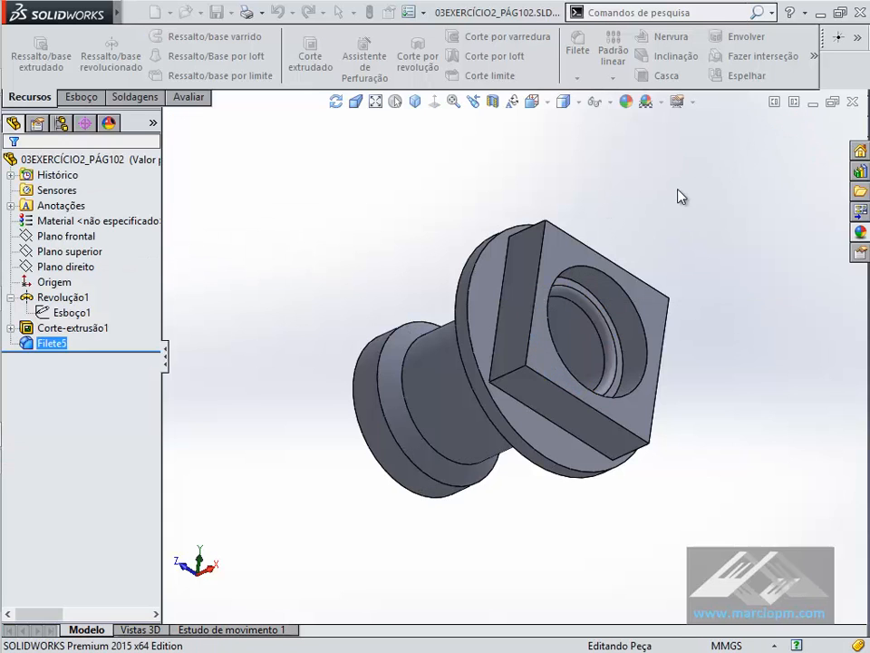
- Fillet the outer edge where the cylindrical body meets the large round flange with a 10 mm radius
middle_click_drag(595, 315, 585, 182)
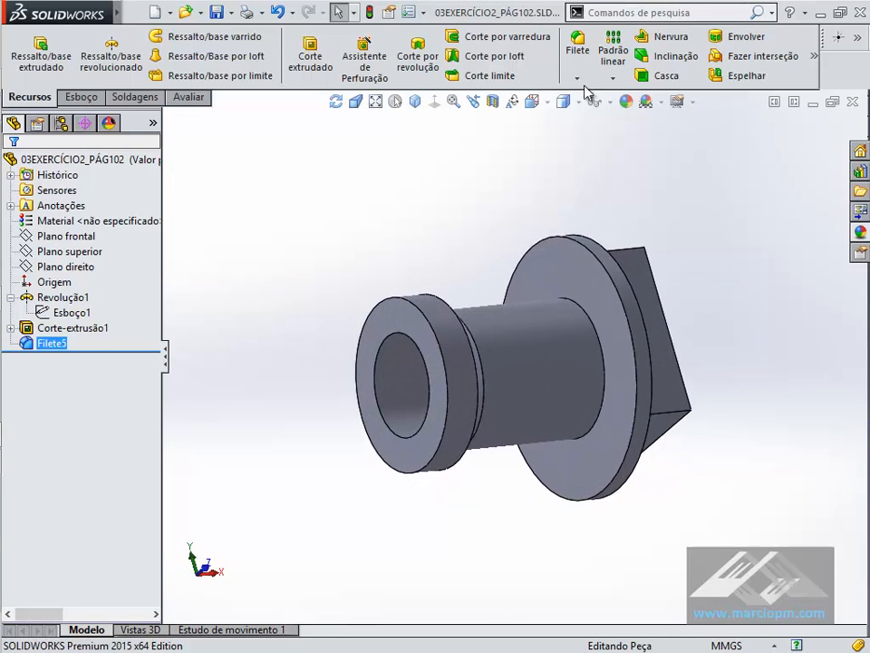
left_click(578, 50)
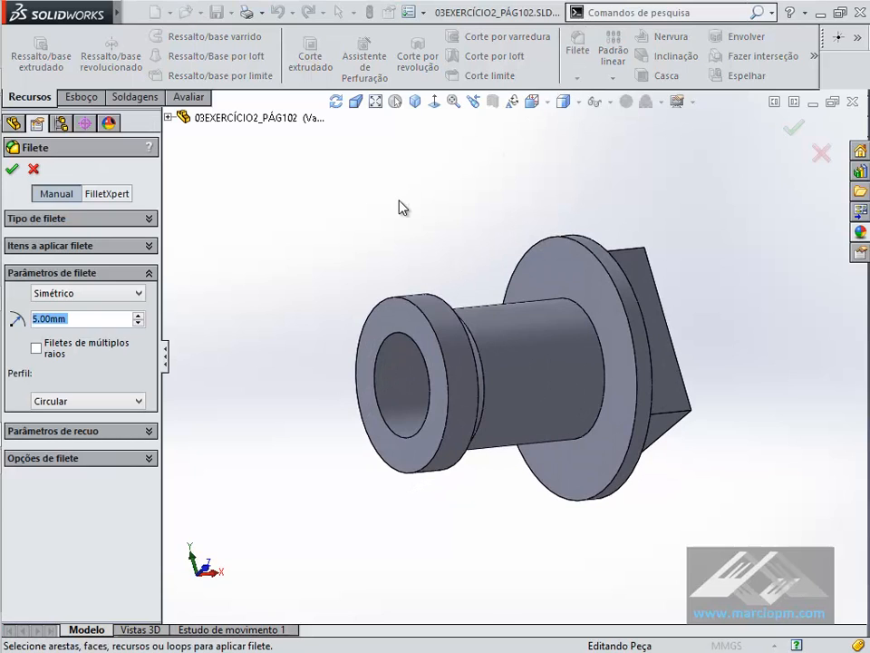
type("10")
left_click(591, 312)
key("Return")
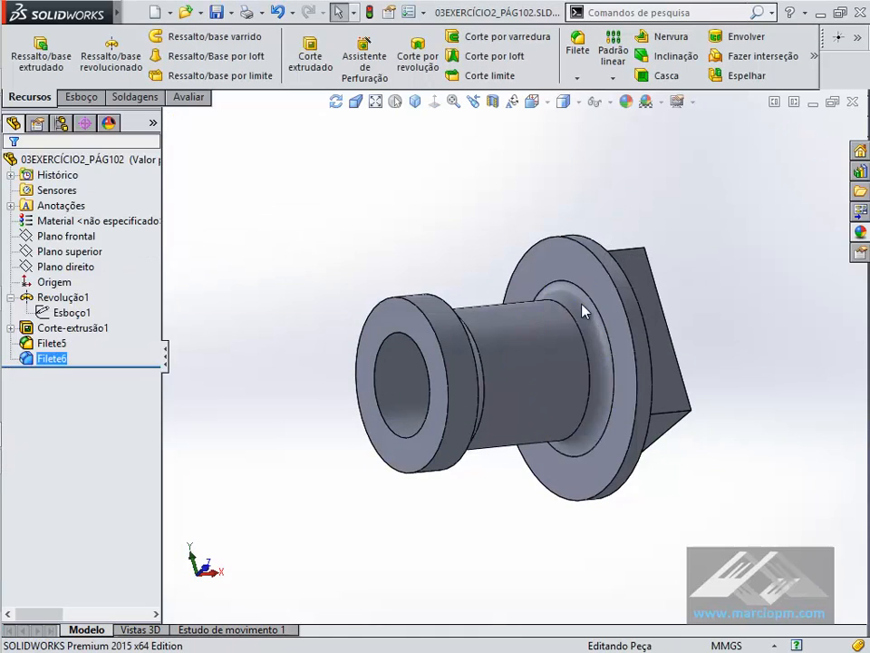
- Chamfer the bore's edge at the round collar end with a 10 mm distance and a 45° angle
left_click(577, 78)
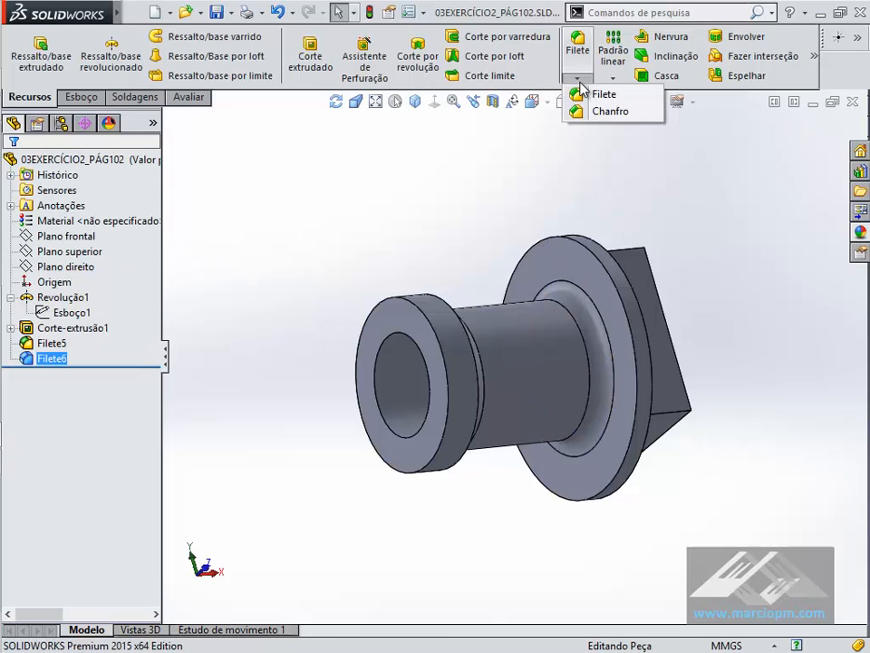
left_click(578, 110)
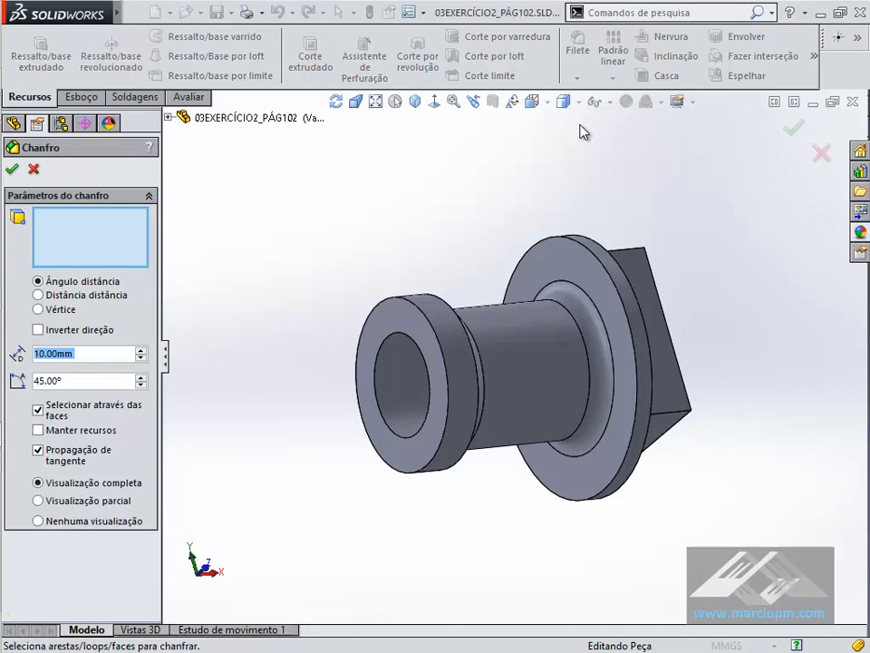
left_click(391, 354)
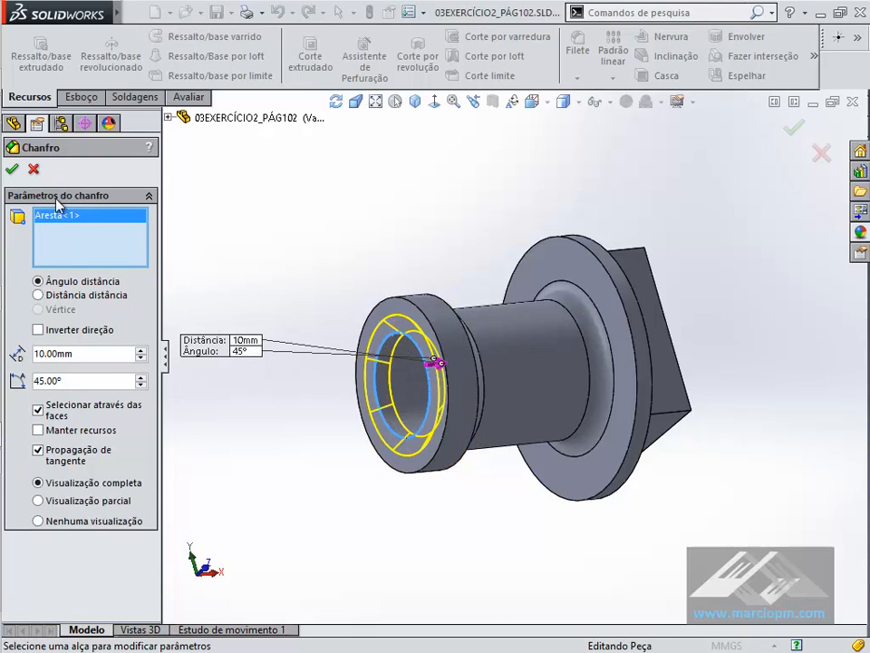
key("Return")
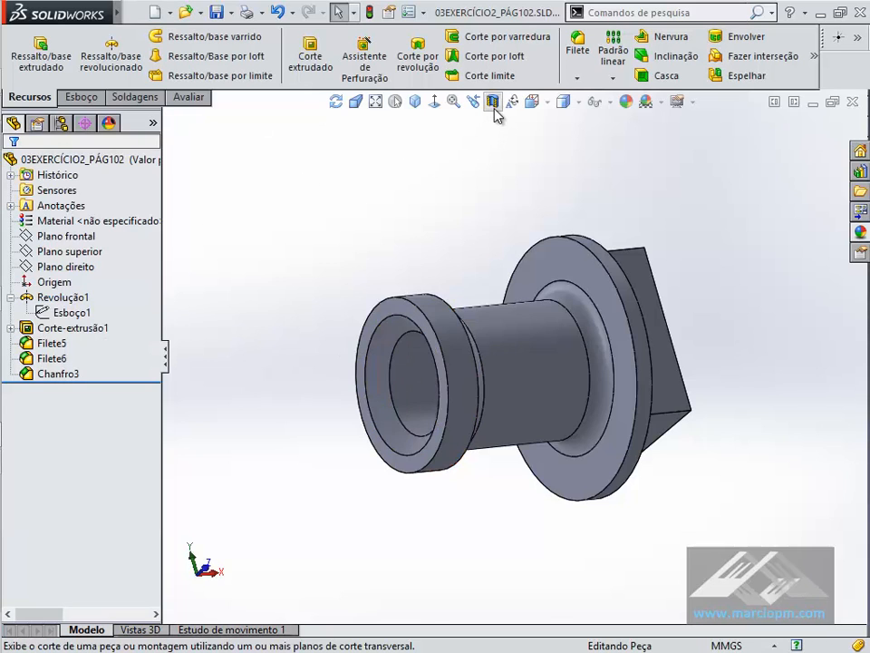
- Show a section view of the bushing on the front plane, divided by zones, and examine its interior
left_click(492, 102)
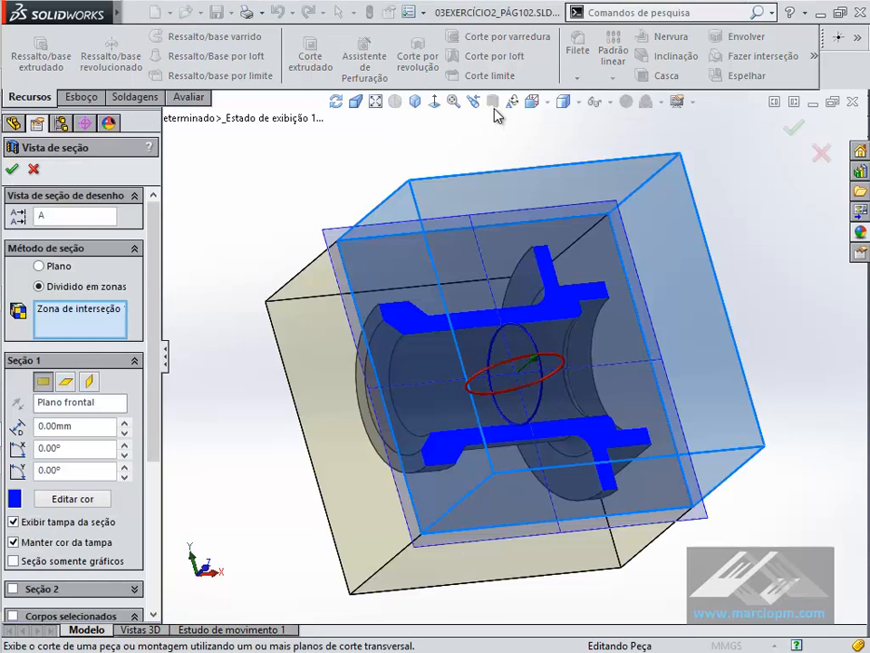
left_click(793, 129)
key("Right")
key("Right")
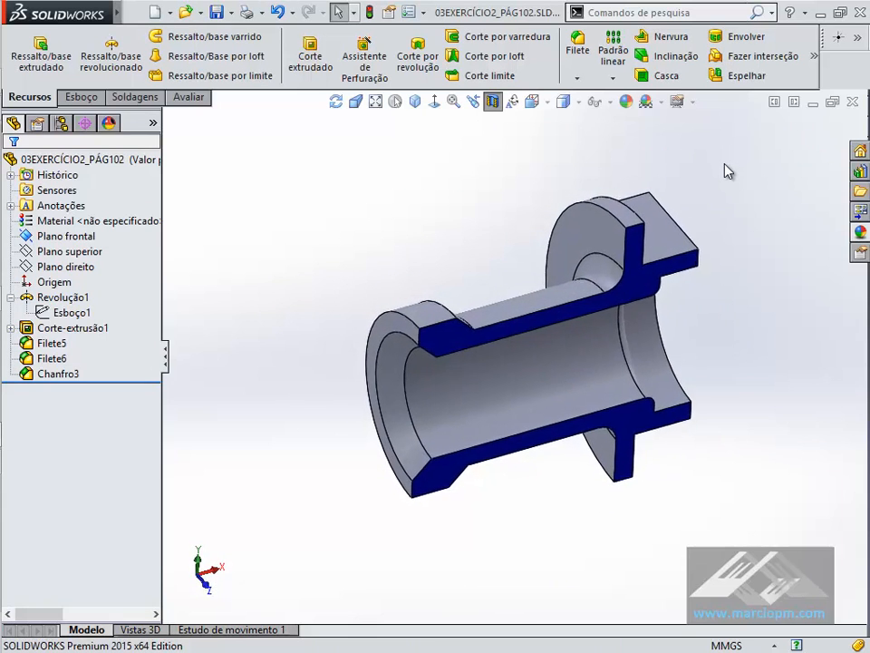